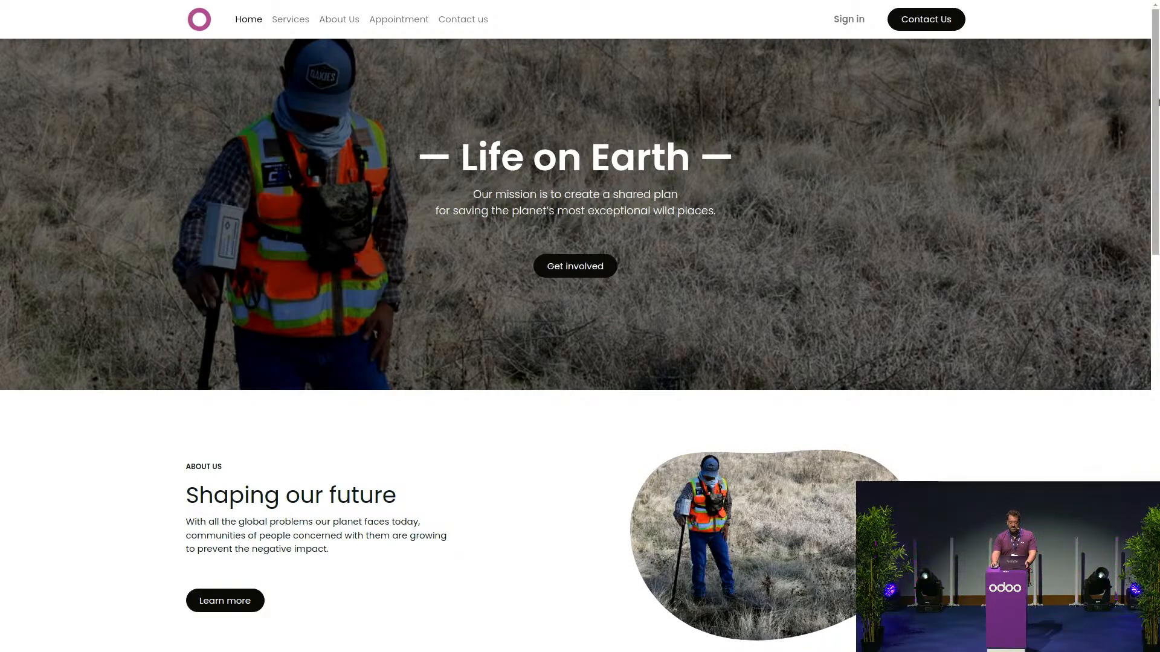
- Open the Contact us page and autofill the visitor's name and phone number
click(475, 22)
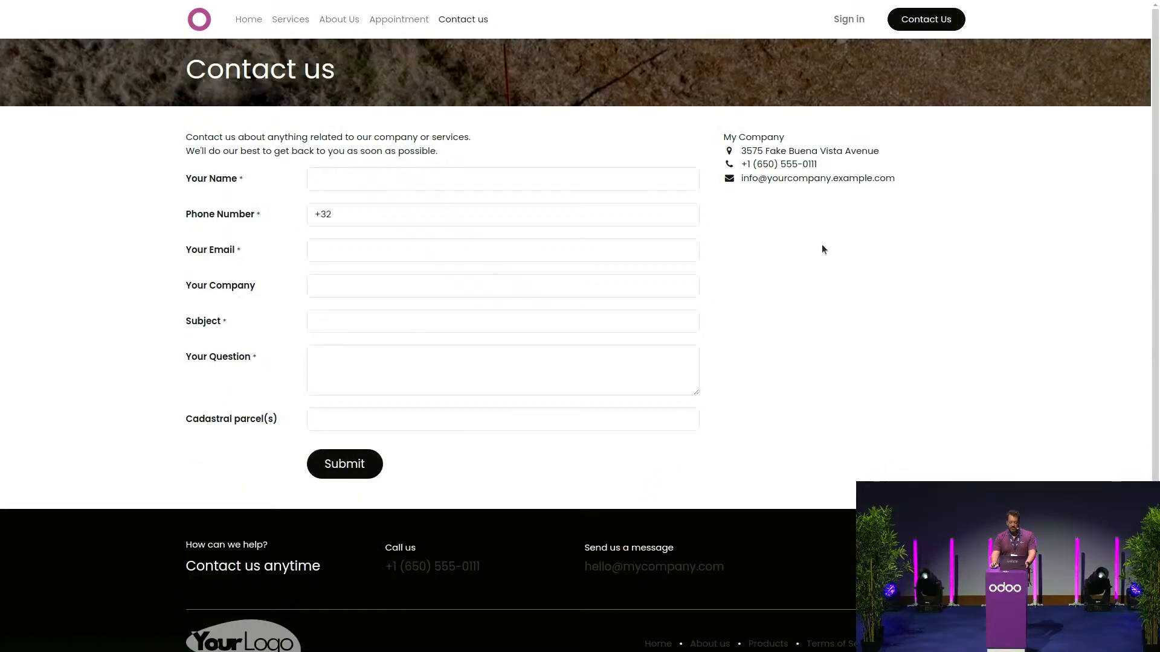
click(401, 181)
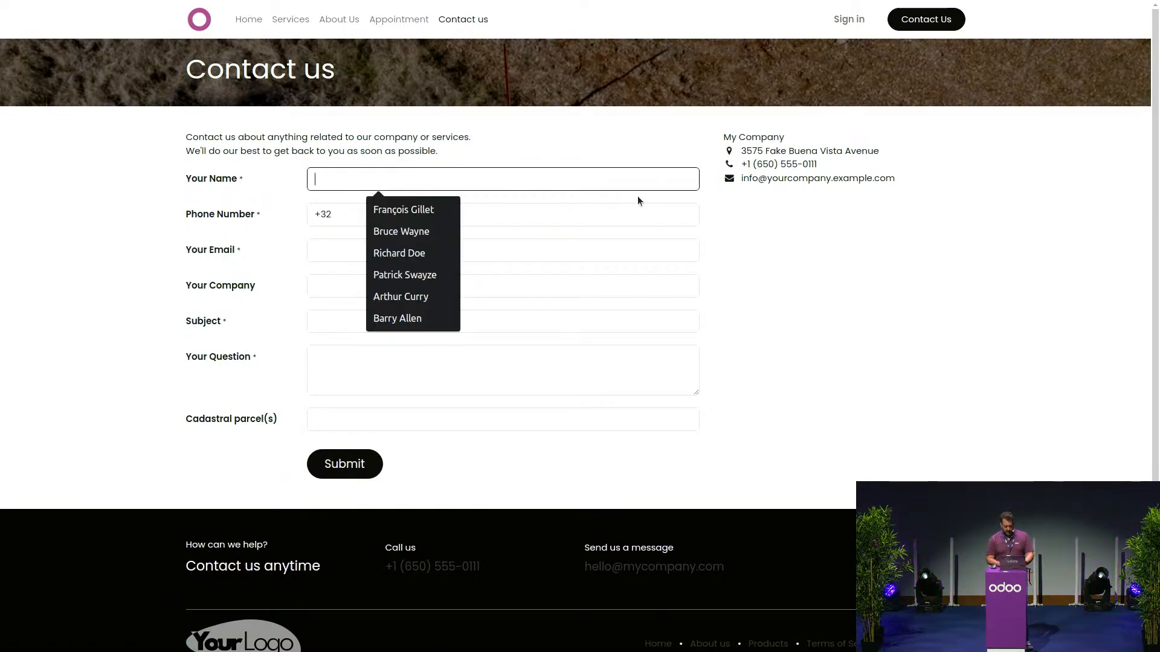
text(Bruce)
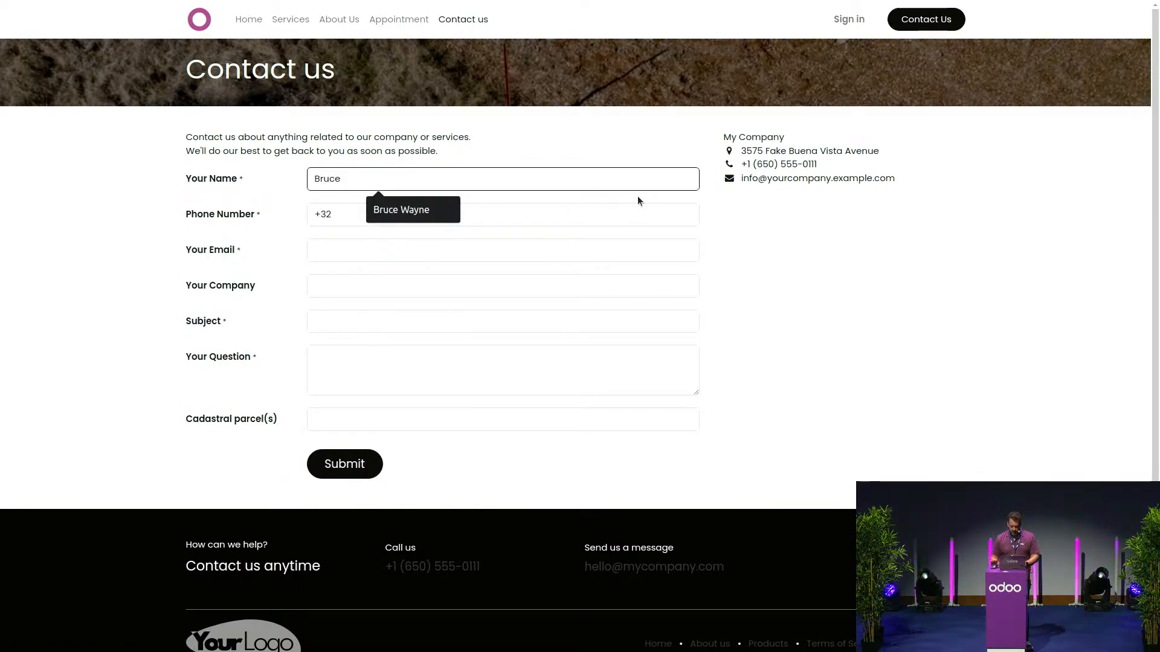
click(440, 218)
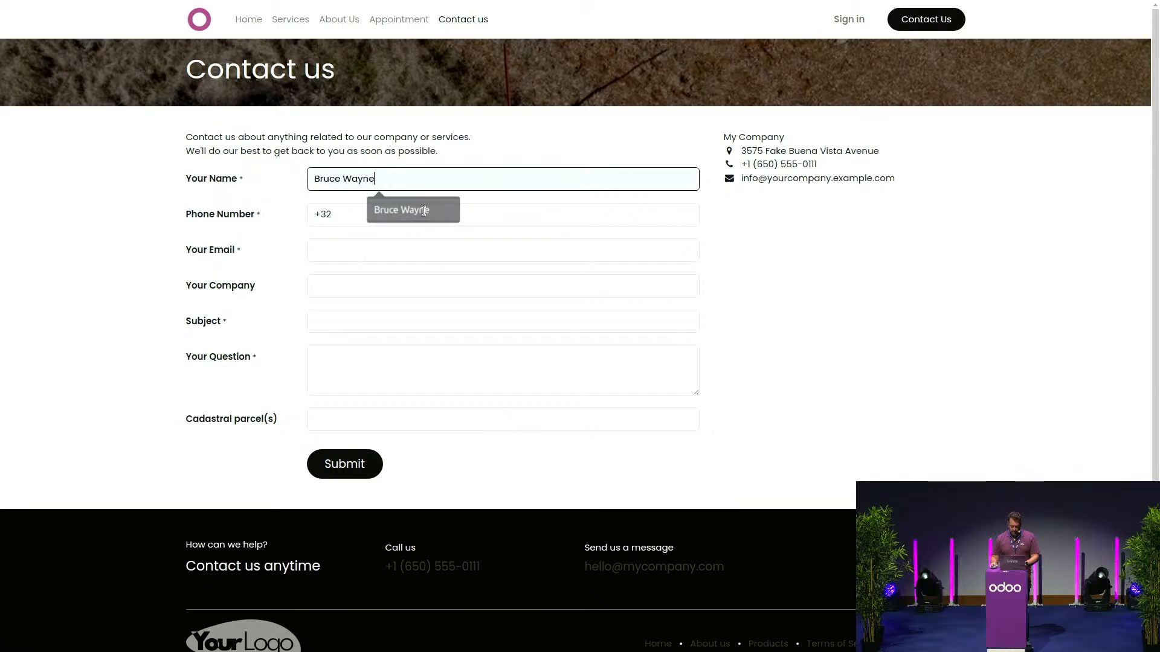
key(Tab)
key(Down)
key(Return)
- Fill the e-mail from the saved suggestion and begin the subject with 'I nee'
click(410, 250)
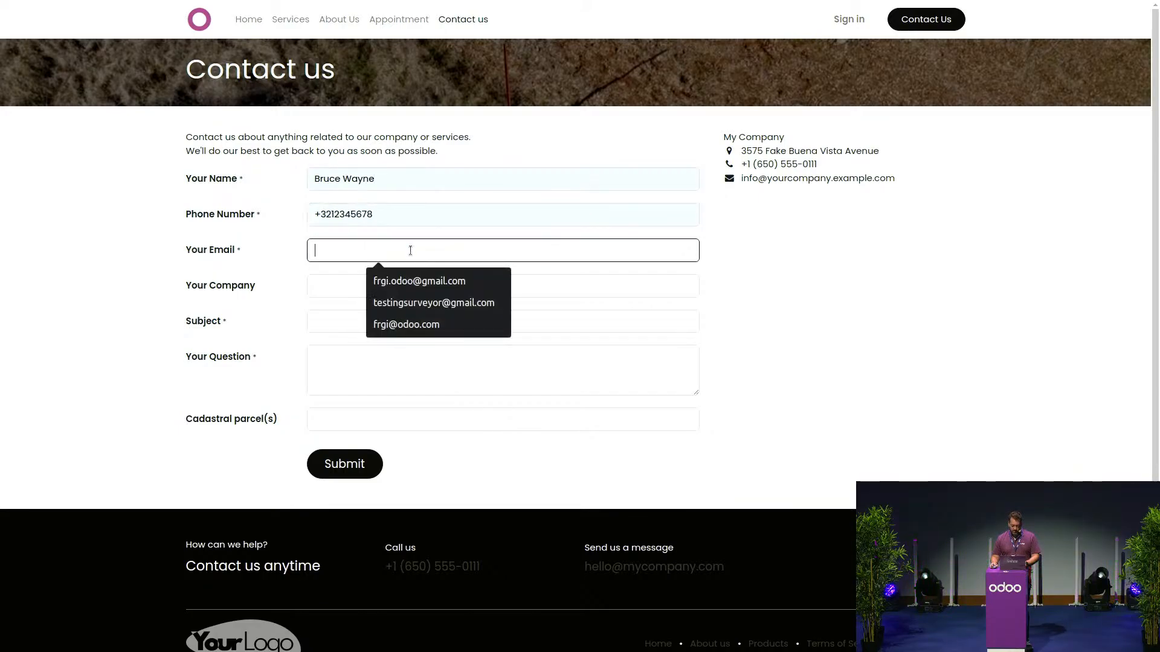
click(406, 325)
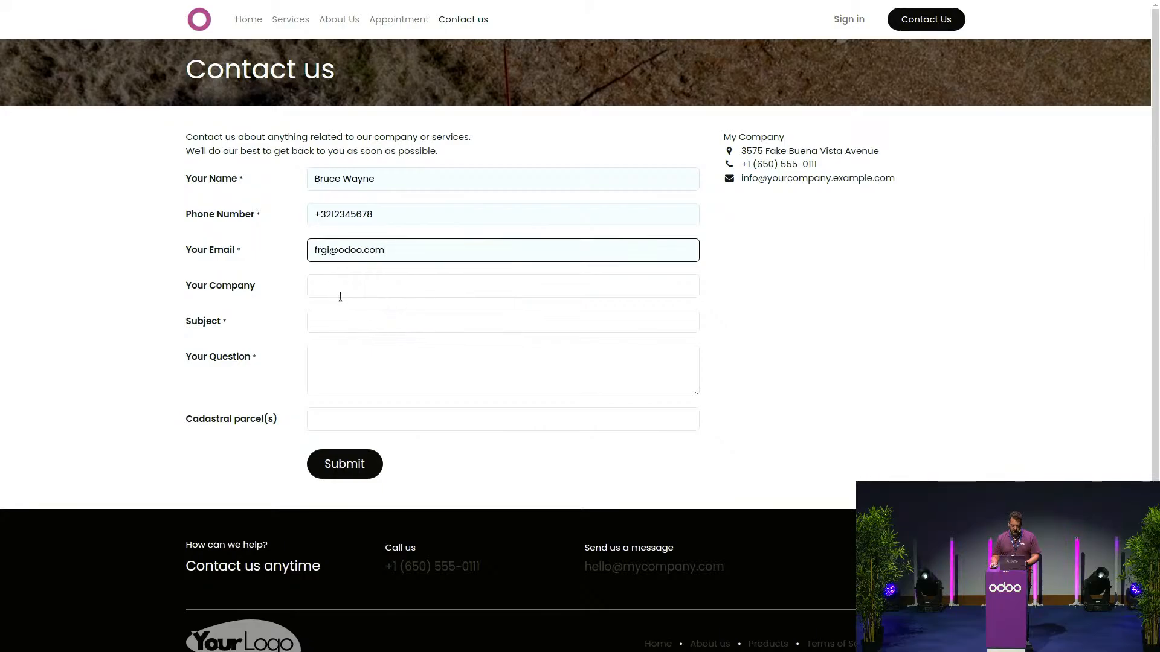
click(365, 318)
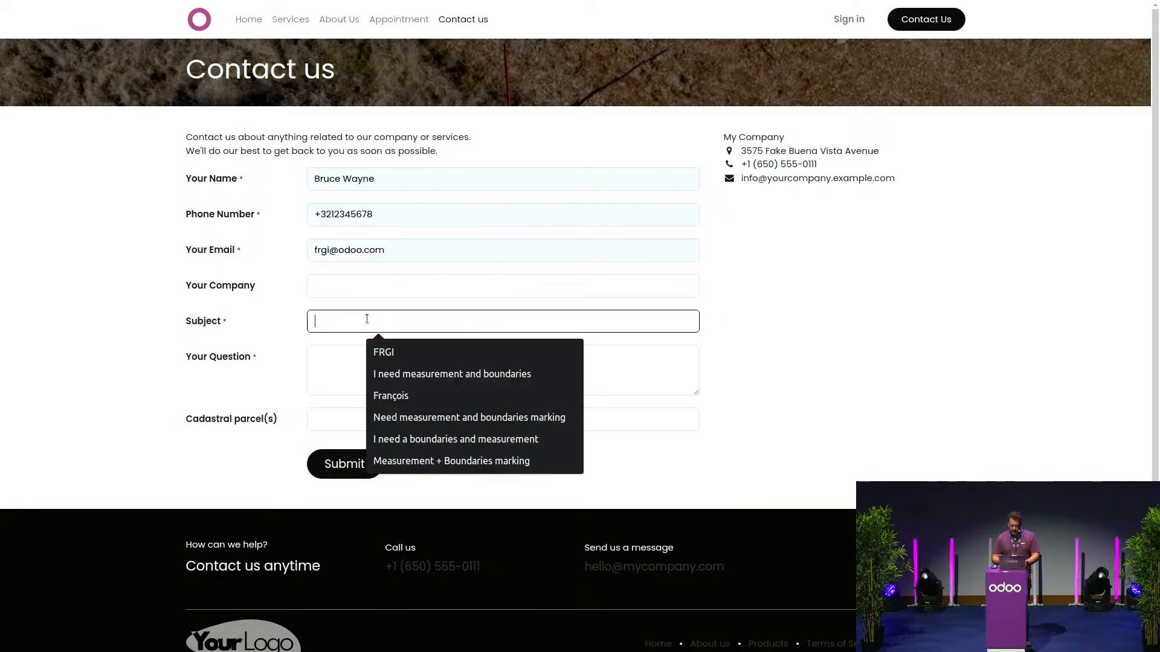
text(I need)
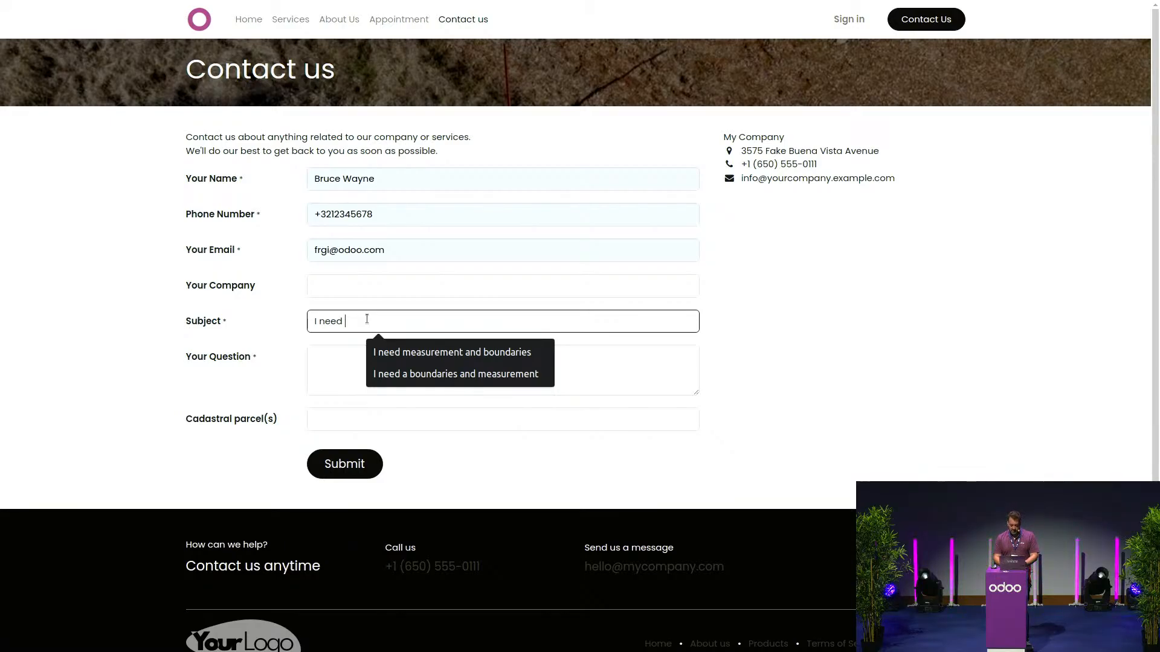
- Complete the subject 'I need boundaries on my parcels' and ask for a quote in the question field
text(bounda)
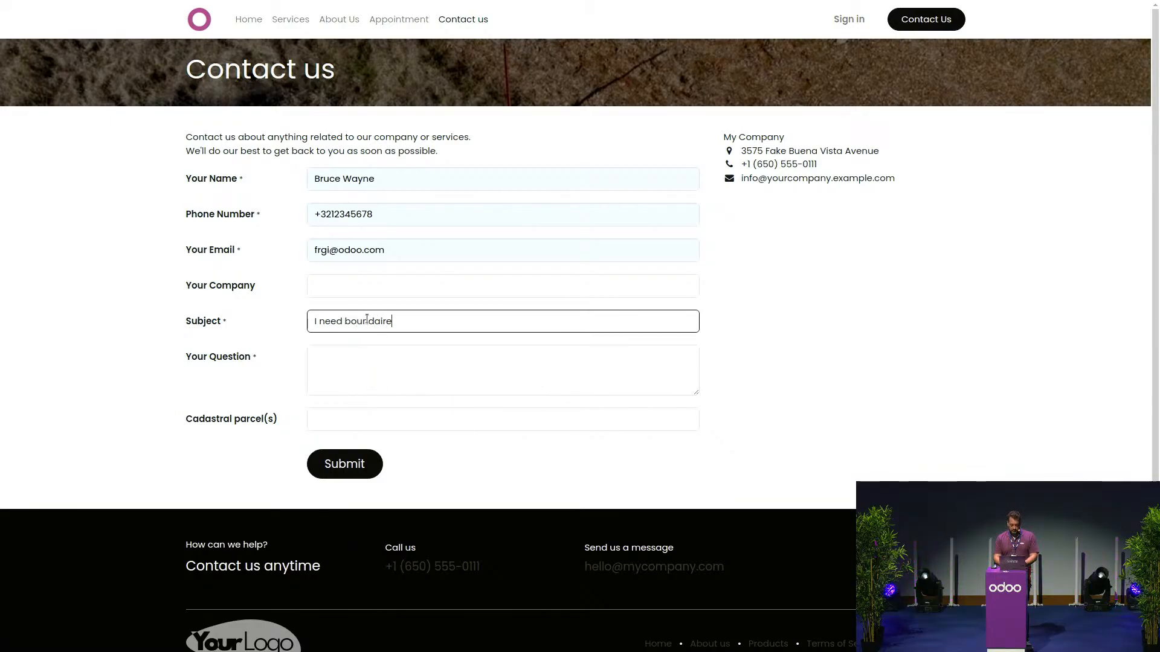
text(ire)
key(BackSpace)
key(BackSpace)
key(BackSpace)
text(ries on my parcels)
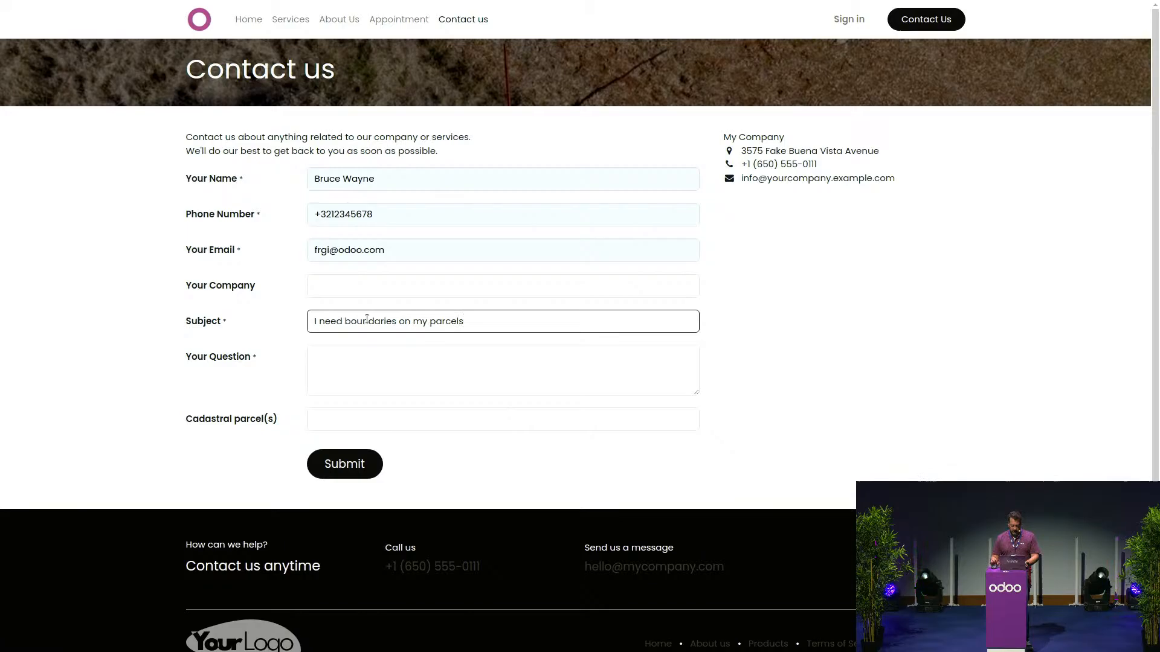
key(Tab)
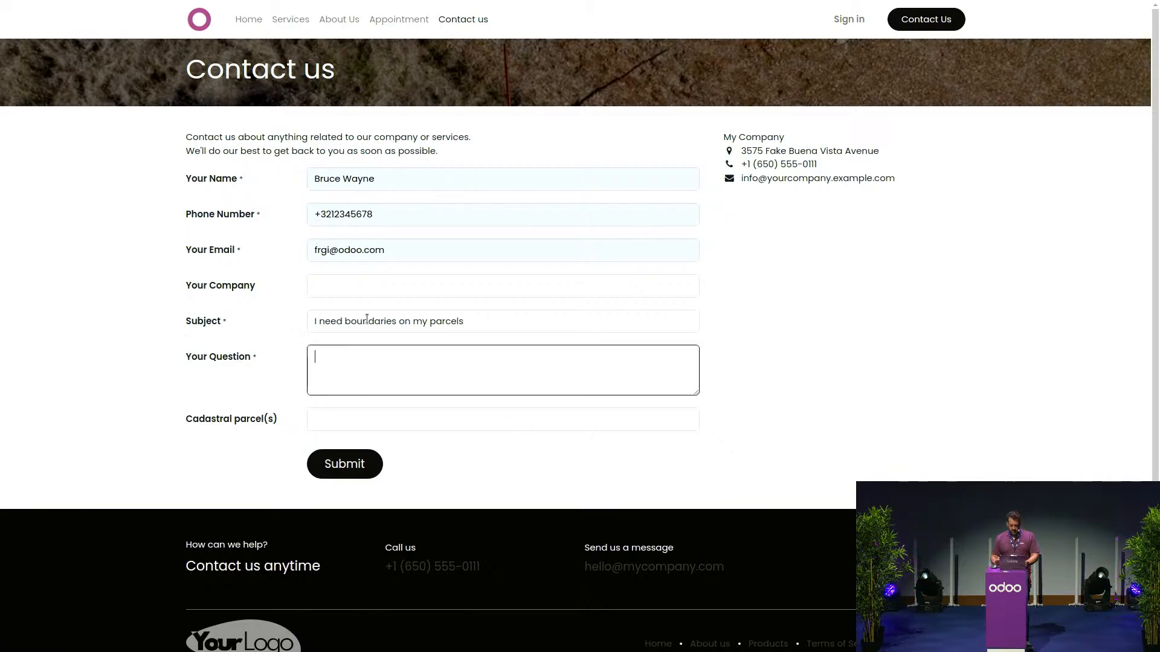
text(COuld send)
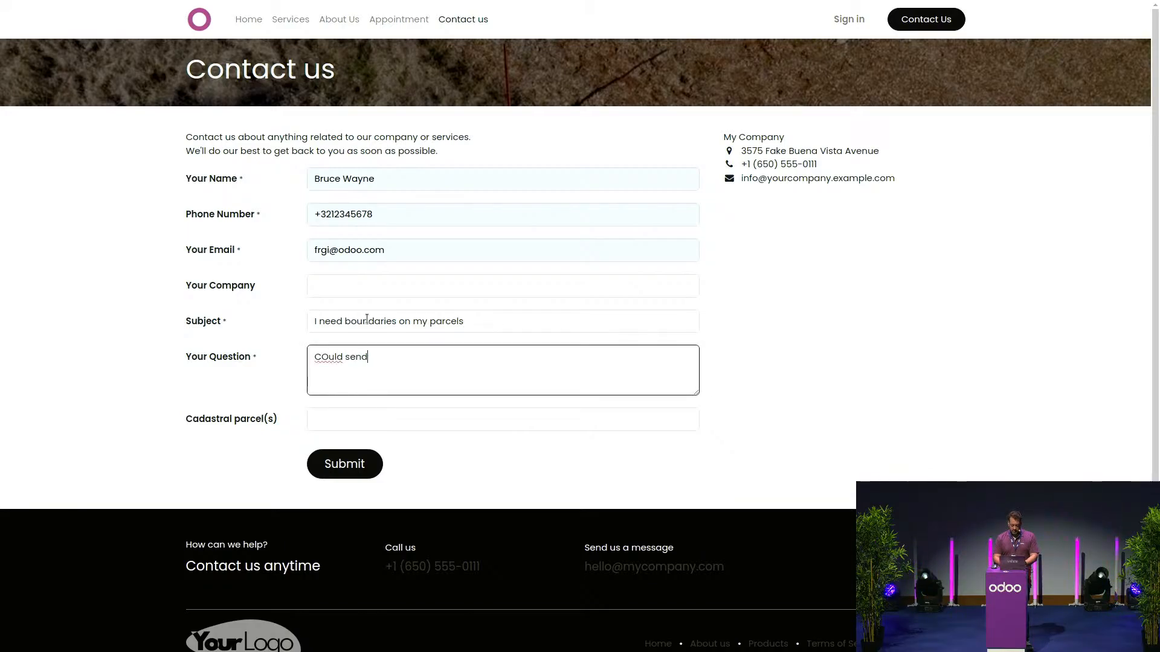
key(BackSpace)
key(BackSpace)
key(BackSpace)
key(BackSpace)
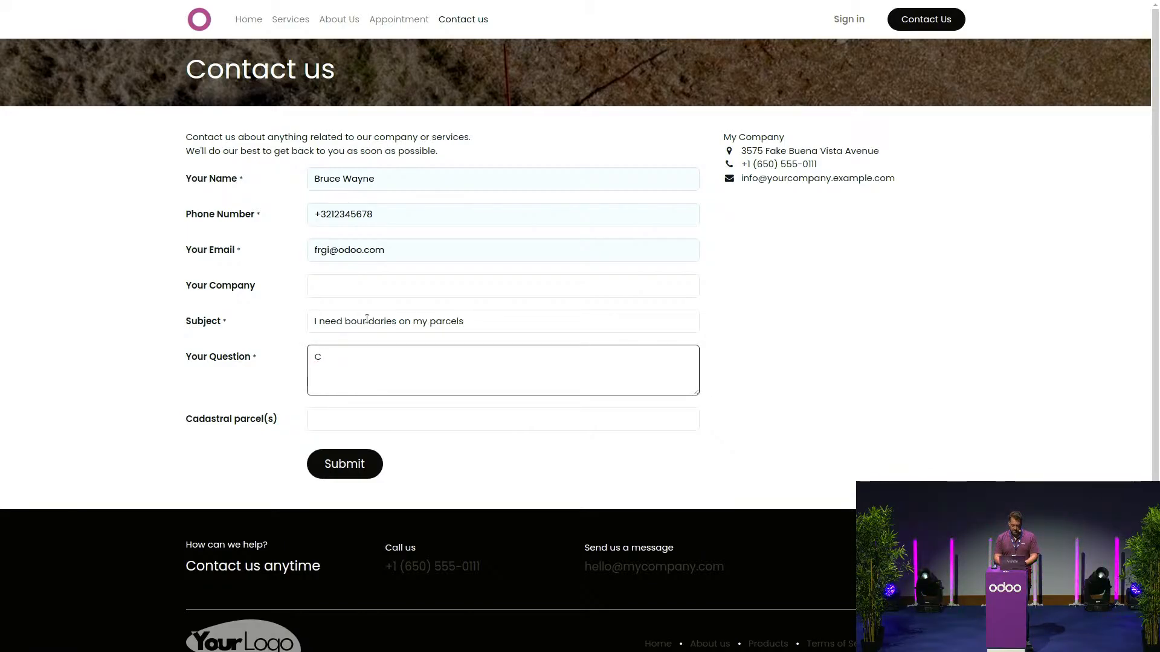
text(ould you)
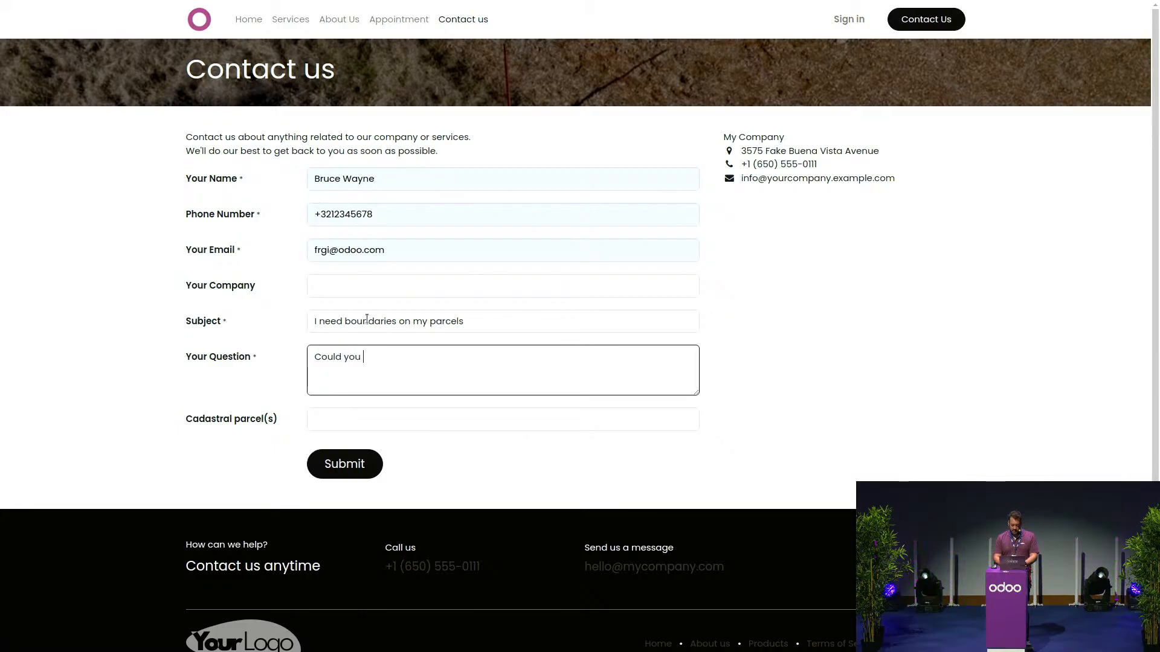
text( send me a qu)
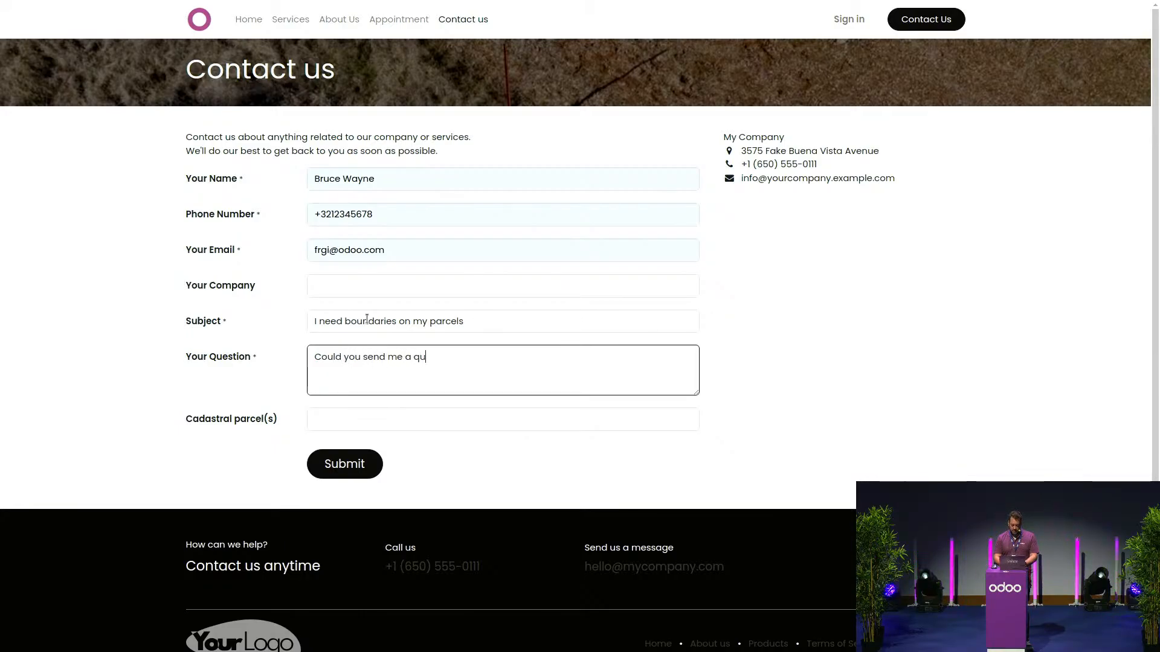
text(ote pls?)
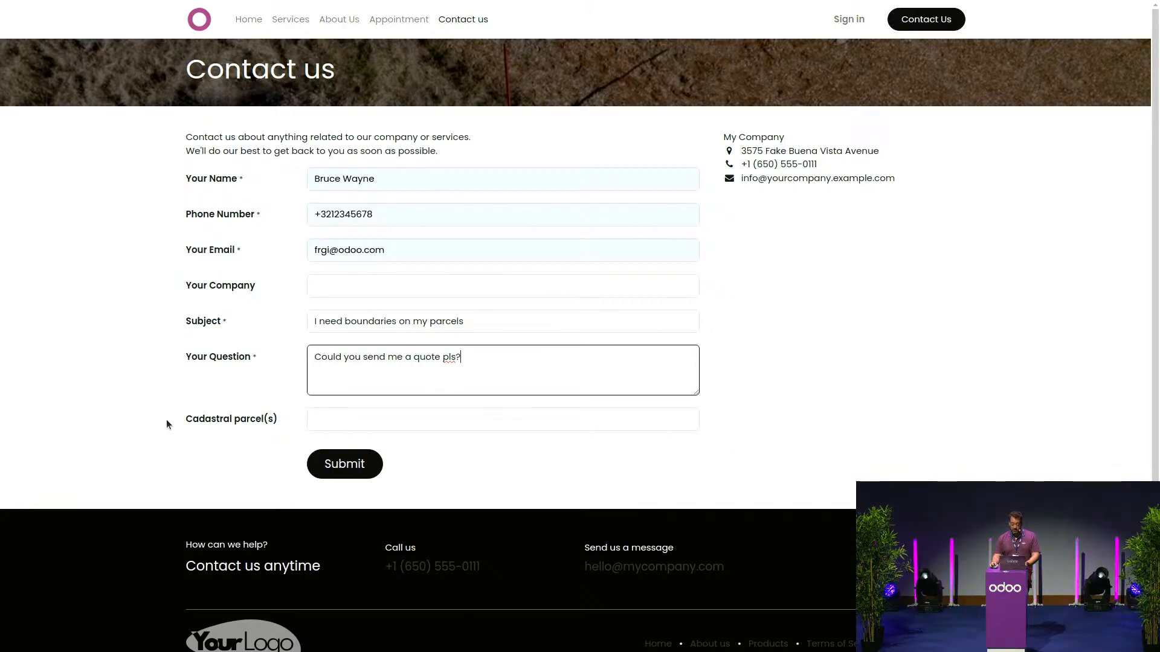
- Choose cadastral parcels CAD123 & CAD124 and submit the contact request
click(382, 418)
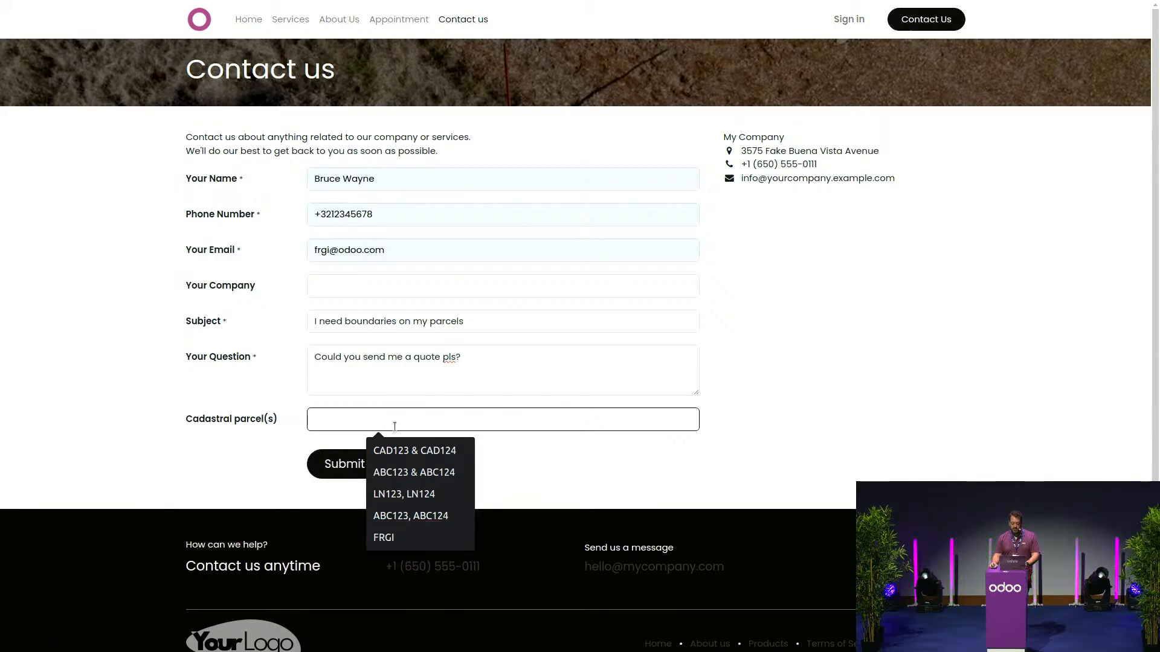
click(417, 450)
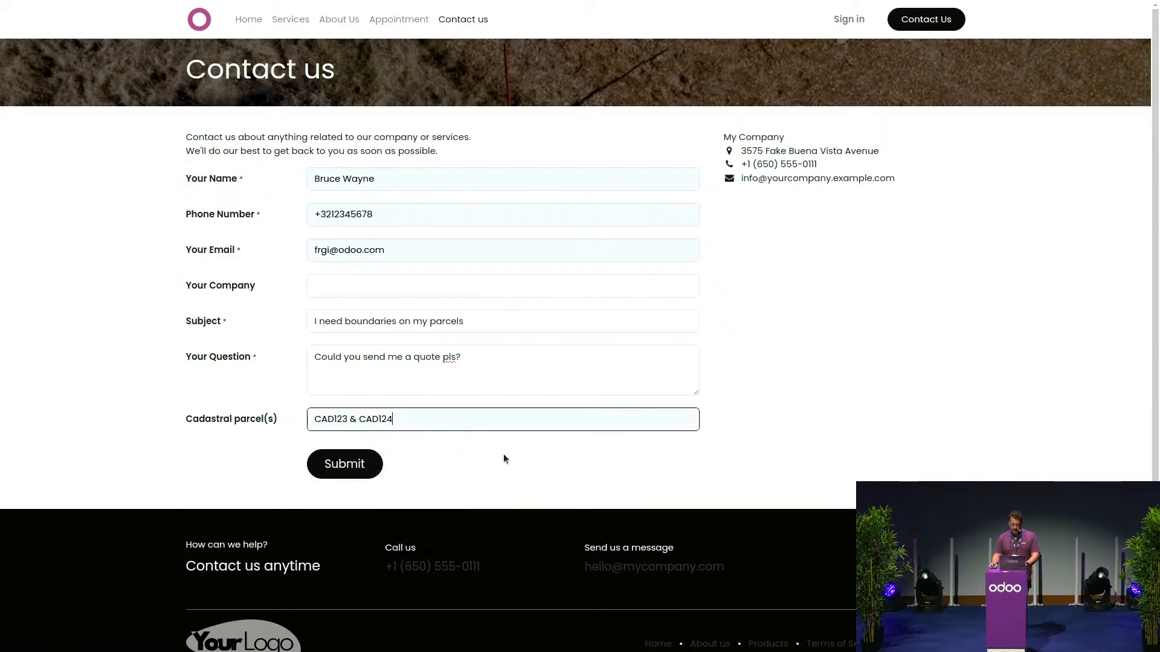
click(332, 467)
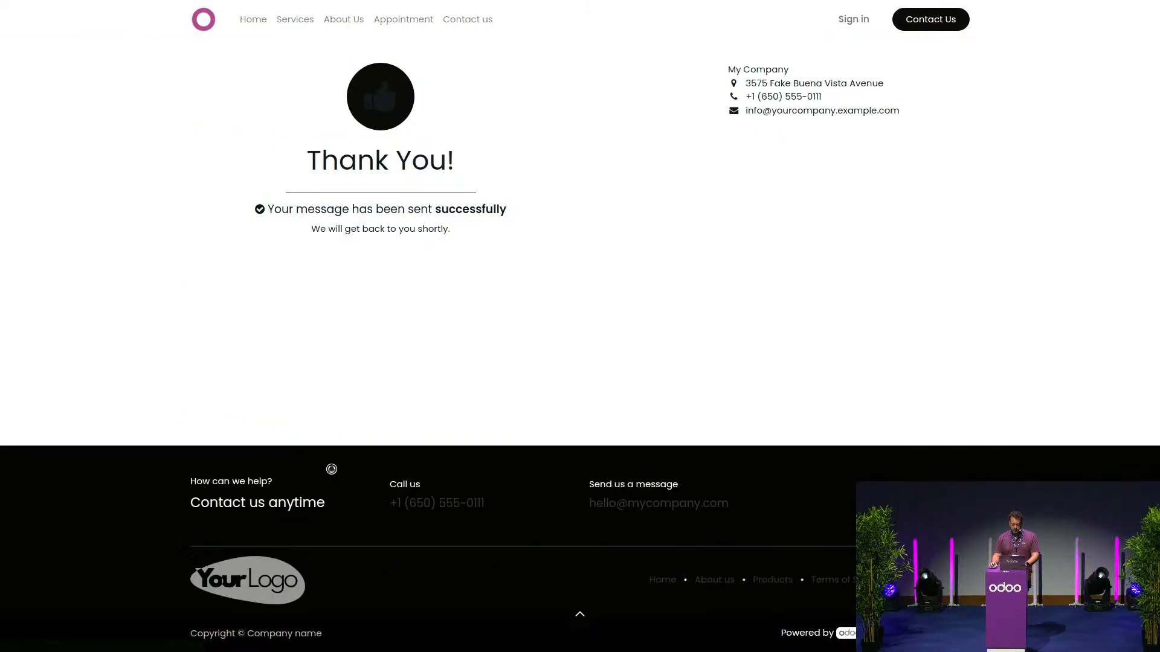
- Sign in to the Odoo backend using the autofilled credentials
click(858, 24)
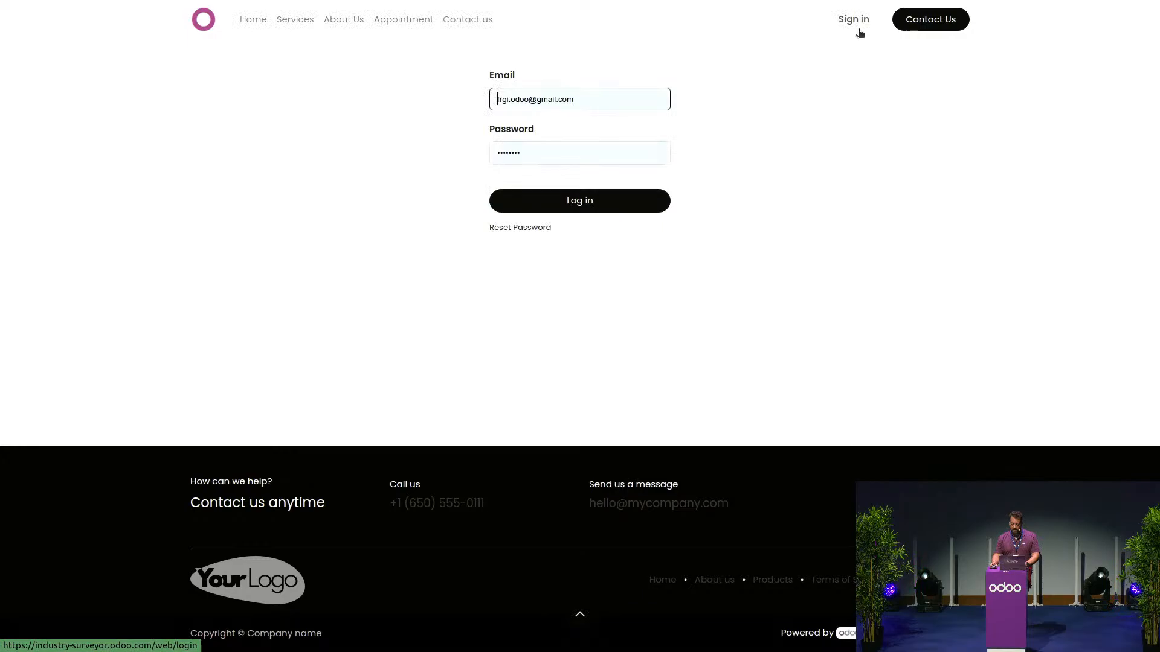
click(585, 204)
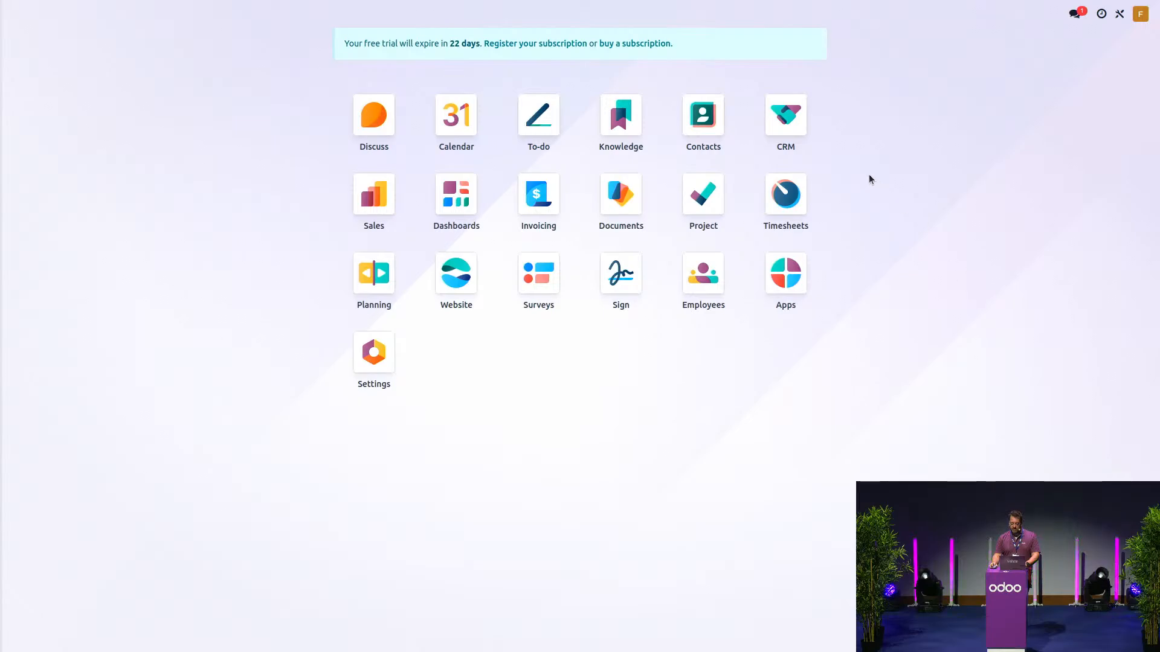
- Open the 'I need boundaries on my parcels' opportunity from the CRM pipeline
click(801, 126)
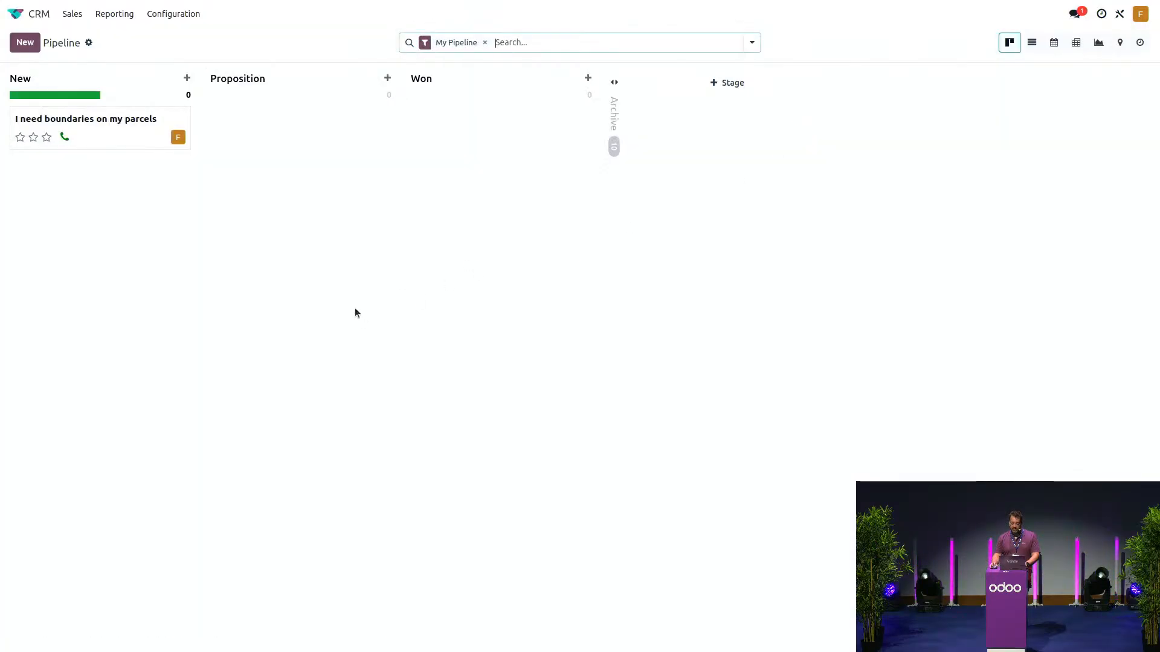
click(130, 127)
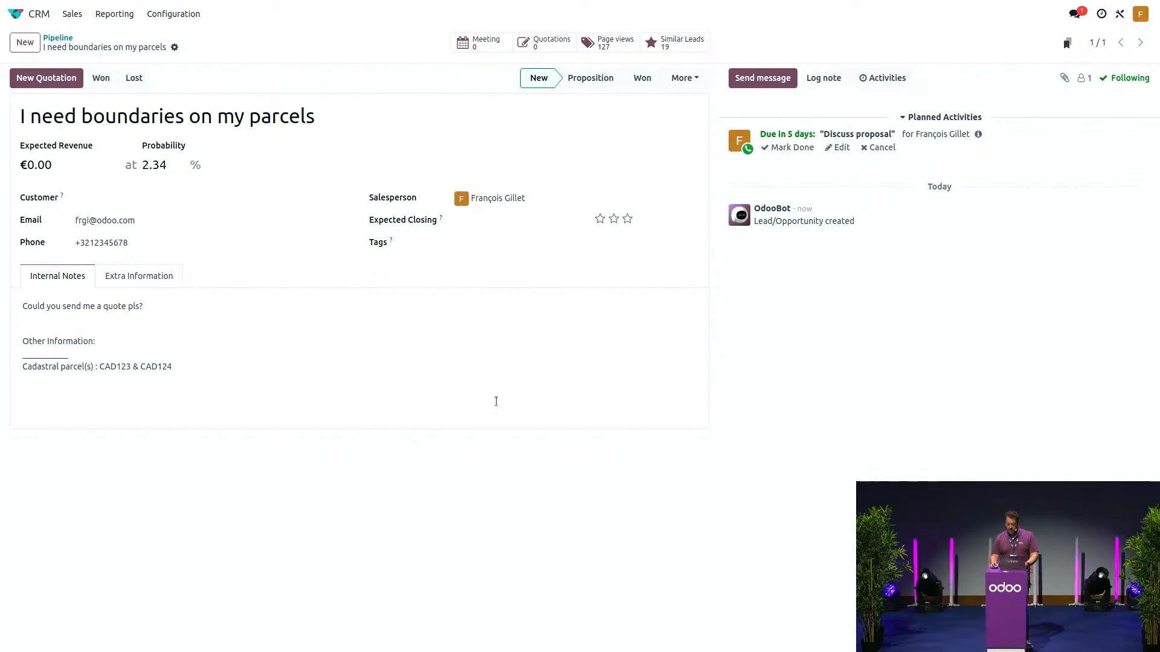
- Set the opportunity's customer to the matching existing contact and save it
click(120, 203)
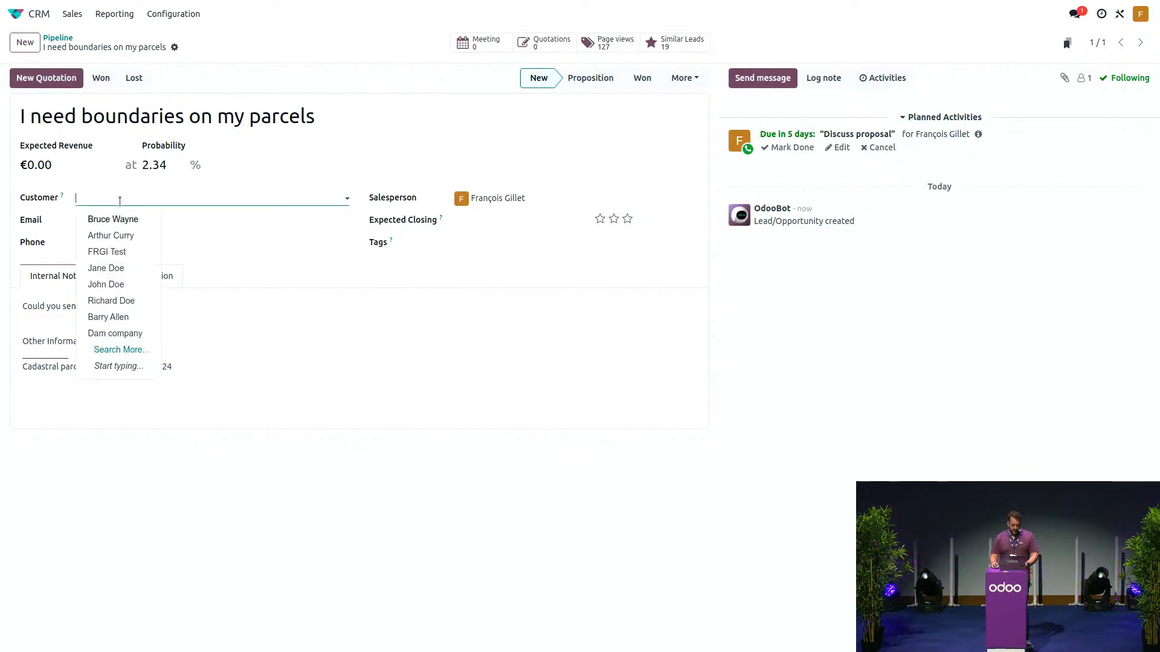
click(124, 218)
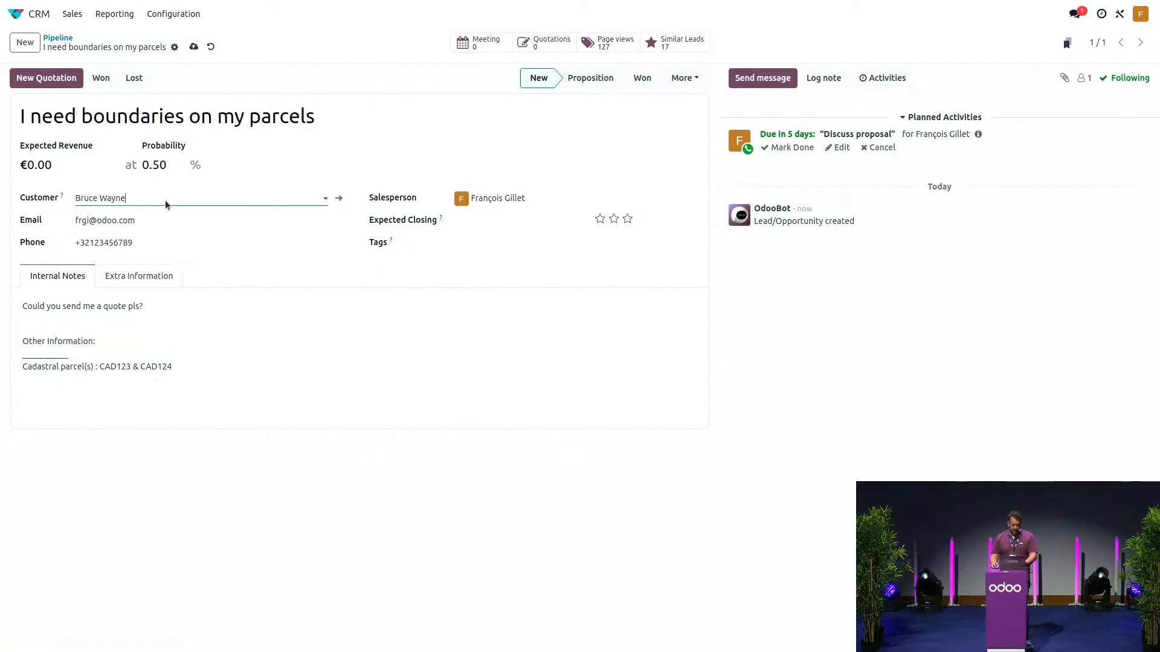
click(194, 47)
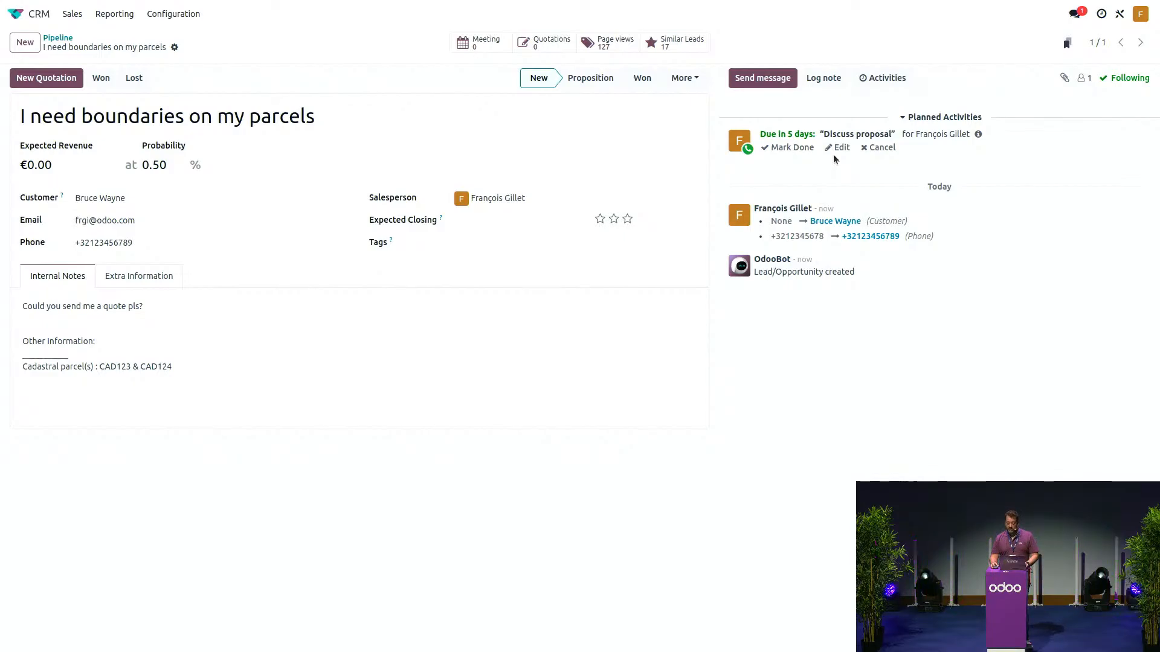
- Mark the Discuss proposal call done with notes on manor boundaries and issues with neighbours
click(837, 148)
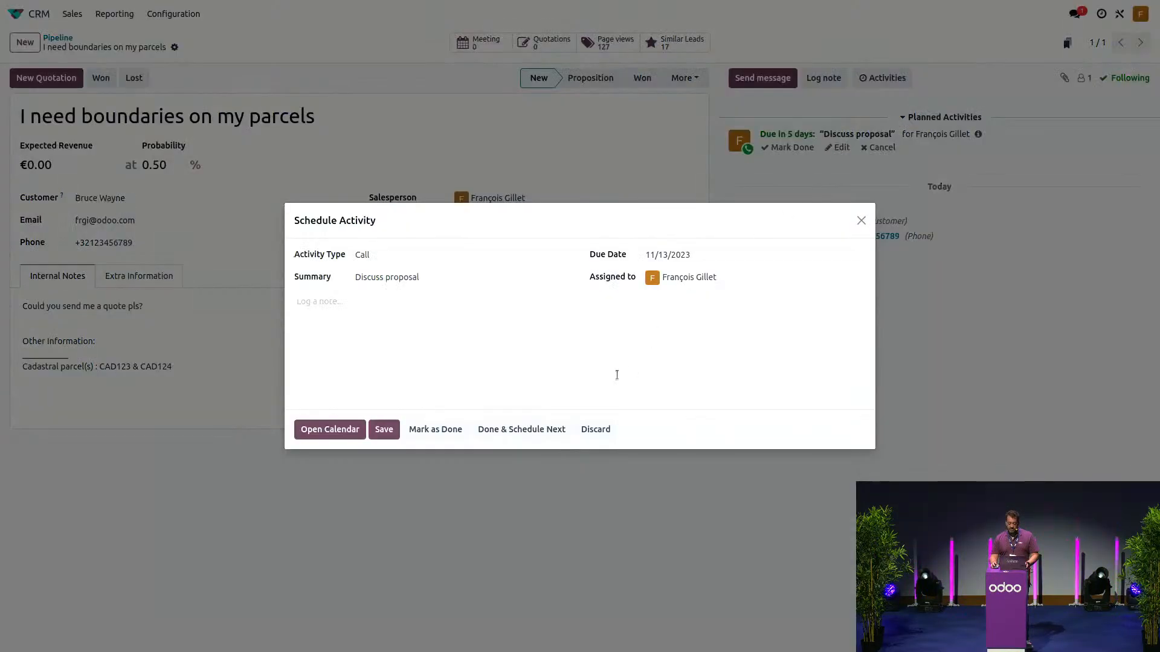
click(454, 320)
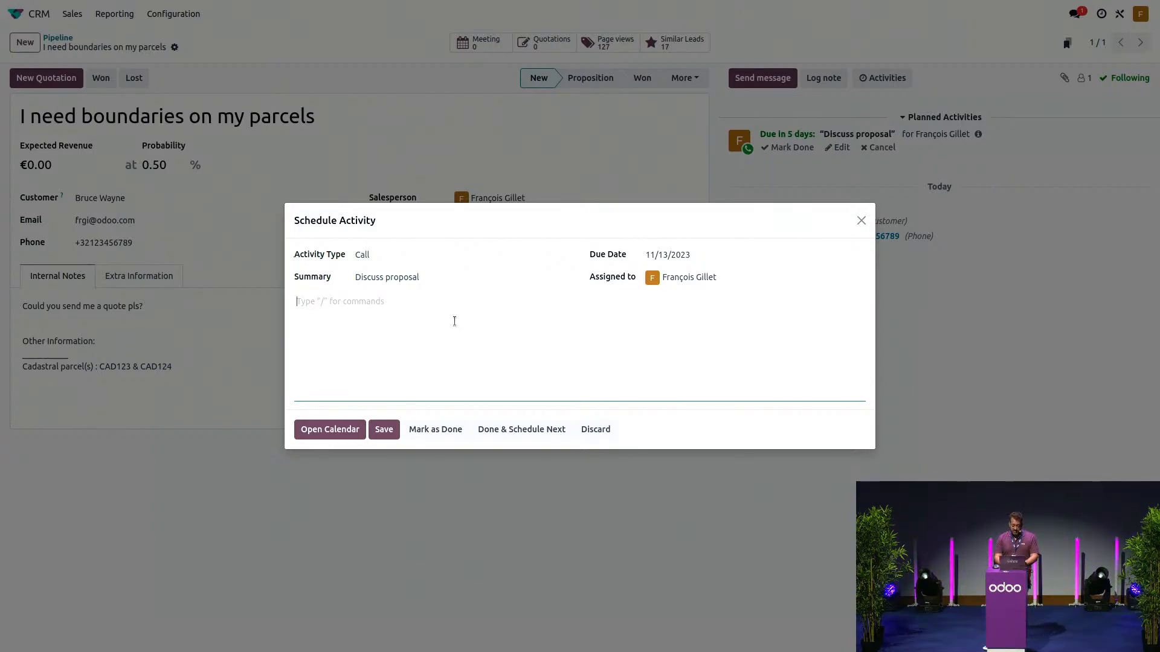
click(454, 321)
text(-)
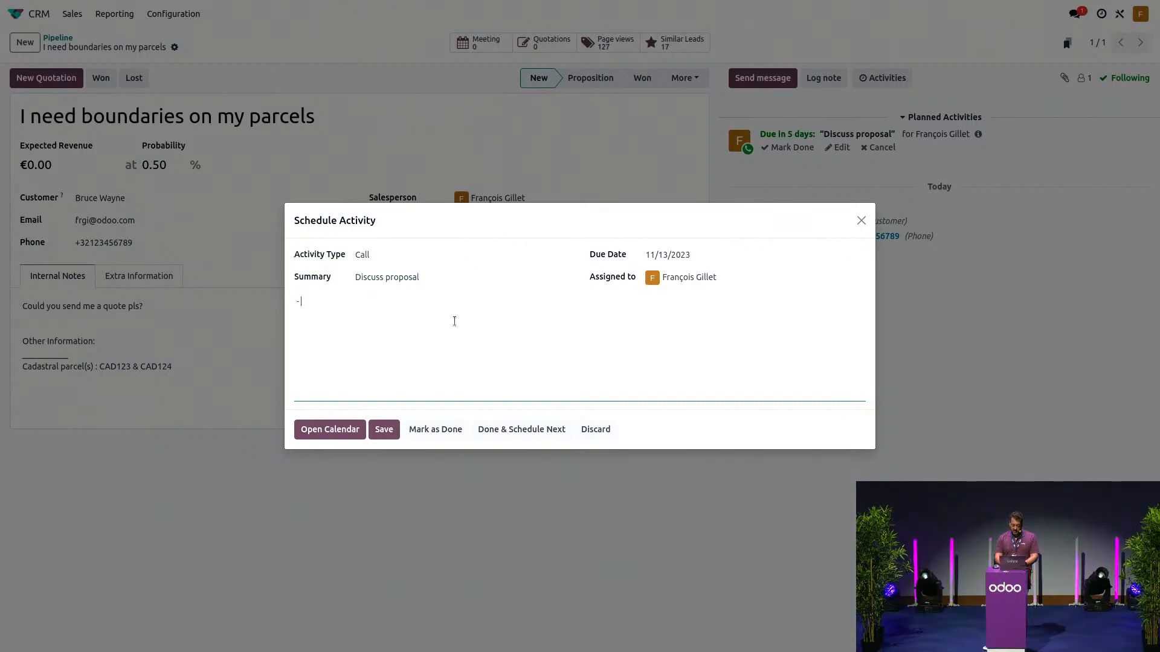
text( boundaries arpu)
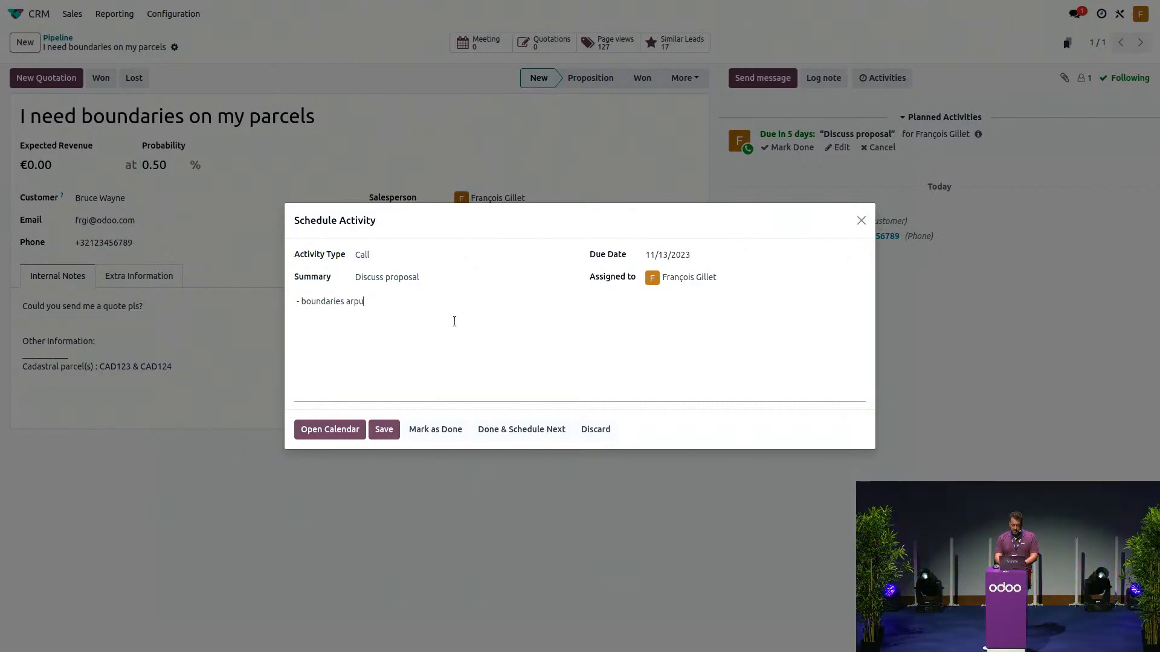
key(BackSpace)
key(BackSpace)
text(ound)
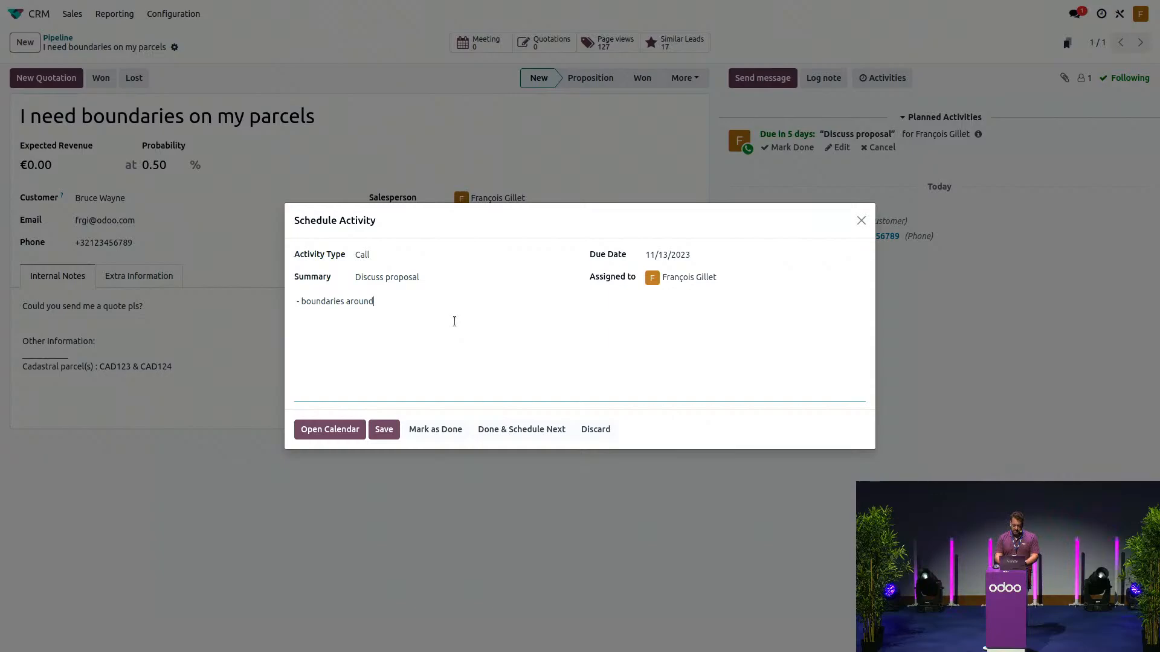
text( his manor)
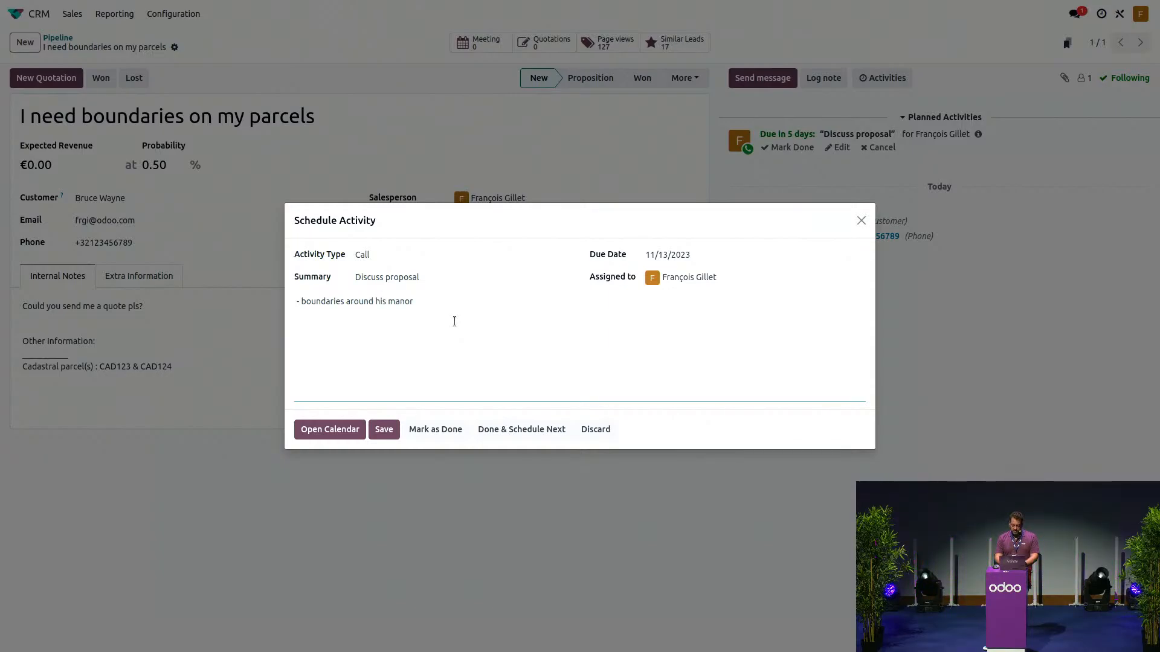
key(Return)
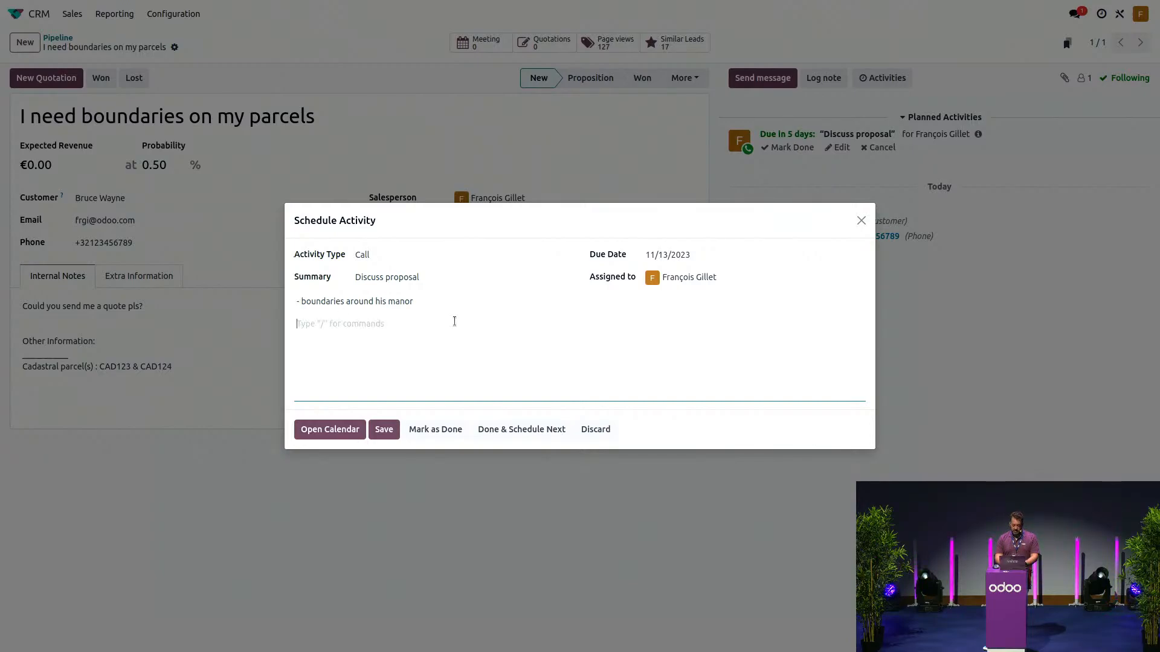
text(-)
key(BackSpace)
key(BackSpace)
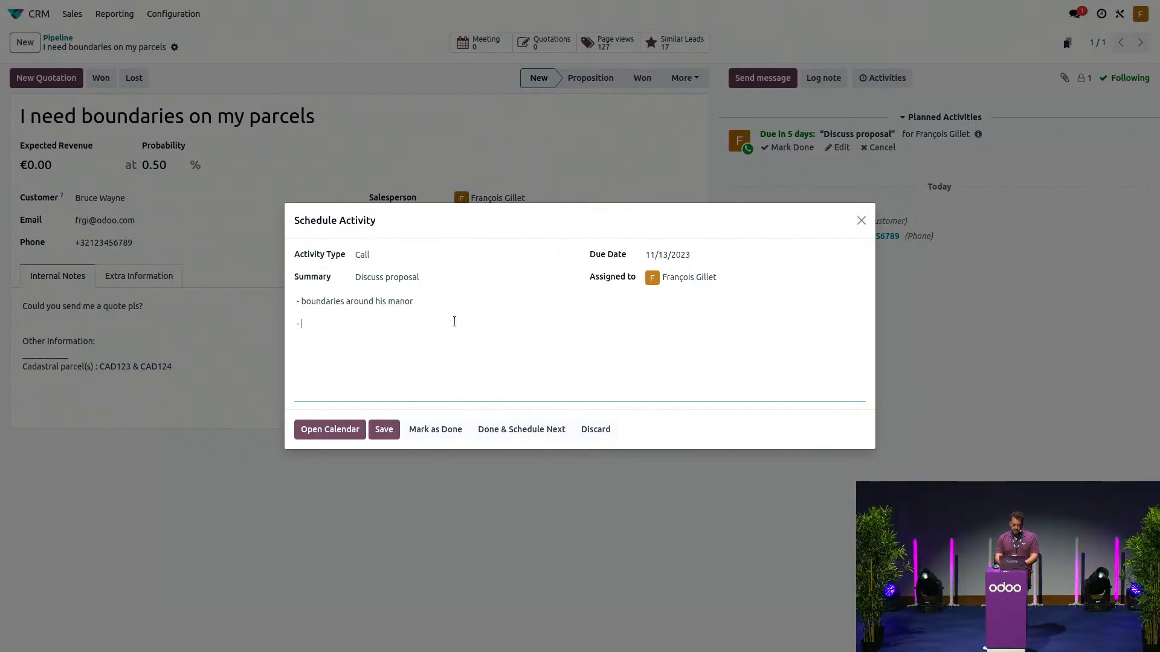
text(issues with)
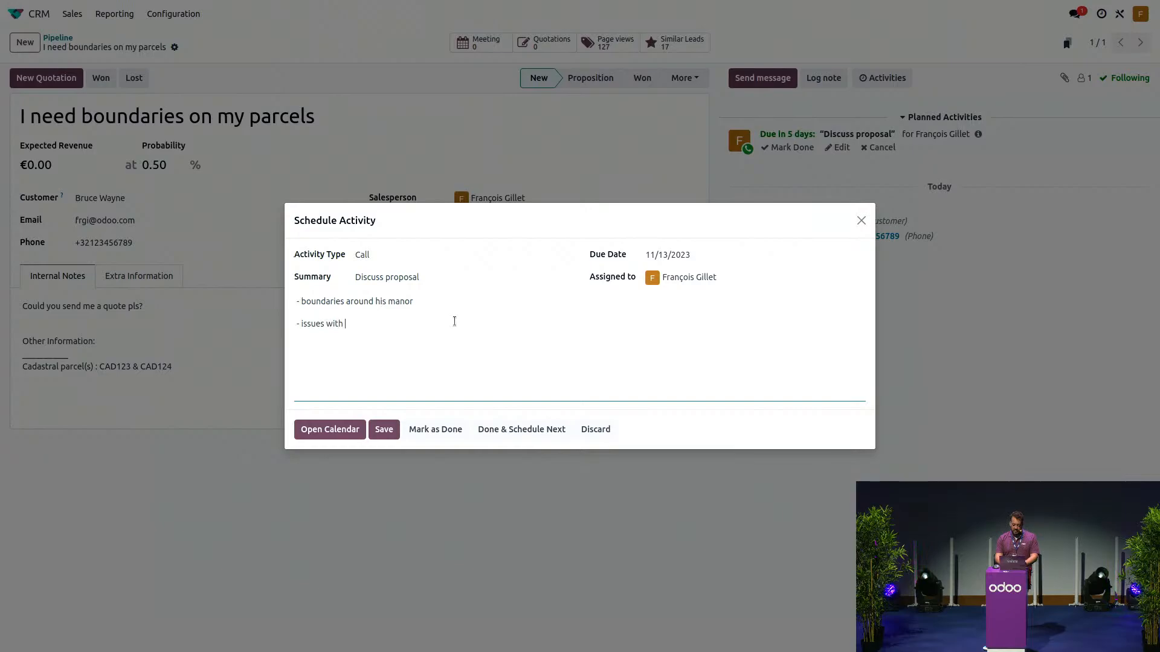
text( neig)
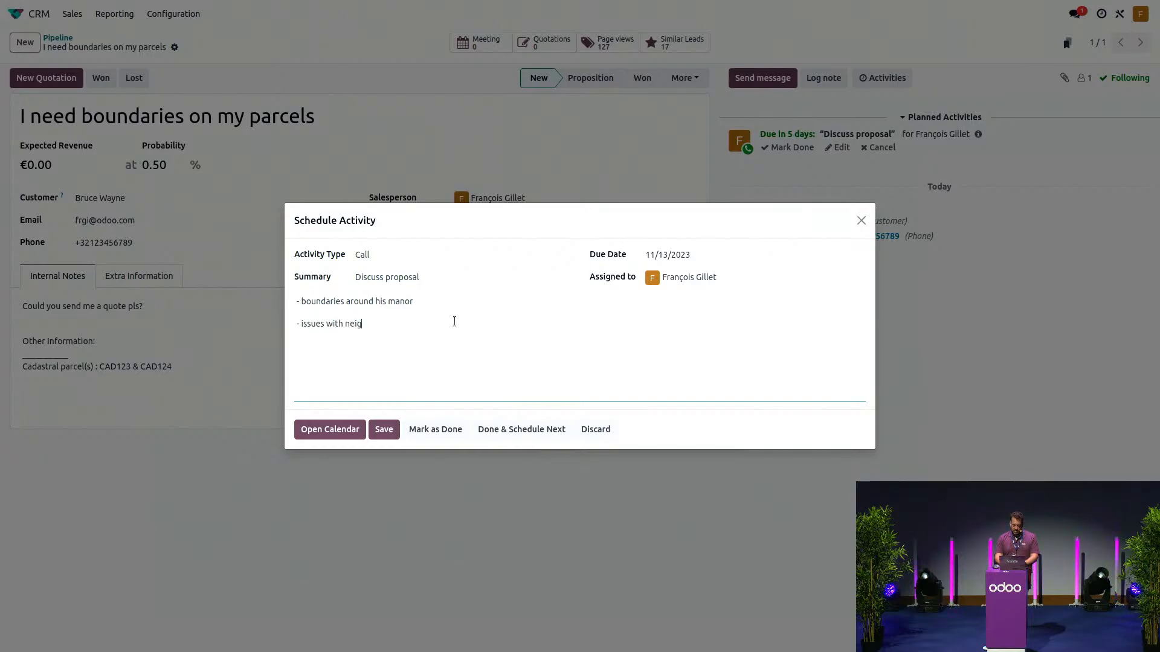
text(gh)
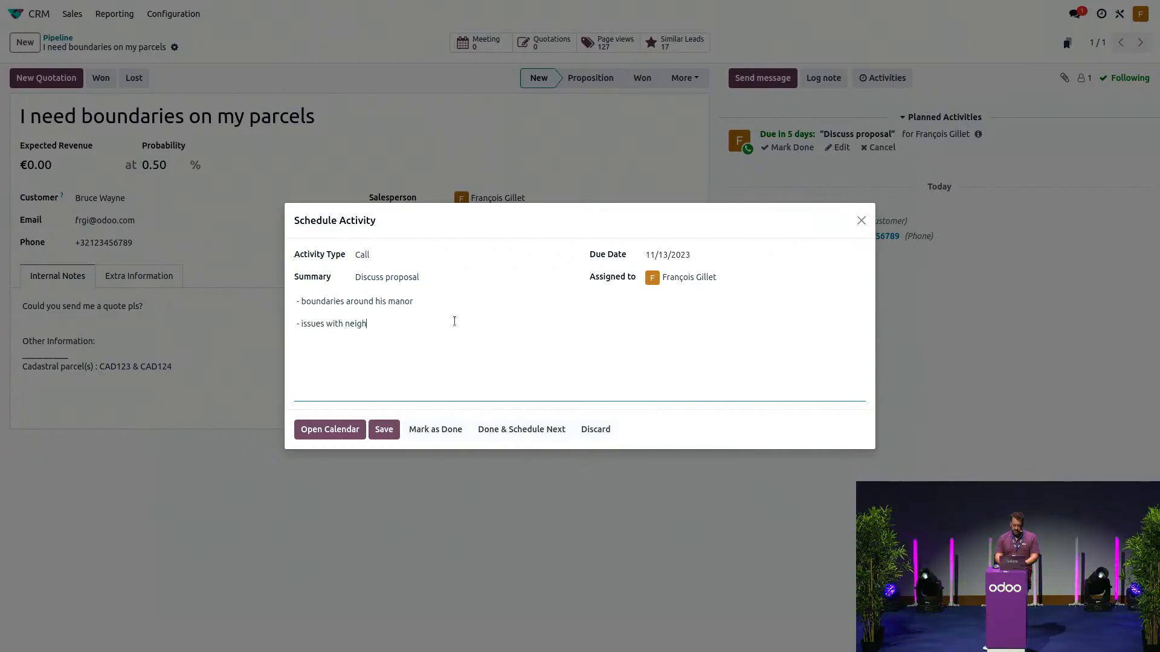
text(ours)
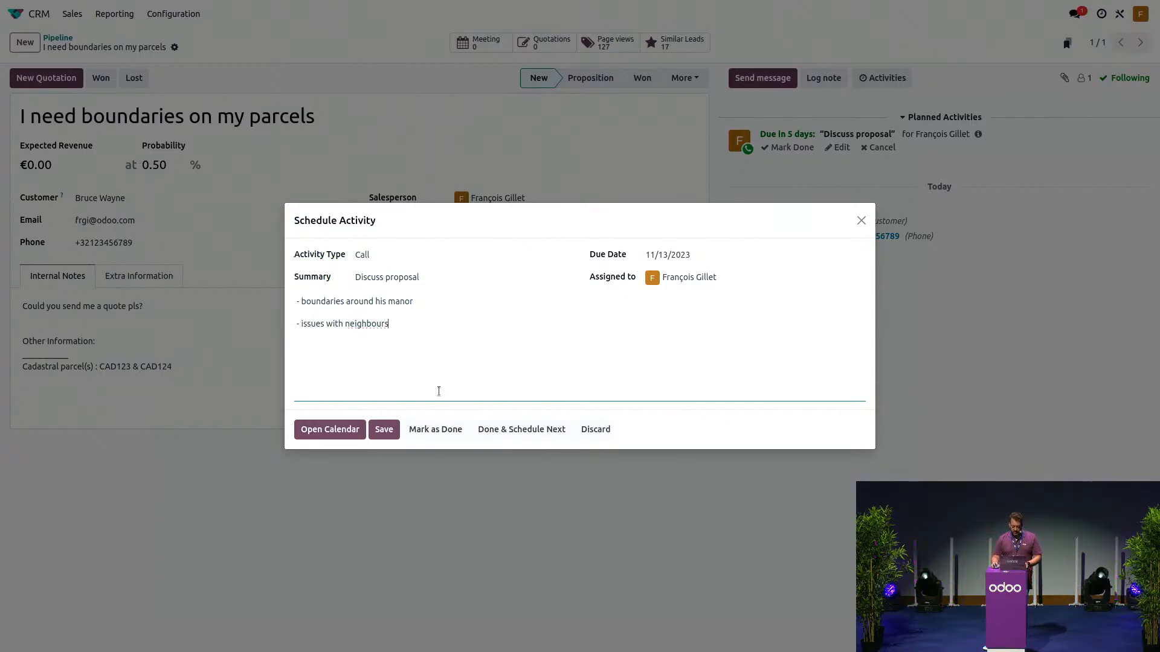
click(430, 438)
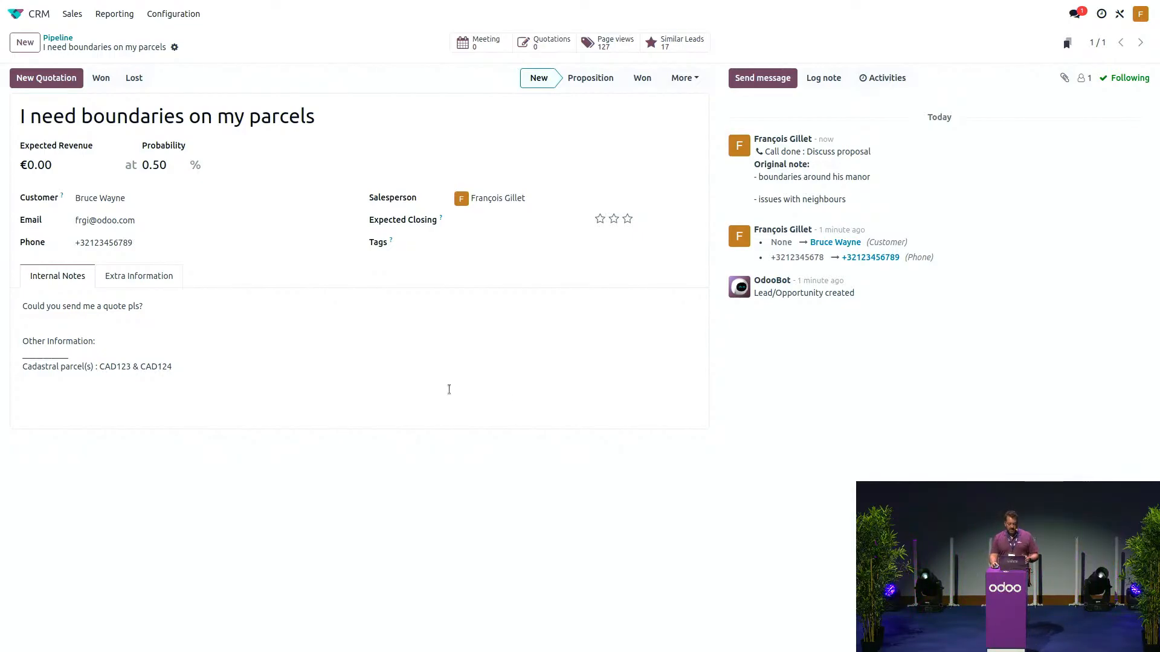
- Create a new quotation from the lead using the Boundaries marking template
click(51, 83)
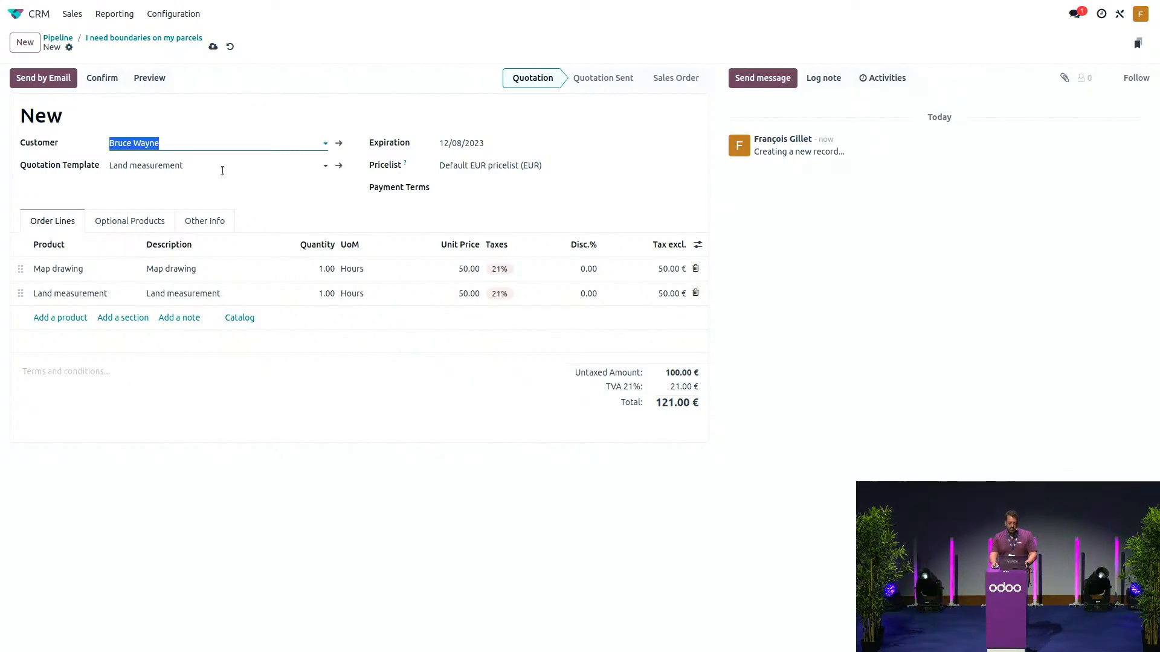
click(222, 168)
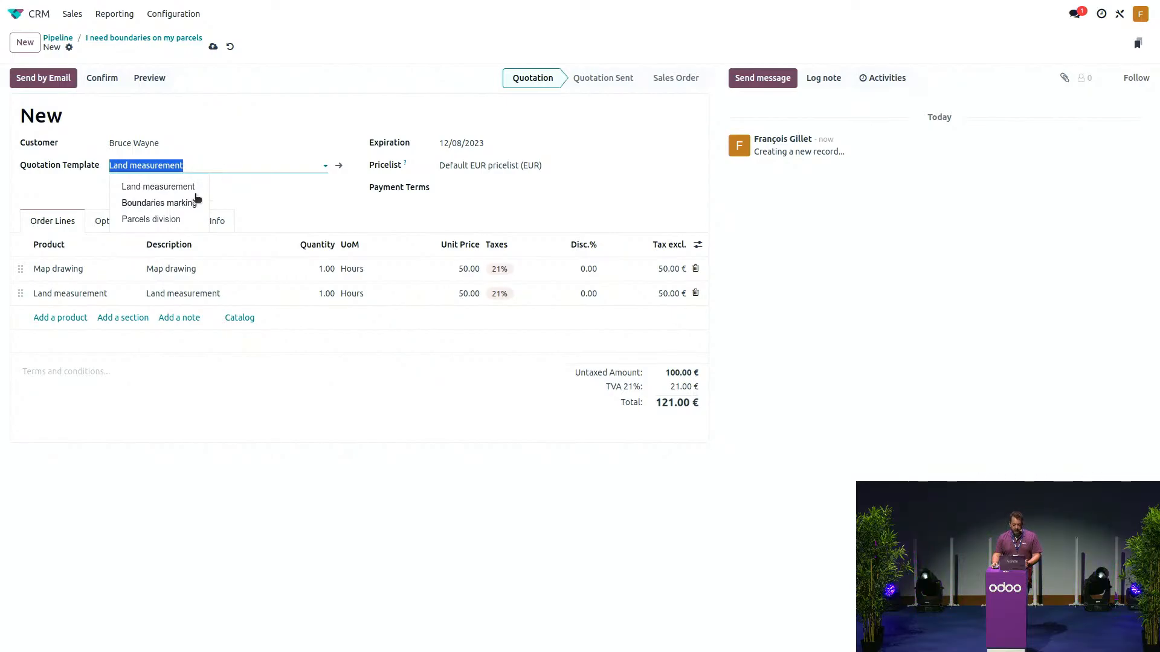
click(179, 206)
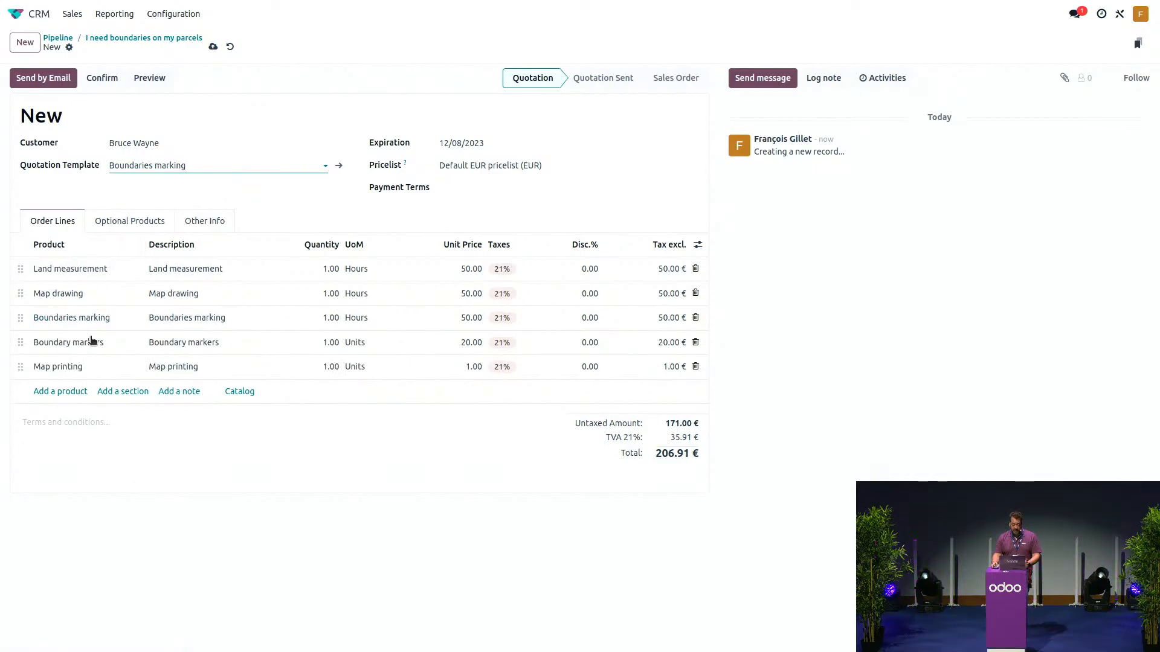
click(194, 165)
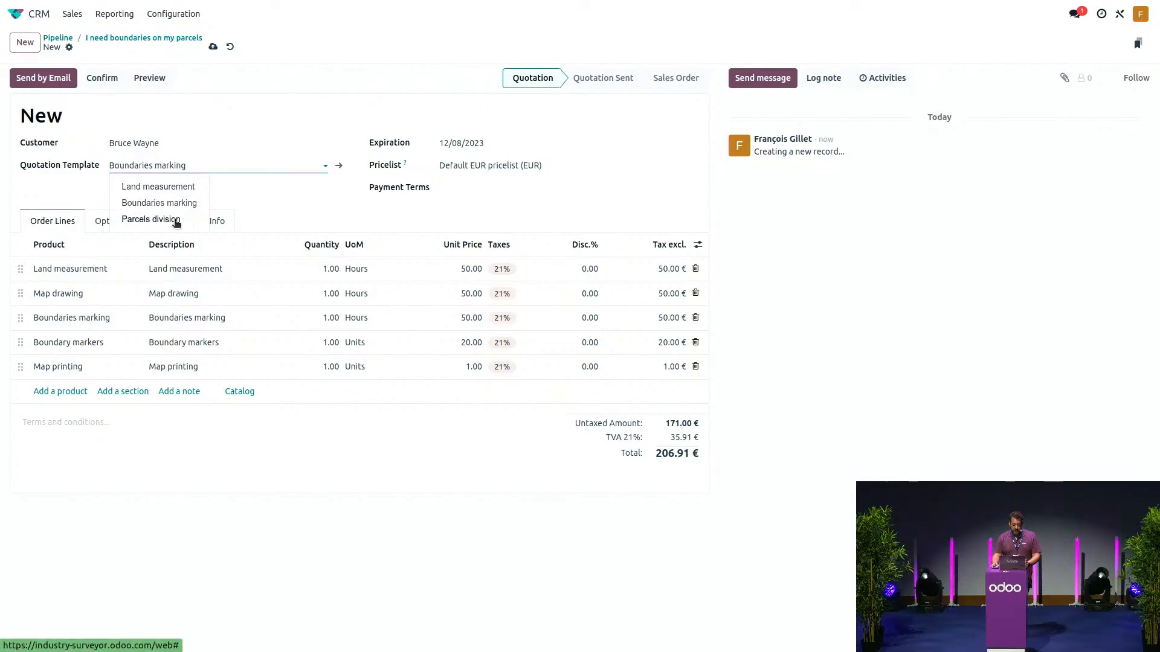
click(176, 220)
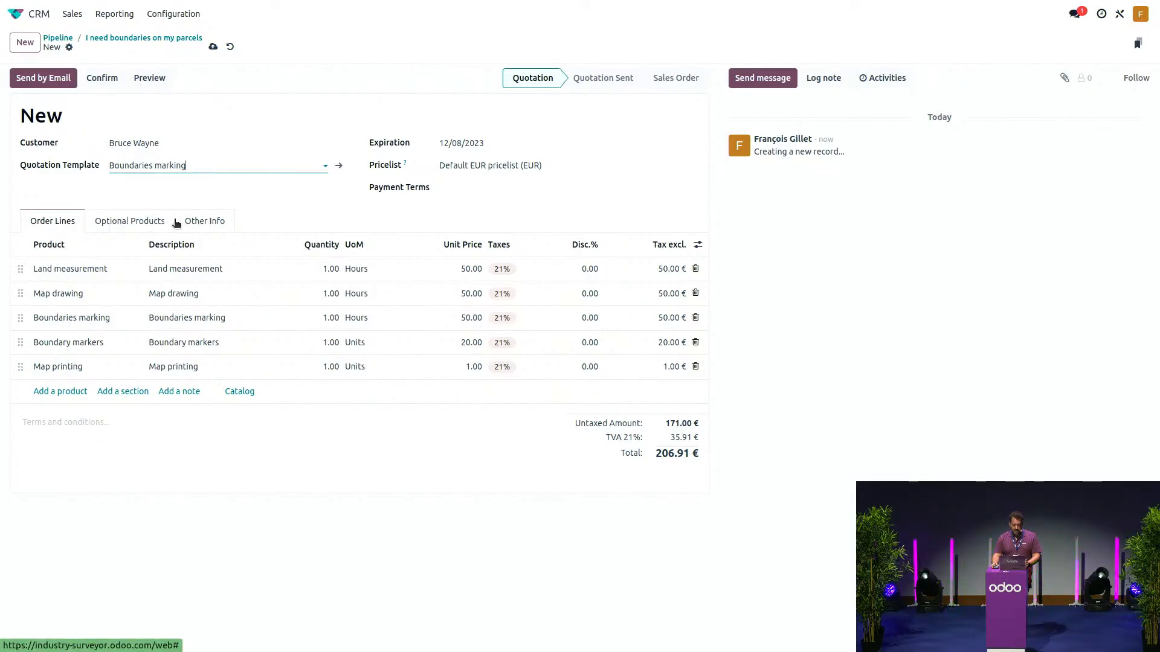
click(189, 165)
click(172, 204)
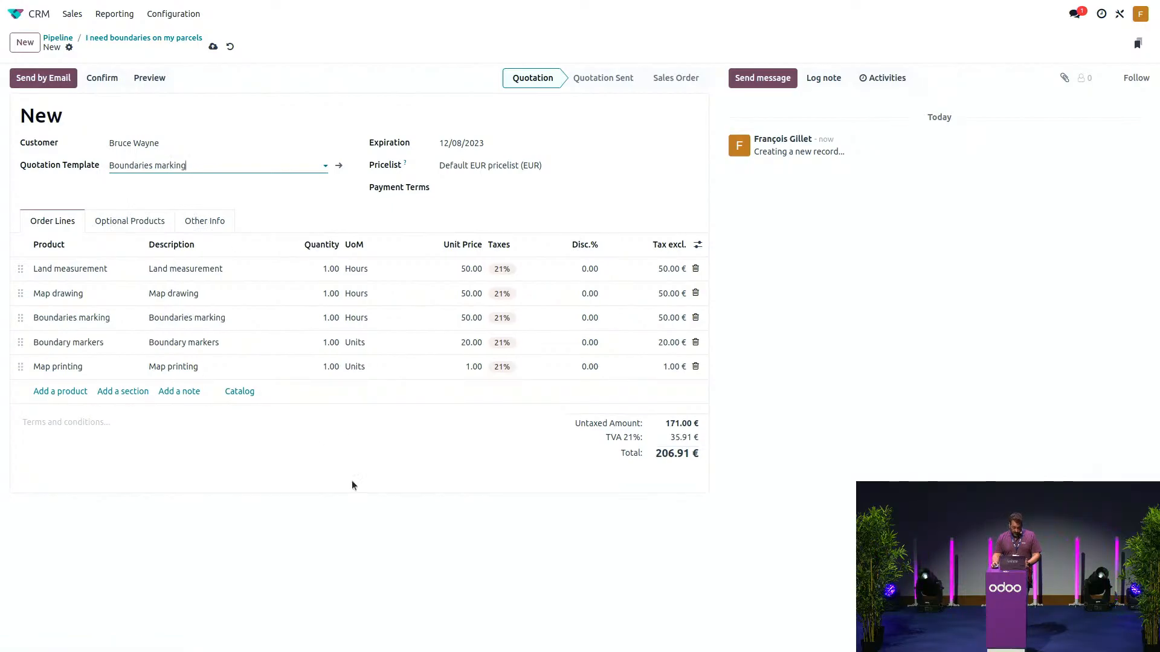
- Set the Land measurement and Map drawing quantities to 8 each
click(318, 279)
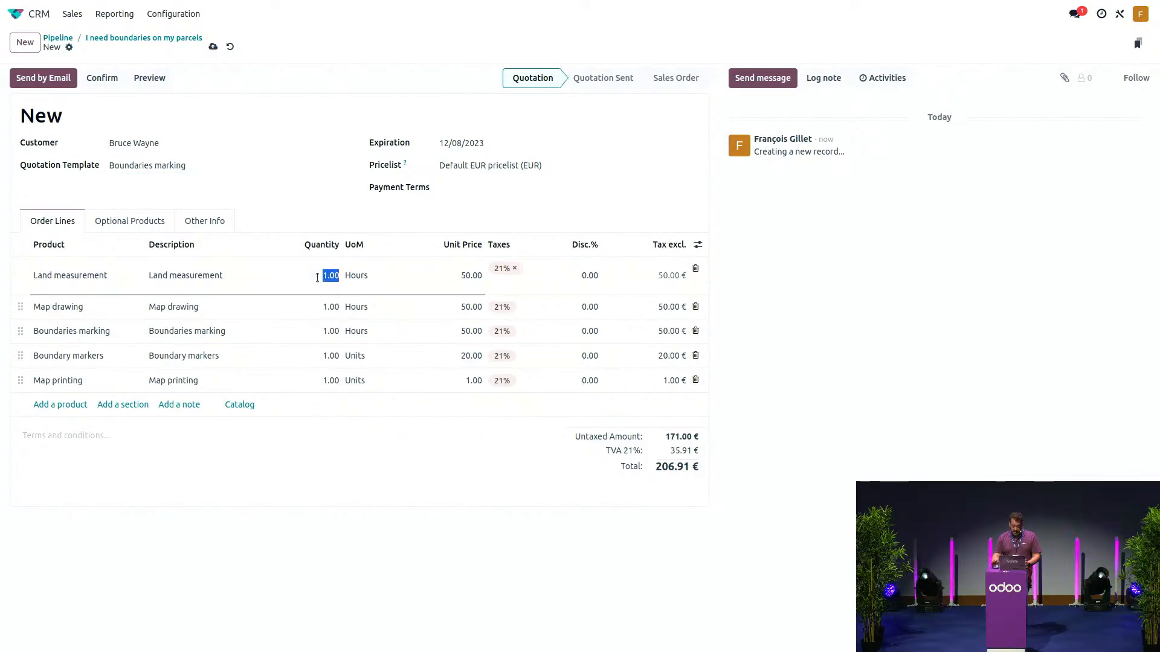
key(Left)
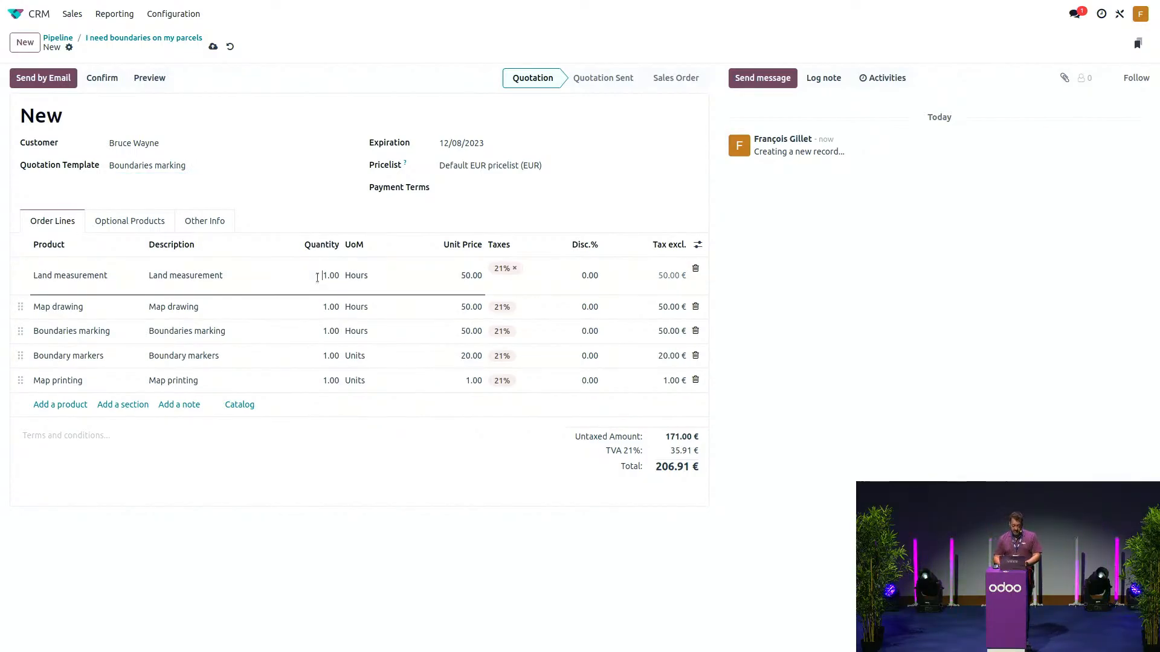
key(shift+Right)
text(8)
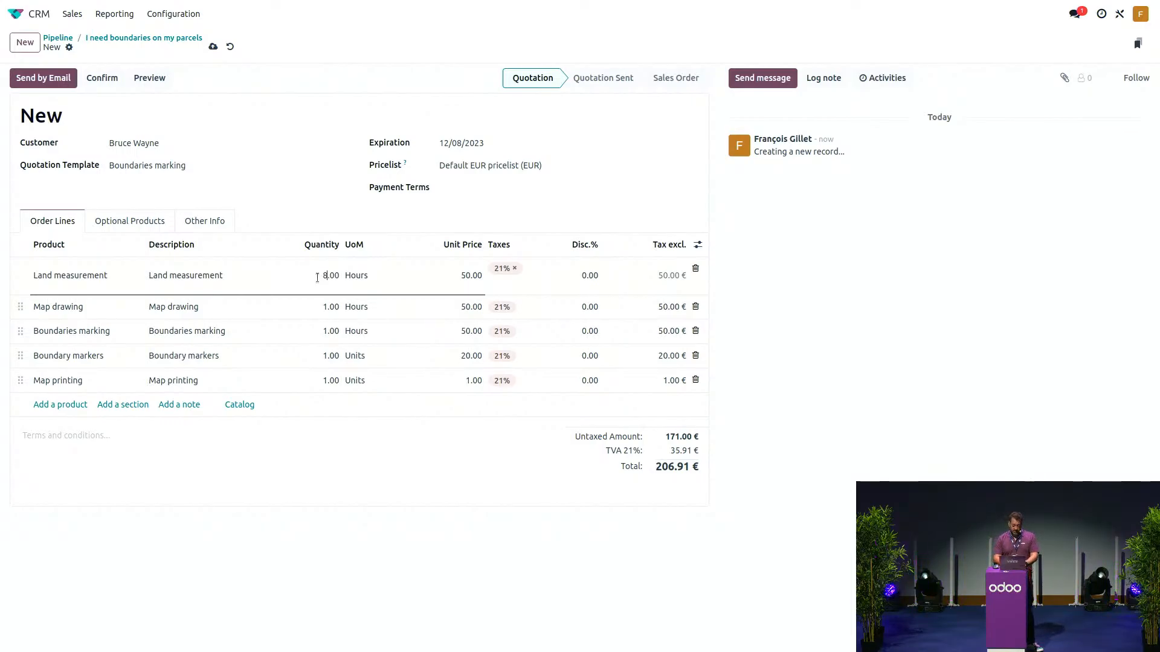
click(318, 313)
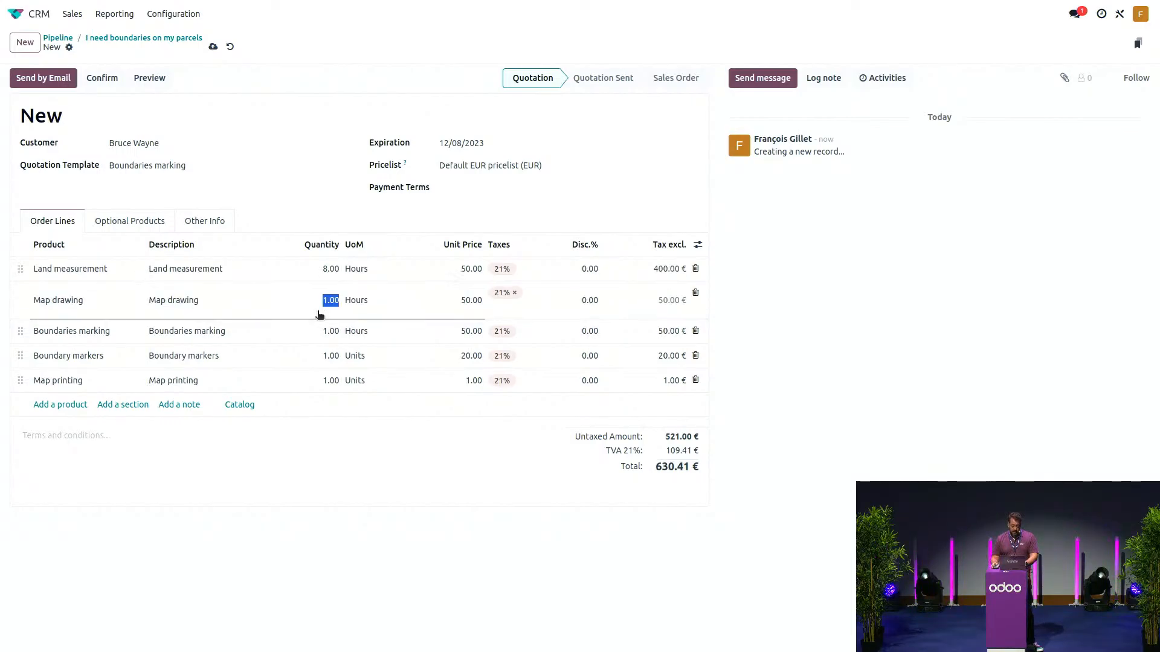
key(Left)
key(shift+Right)
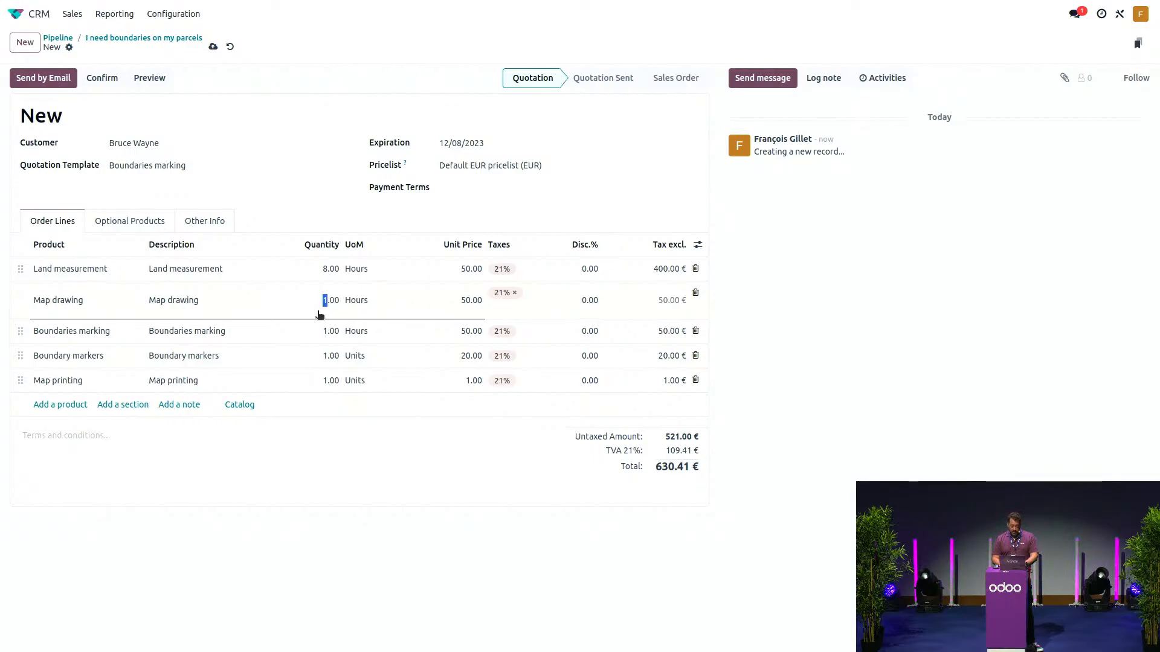
text(8)
- Set Boundaries marking to 3, Boundary markers to 10 and Map printing to 6
click(321, 336)
click(320, 336)
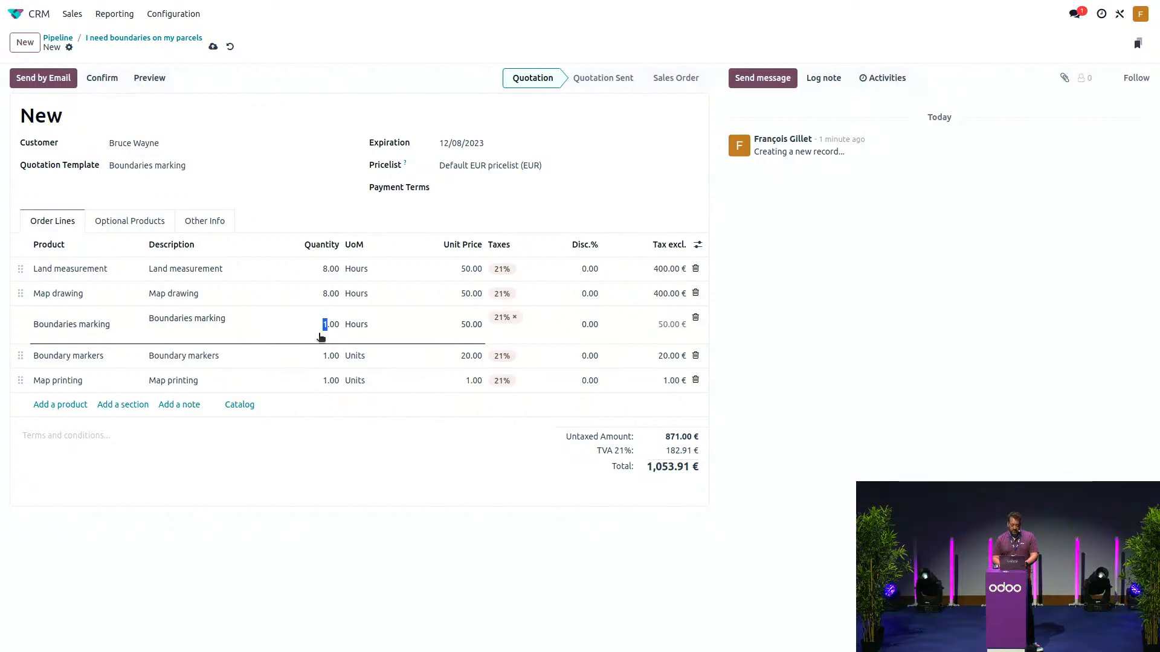
text(3)
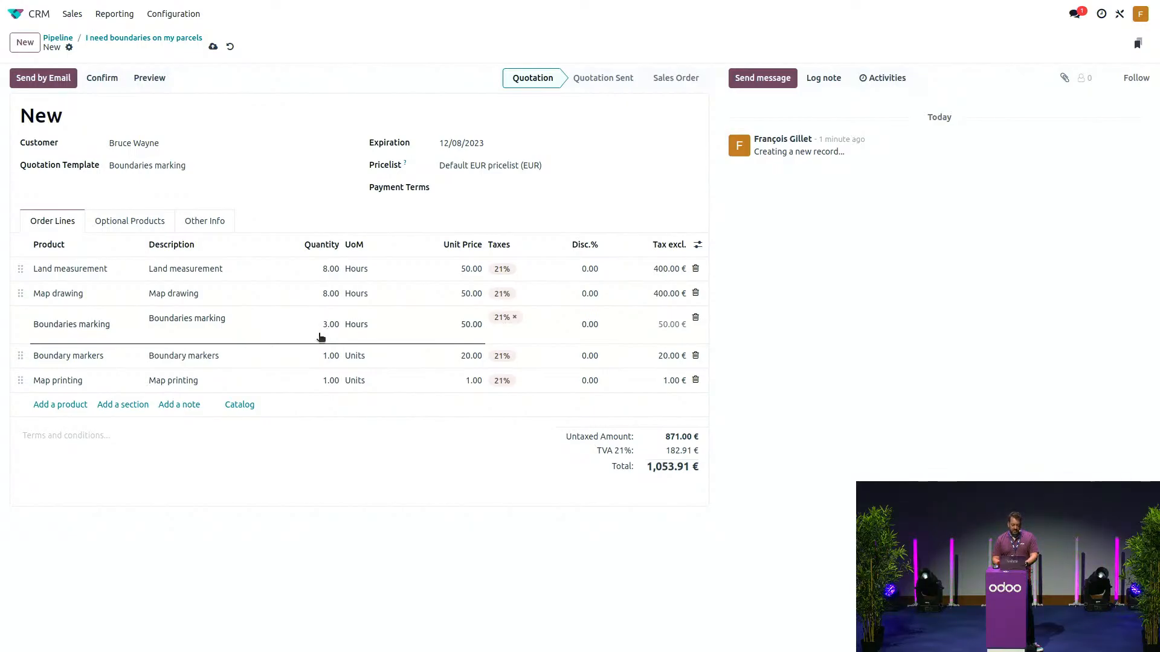
click(323, 366)
click(322, 366)
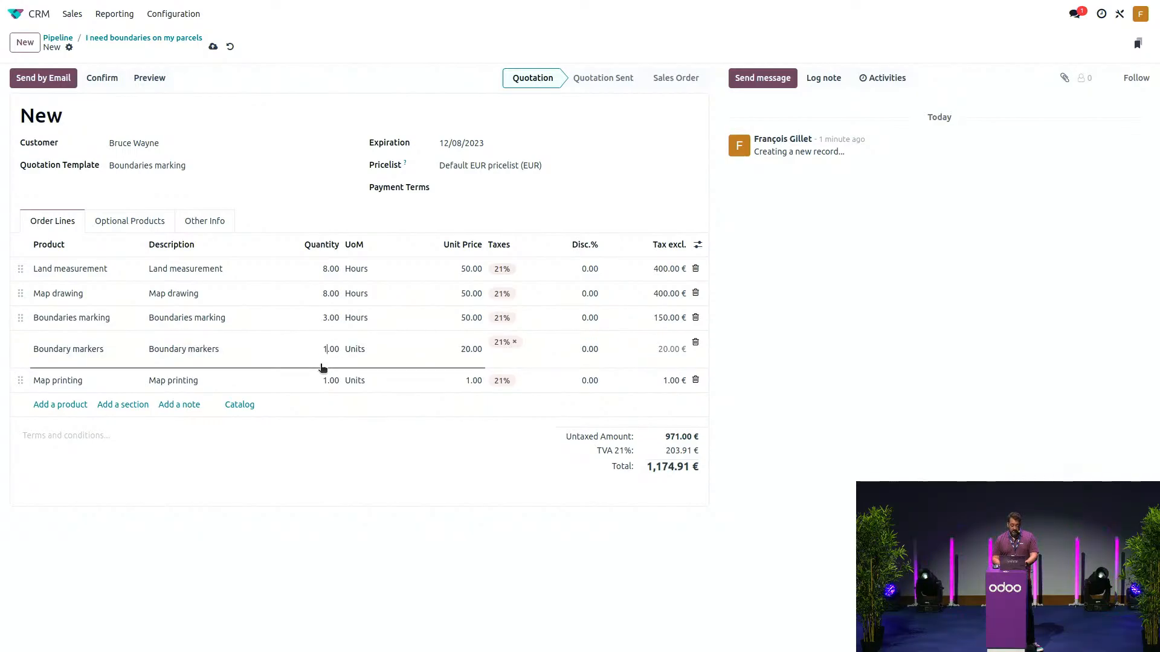
text(0)
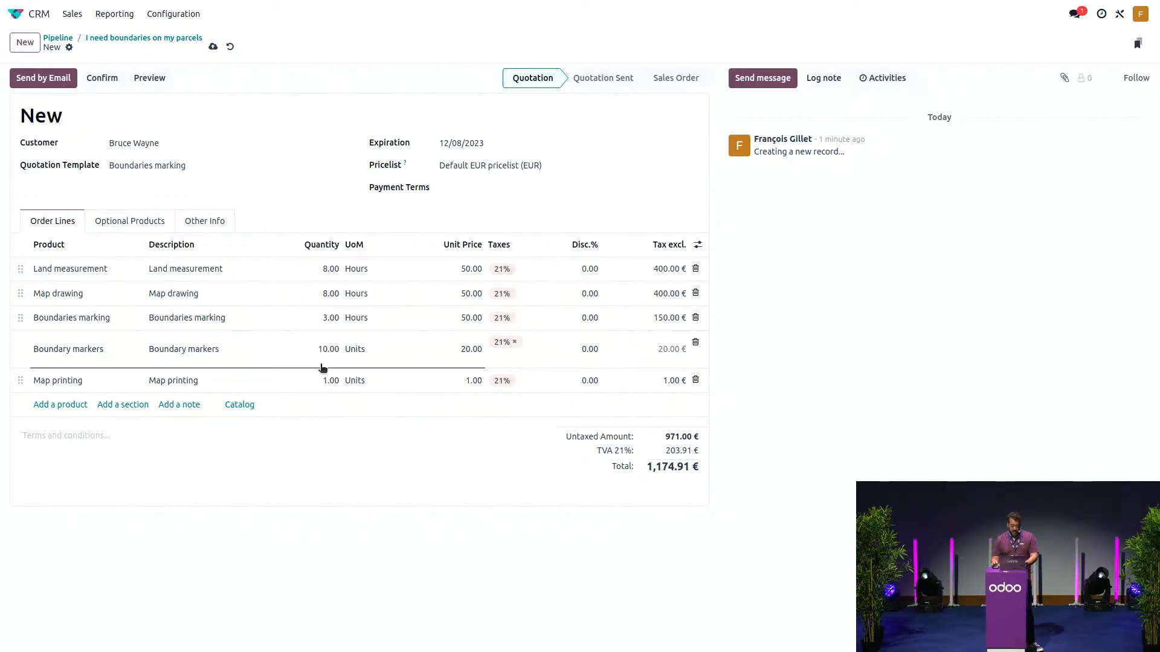
click(320, 387)
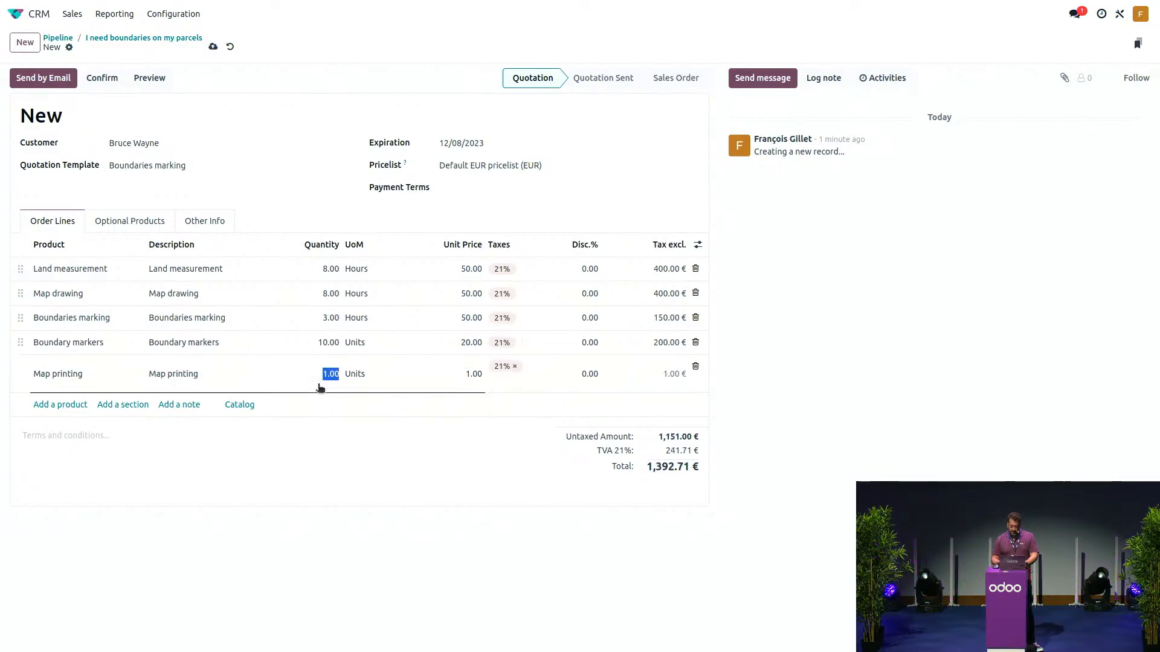
key(Left)
key(shift+Right)
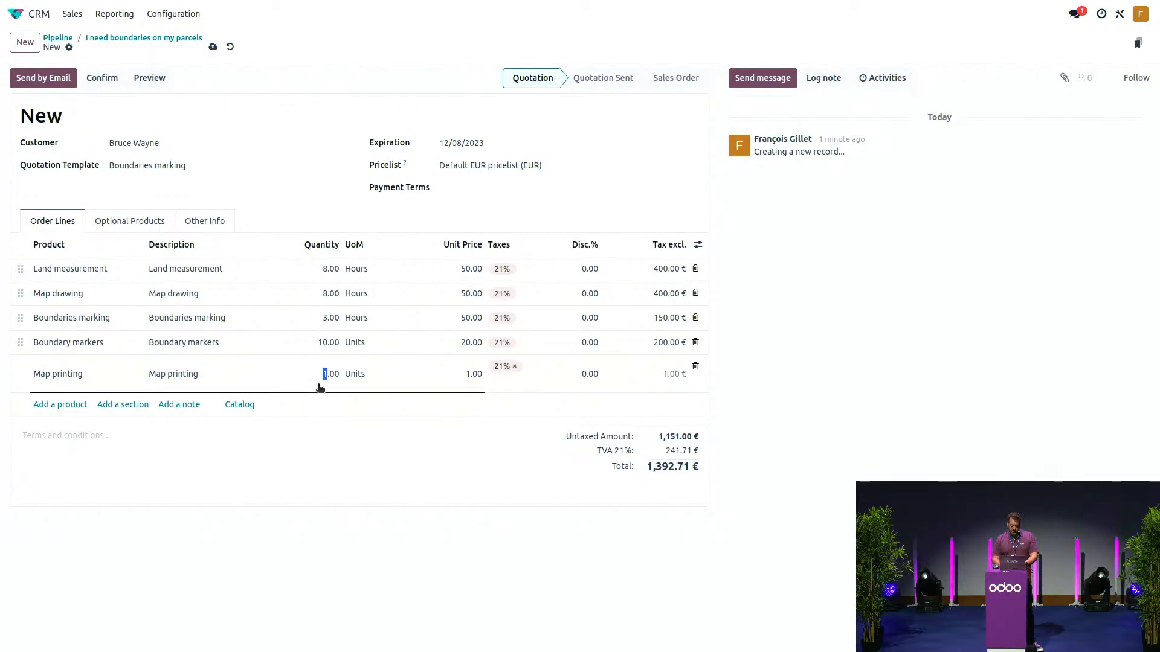
text(6)
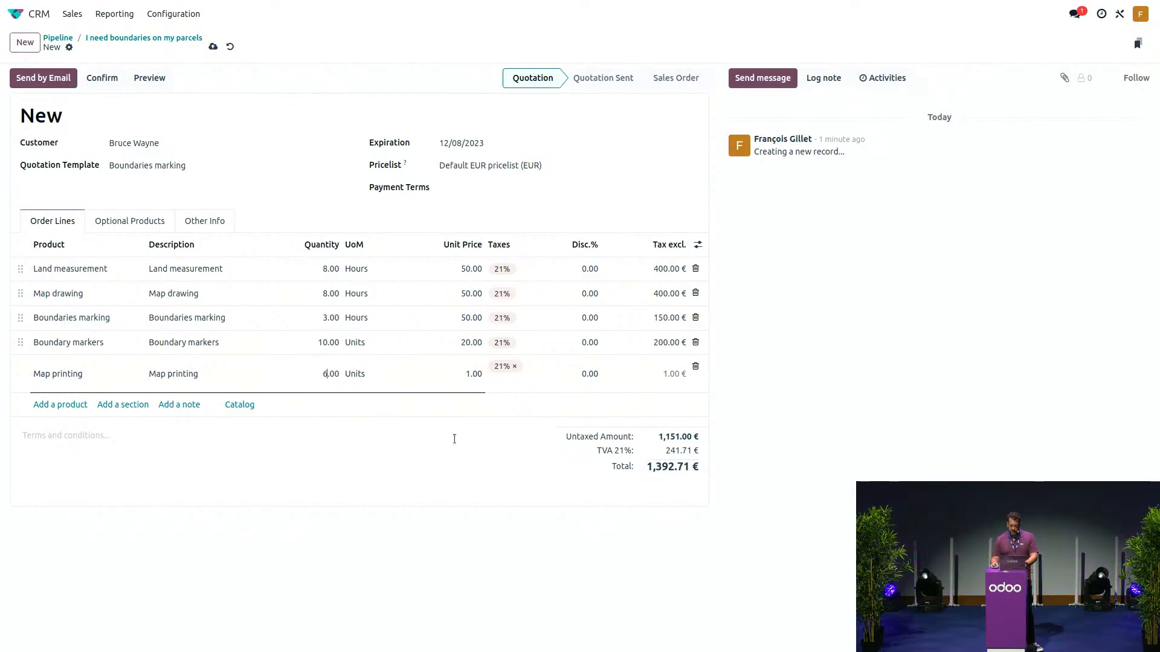
click(324, 217)
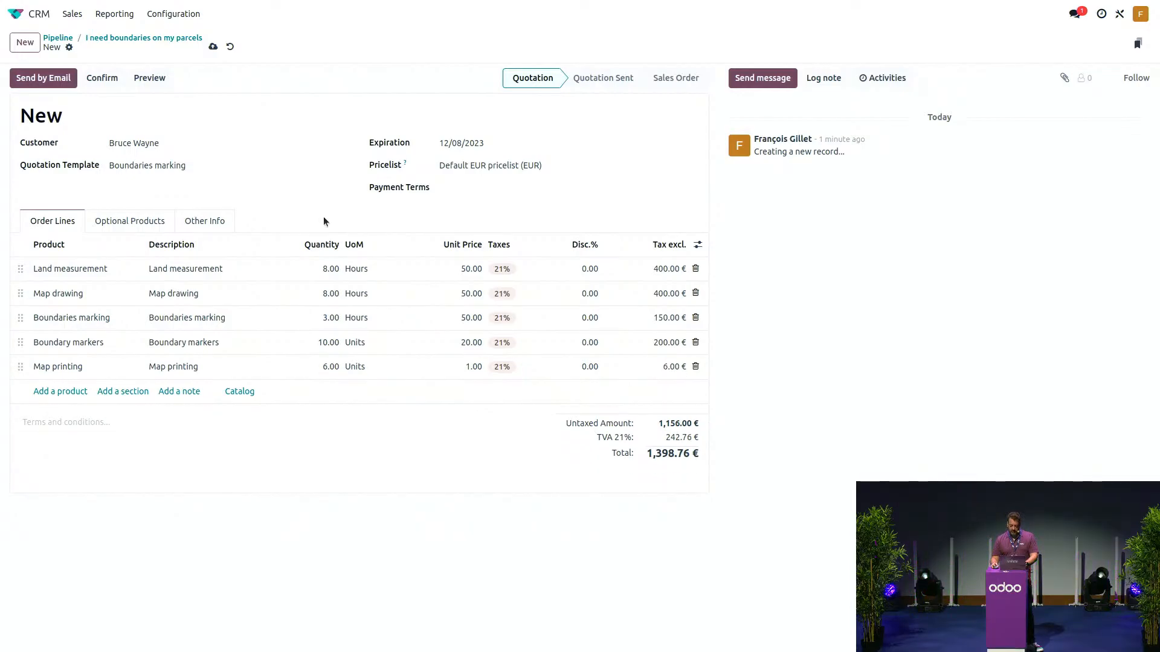
- Email quotation S00026 with its PDF to the customer, then switch to Gmail
click(66, 87)
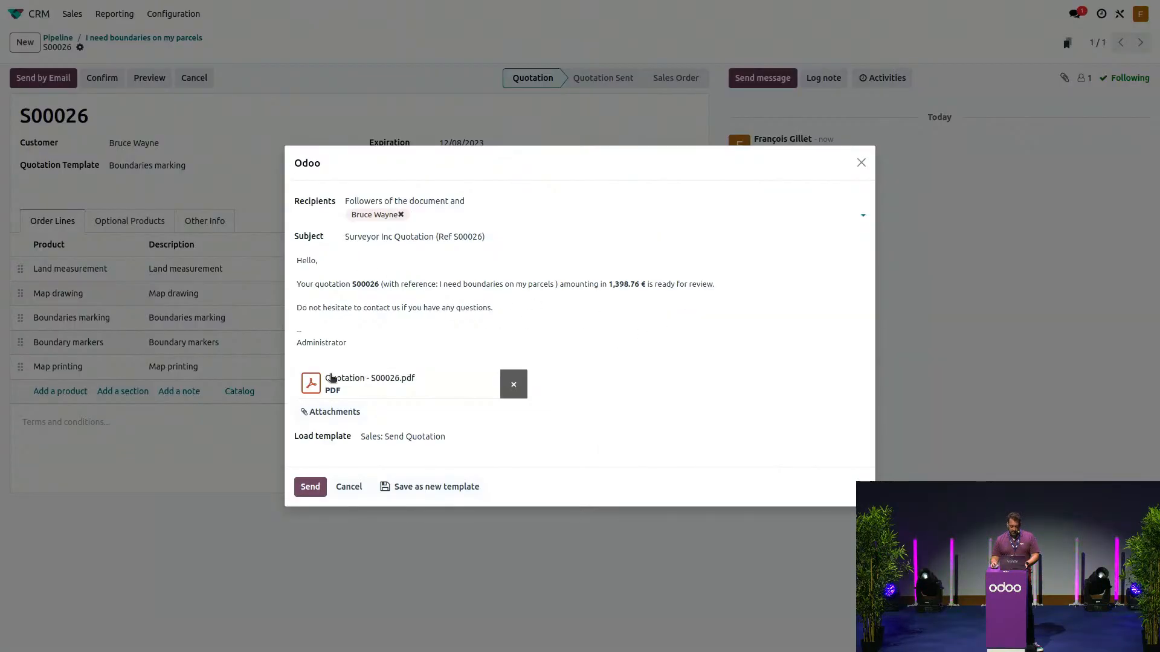
click(306, 489)
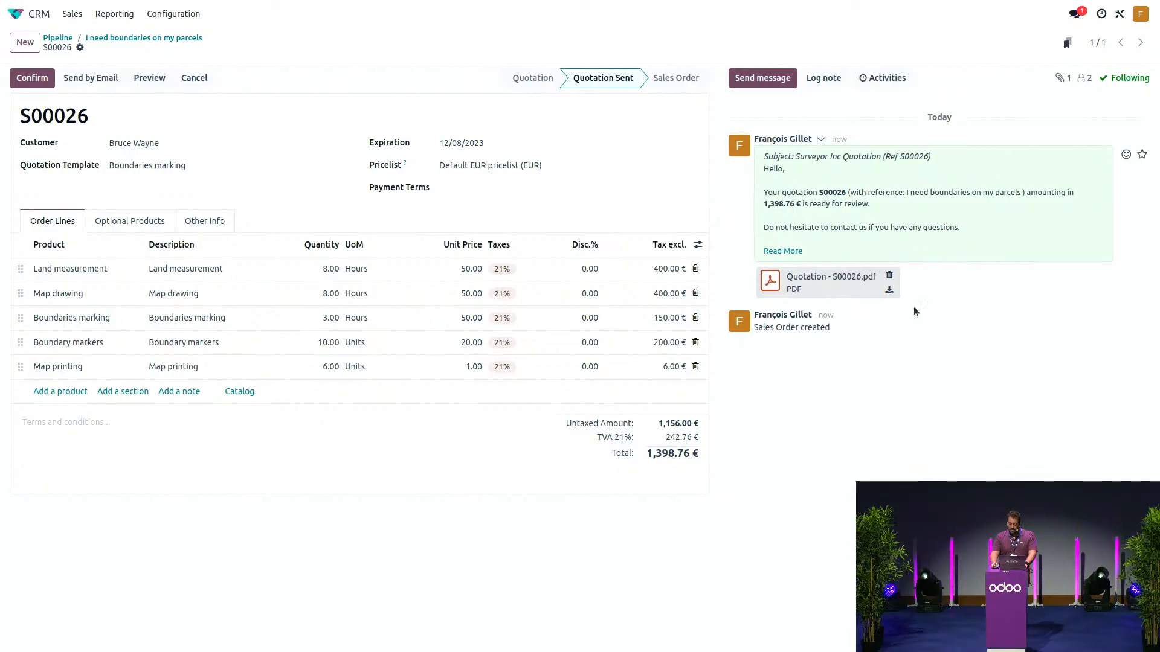
key(alt+Tab)
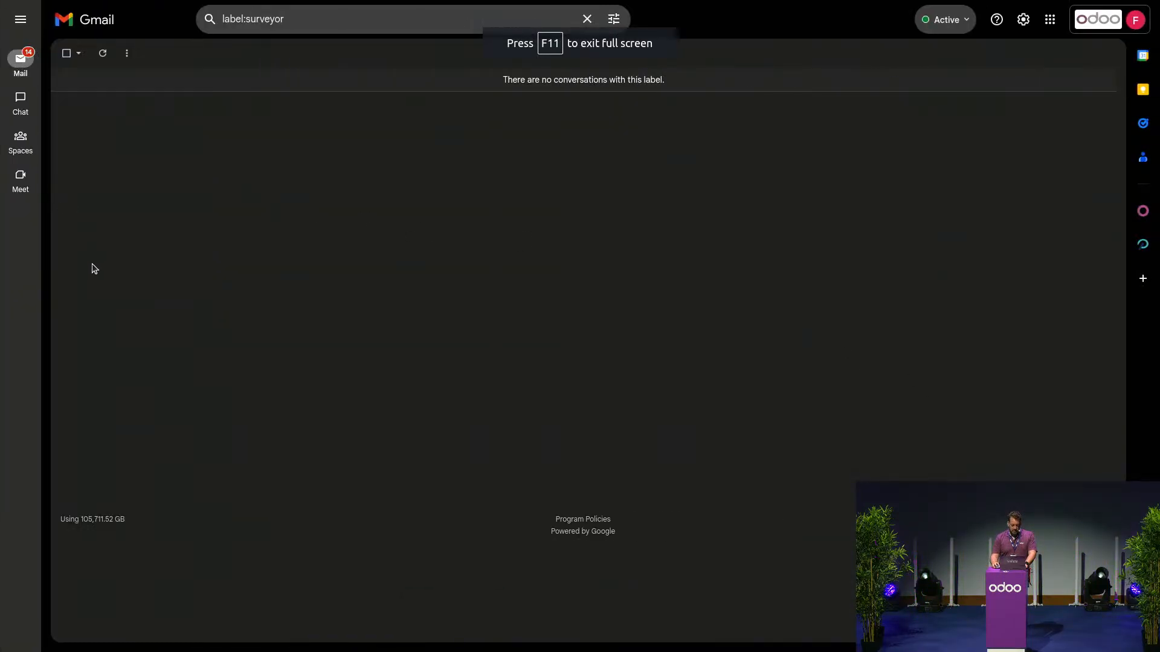
- Open the Surveyor Inc quotation email under the Surveyor label and preview its PDF
mouse_move(21, 63)
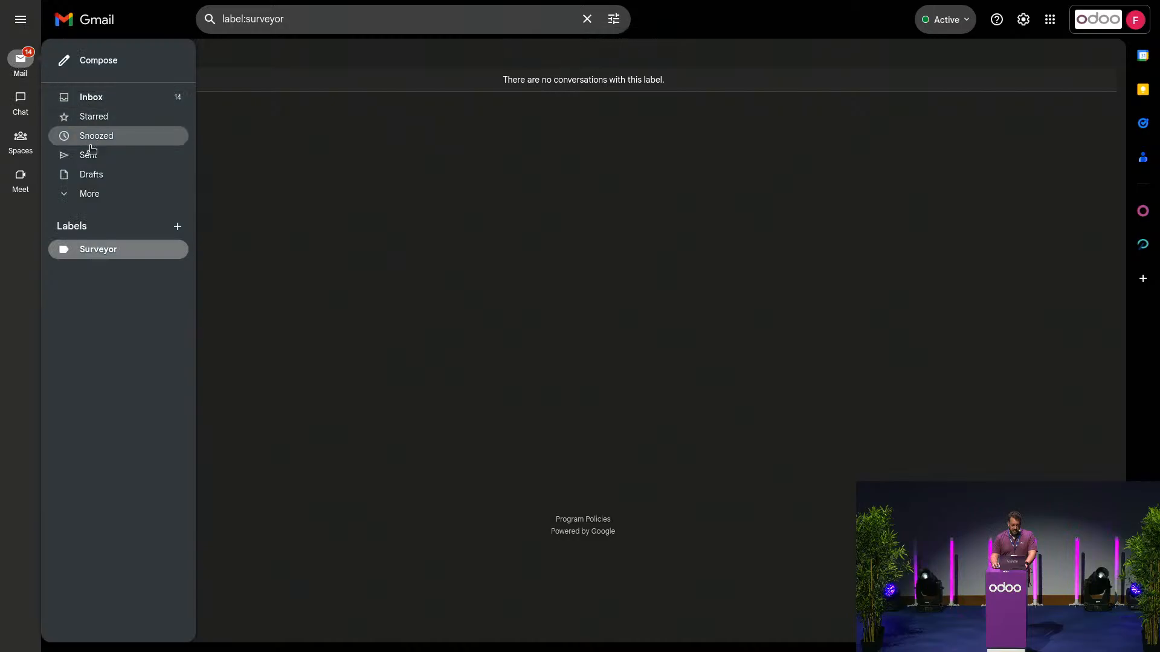
click(109, 250)
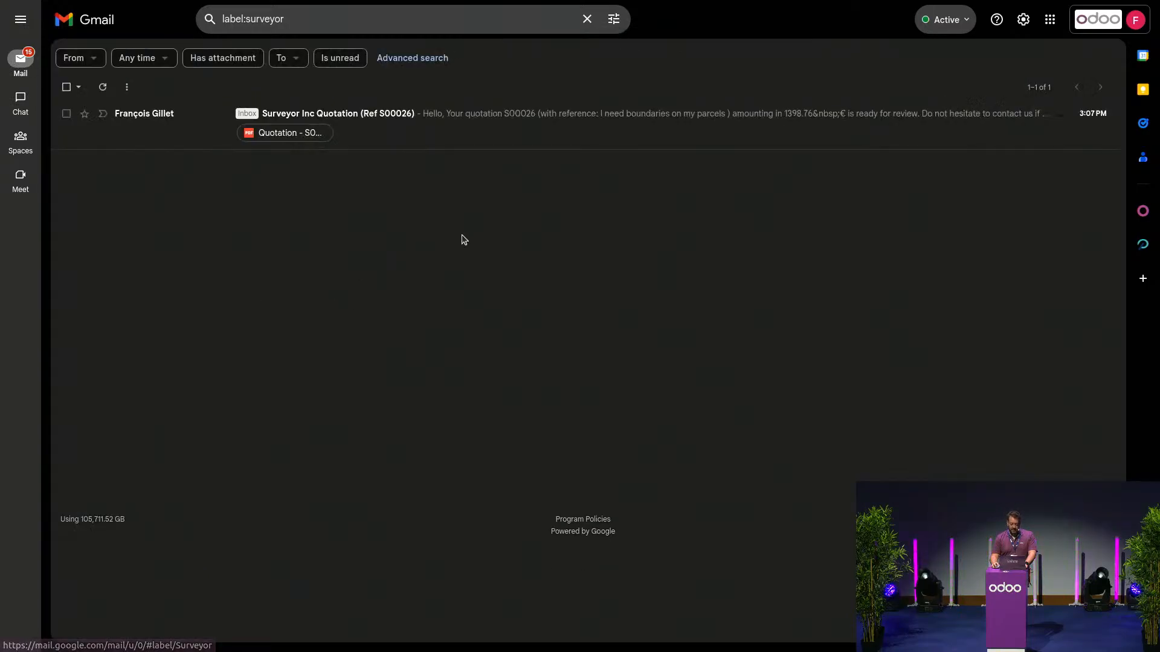
click(411, 143)
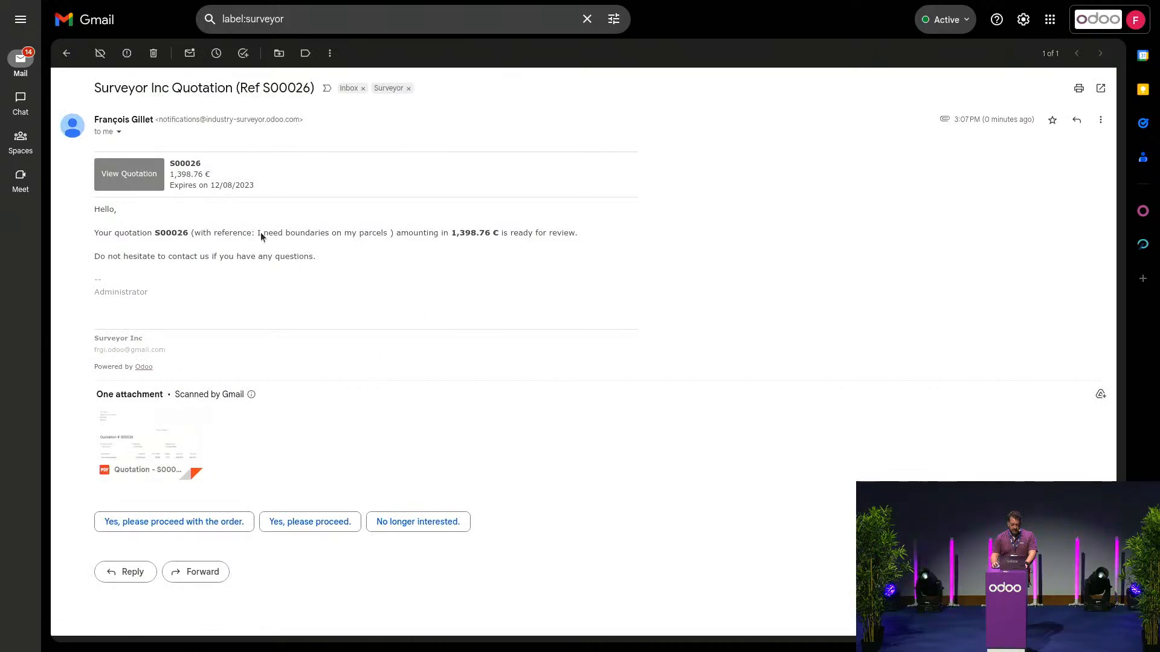
click(128, 427)
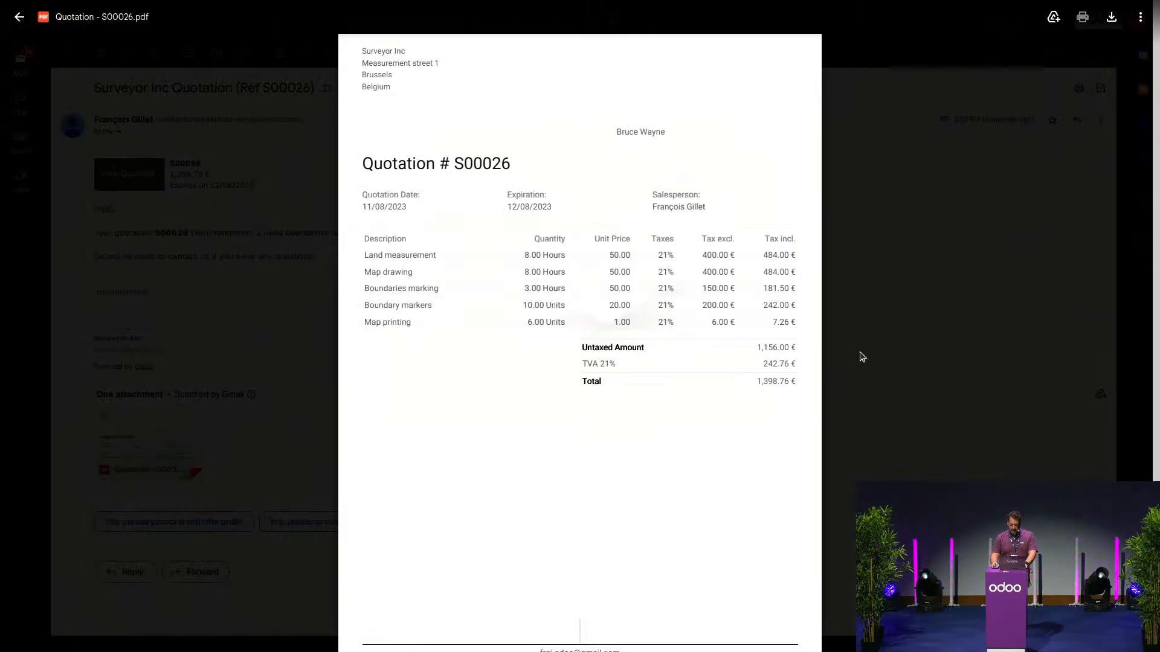
scroll(699, 418, down, 3)
scroll(720, 447, up, 3)
scroll(719, 448, down, 2)
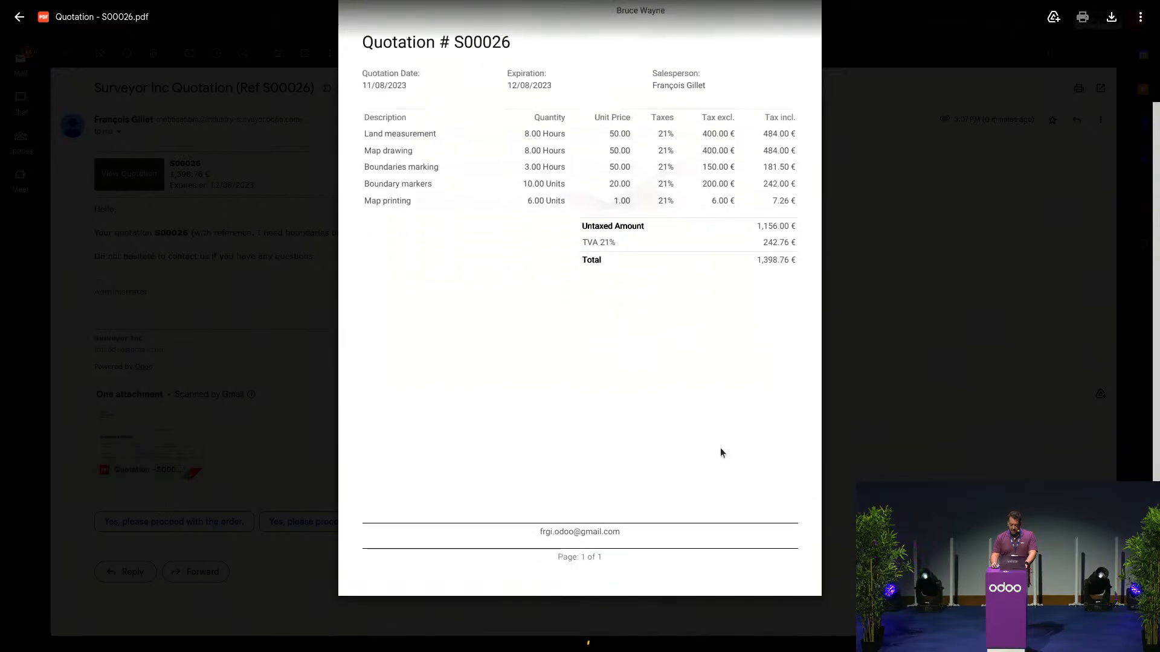
scroll(720, 448, up, 2)
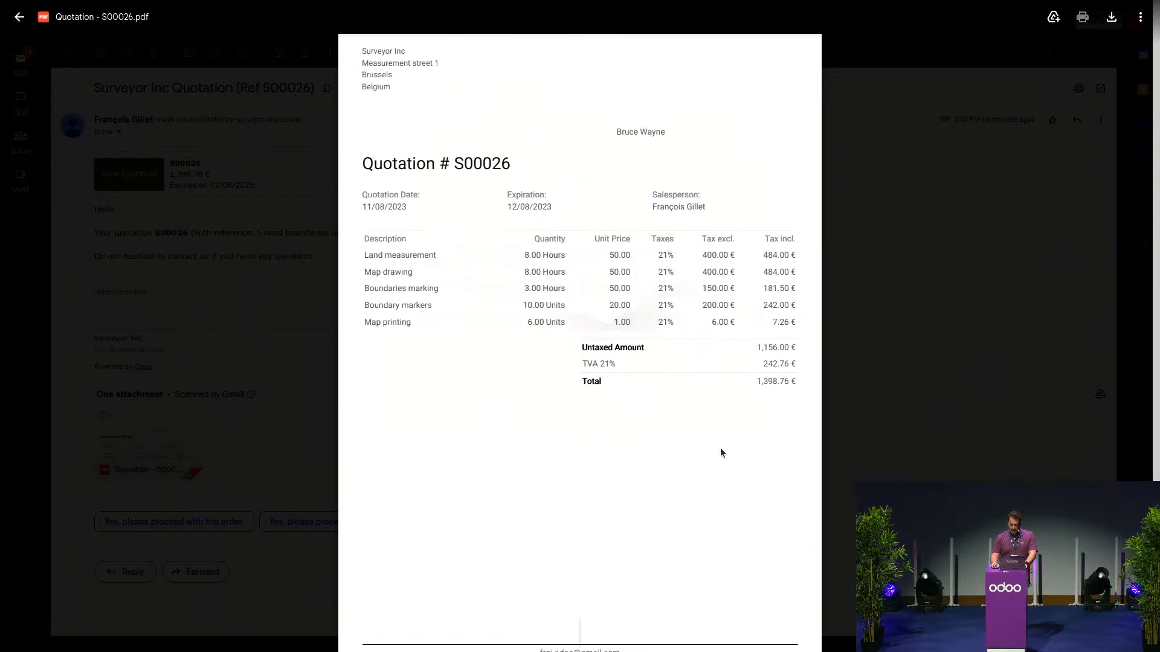
click(19, 17)
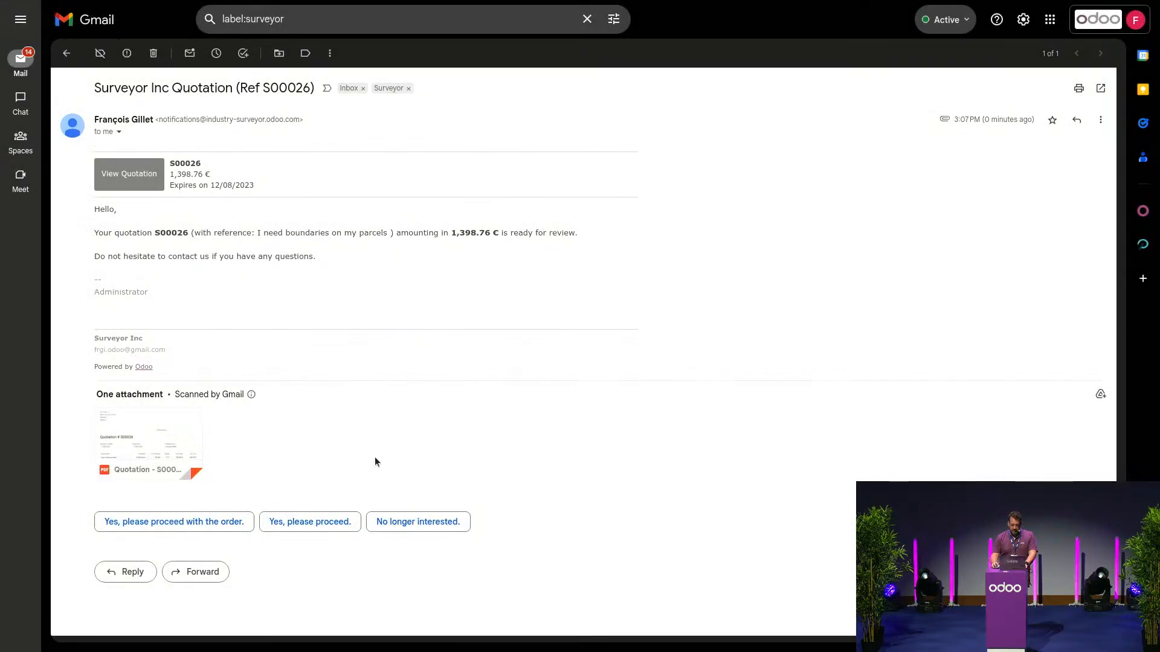
- Reply 'Yep it looks nice. Let's proceed. Thanks' with the customer's signature, then return to Odoo
click(130, 570)
text(Ye)
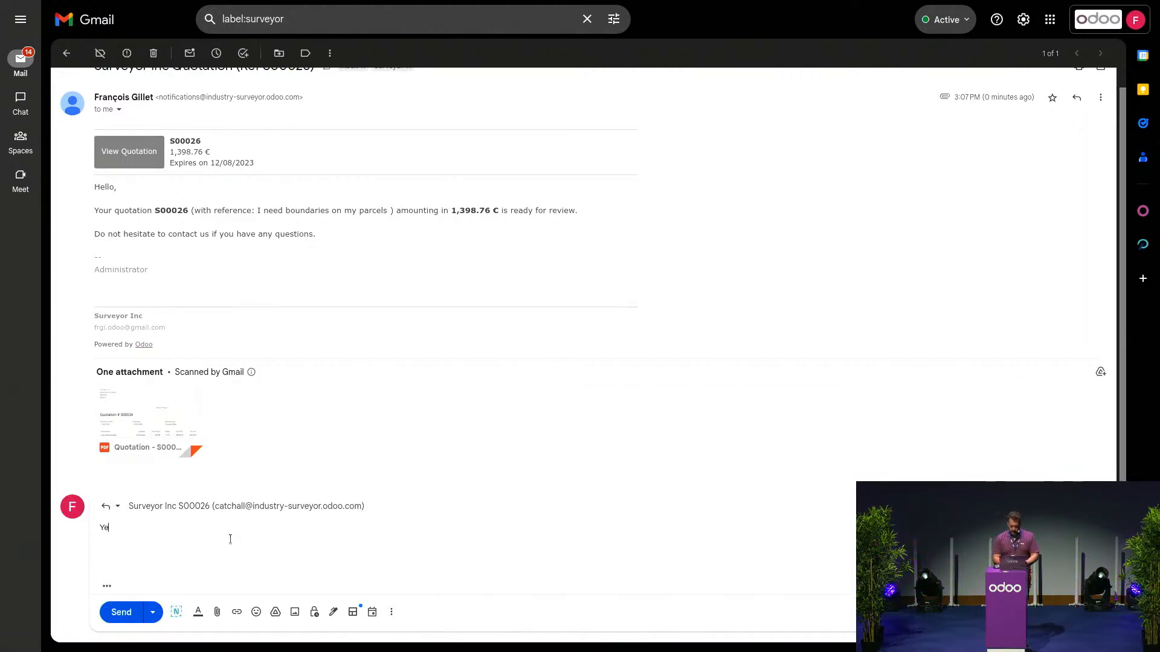
text(p it looks)
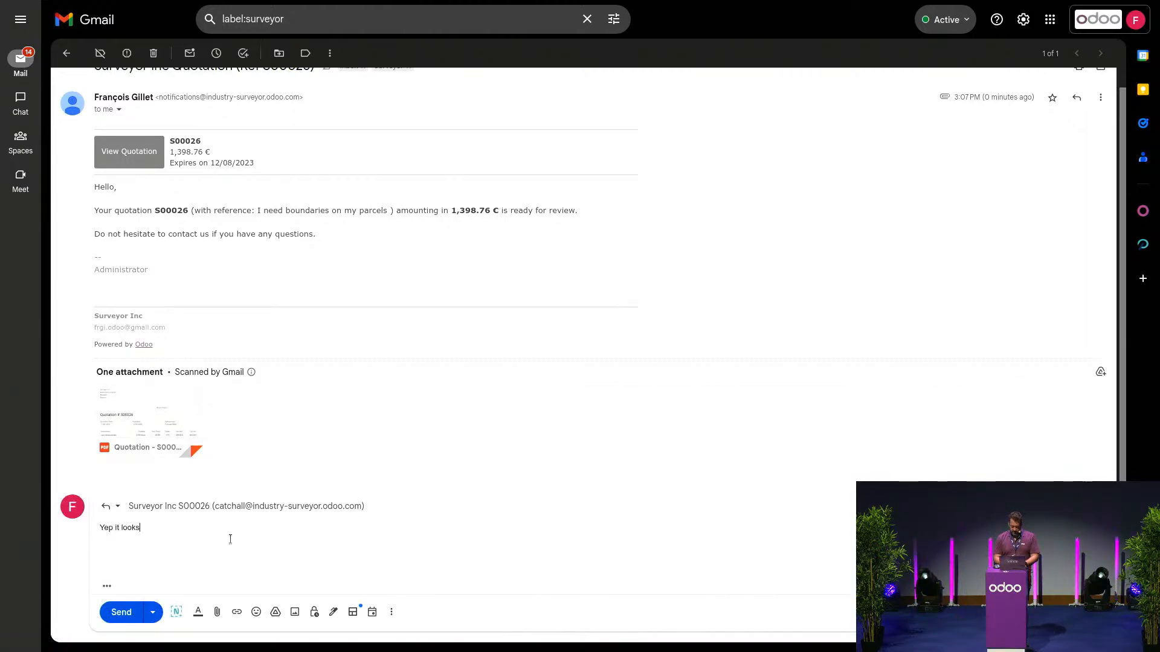
text( nice. Let's )
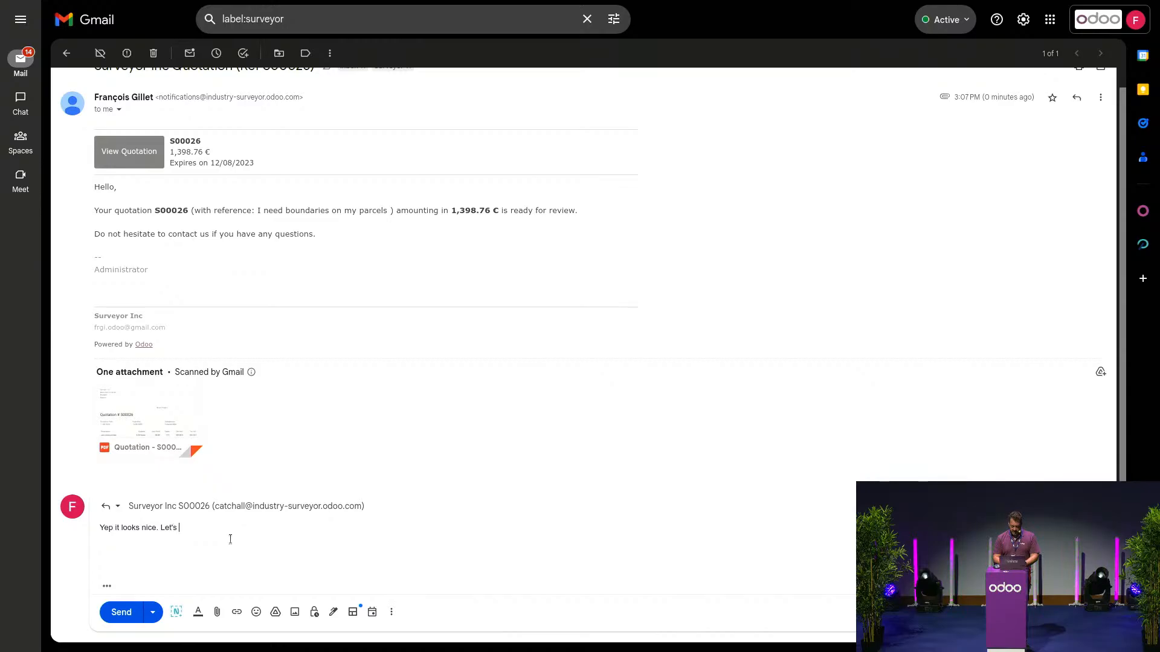
text(proceed. )
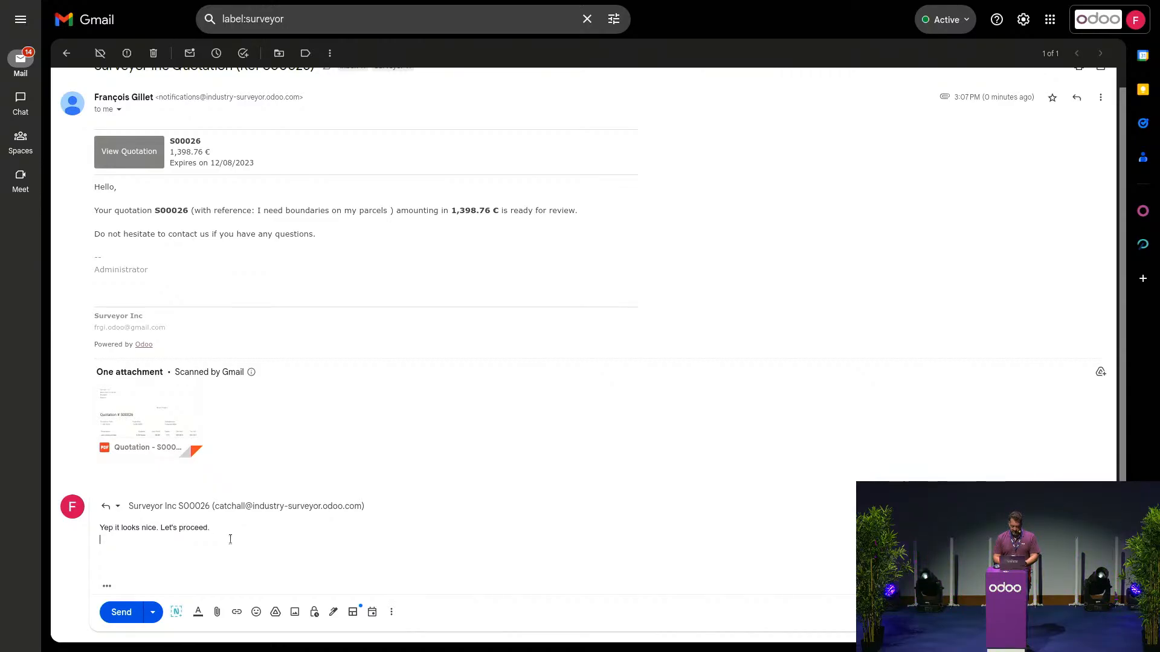
text(Thanks)
key(Return)
key(Return)
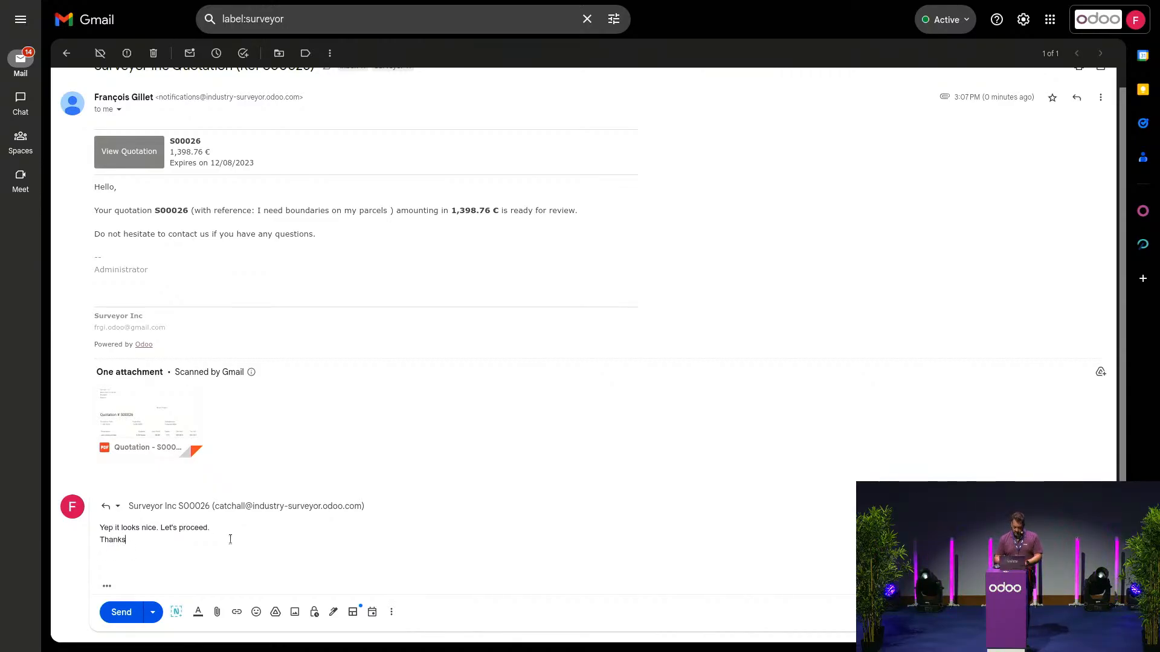
text(Bruce)
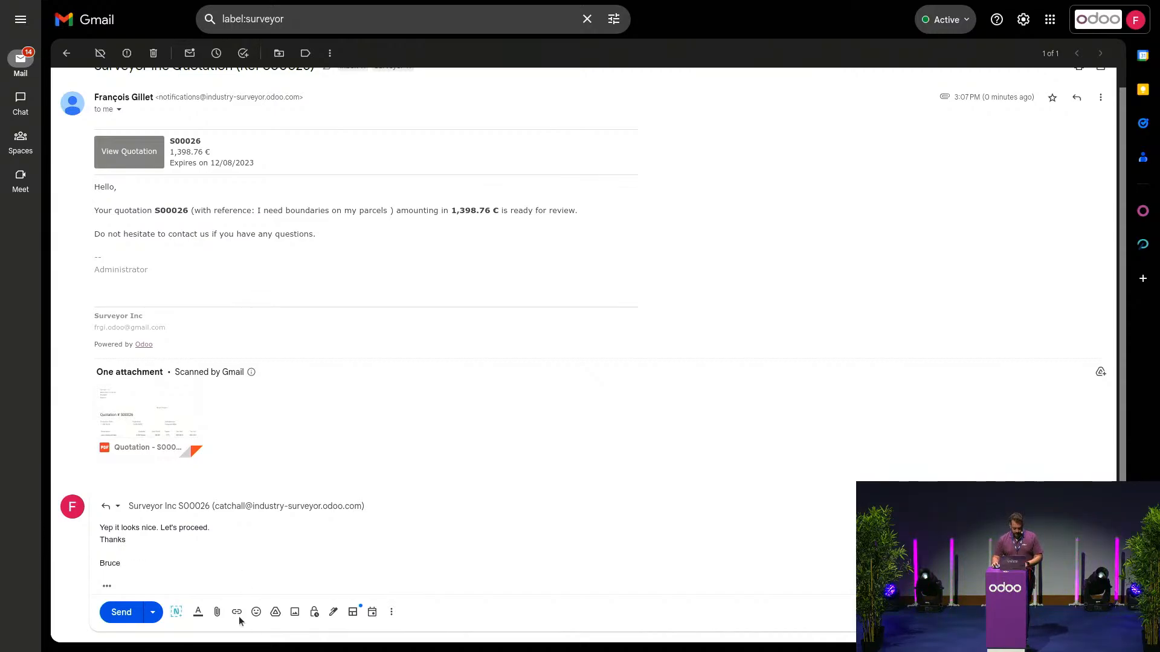
click(121, 613)
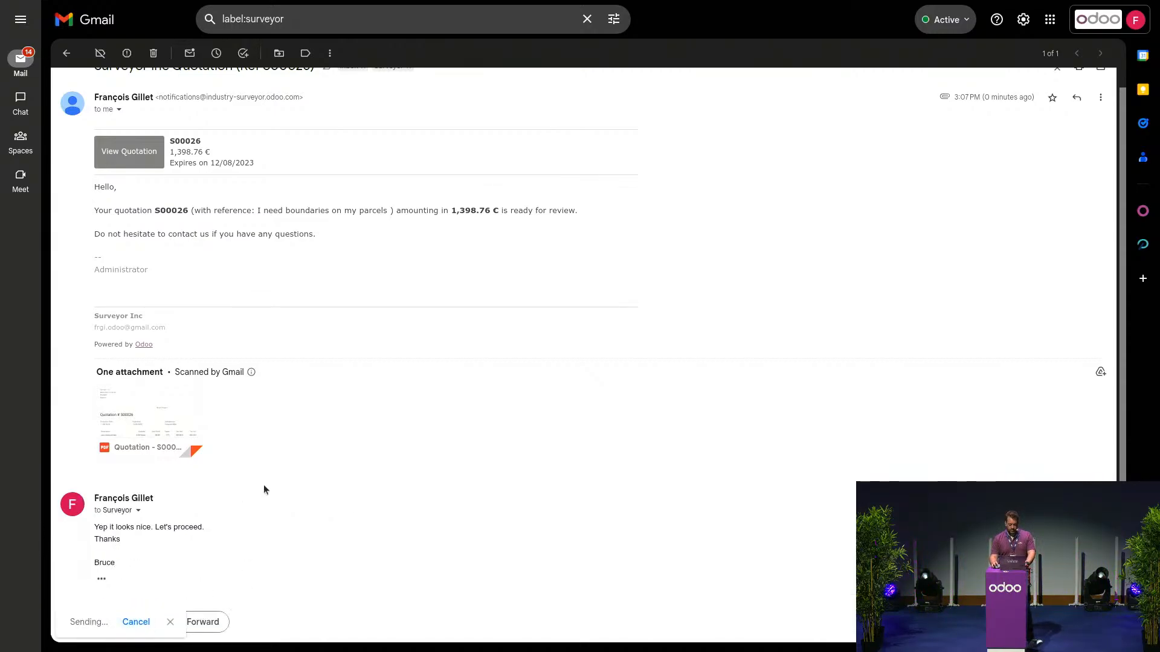
key(ctrl+alt+Left)
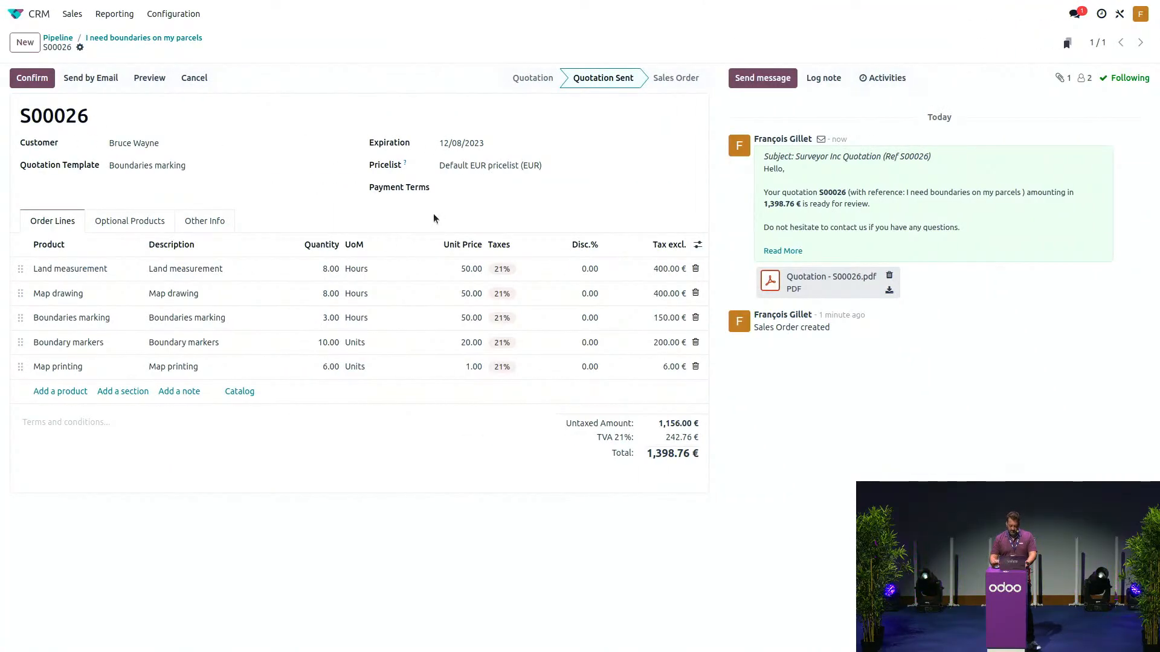
- Reload quotation S00026 until the customer's reply appears, then confirm it as a sales order
key(F5)
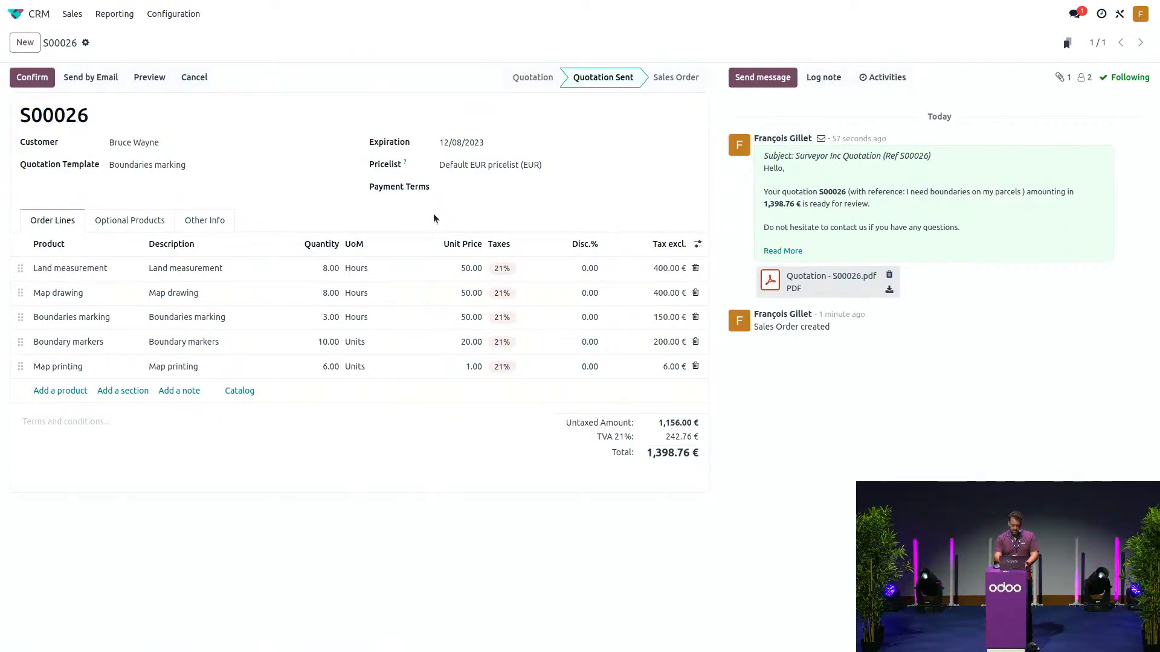
key(F5)
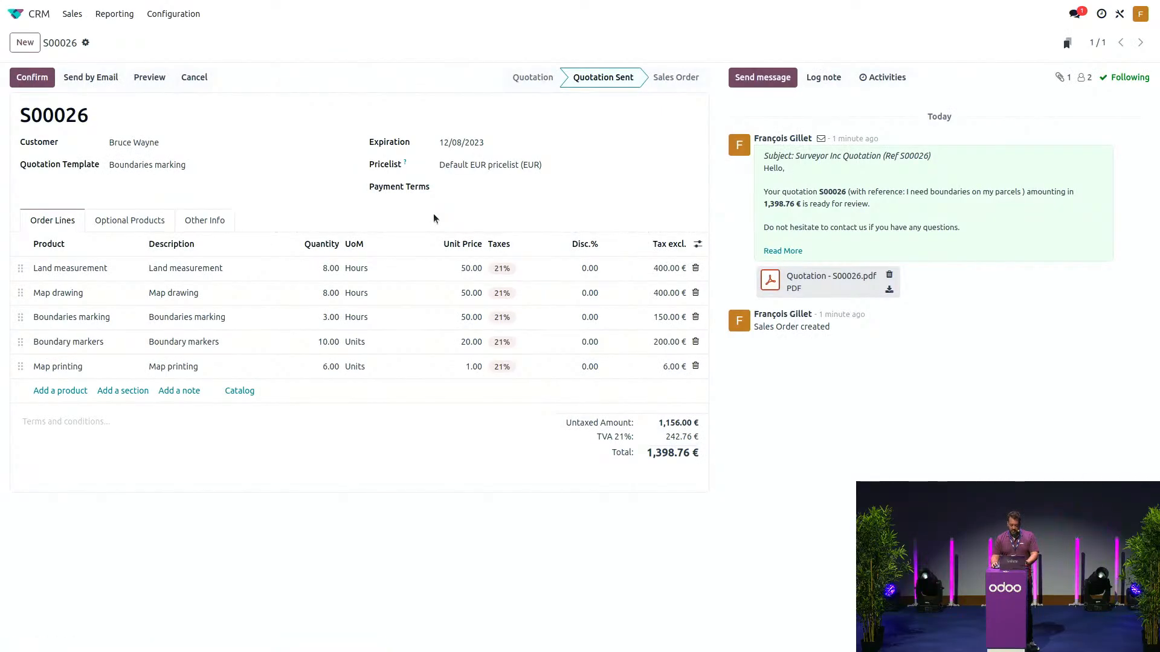
key(F5)
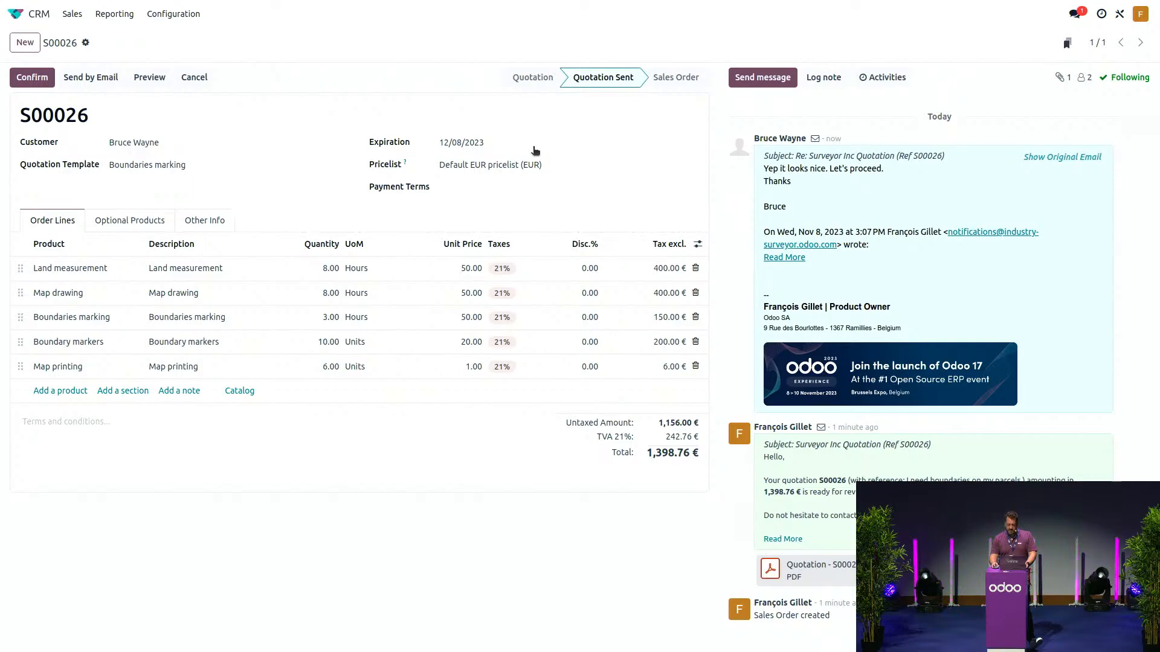
click(34, 78)
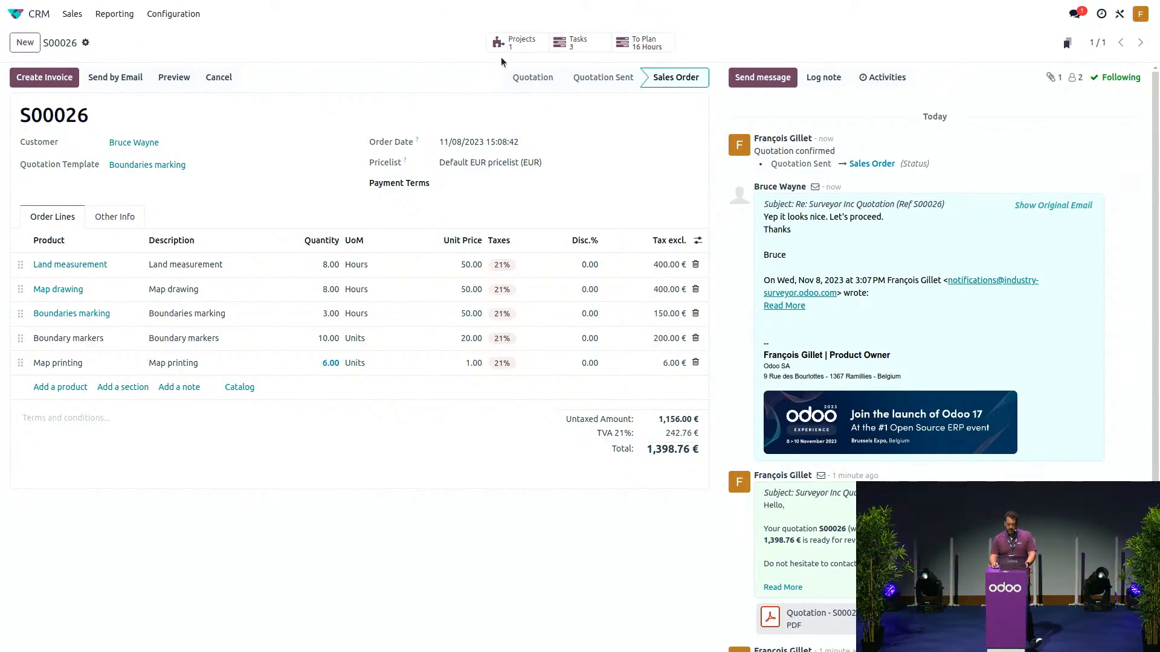
- Review S00026's three tasks (Boundaries marking, Map drawing, Land measurement), then return to the apps menu
click(573, 43)
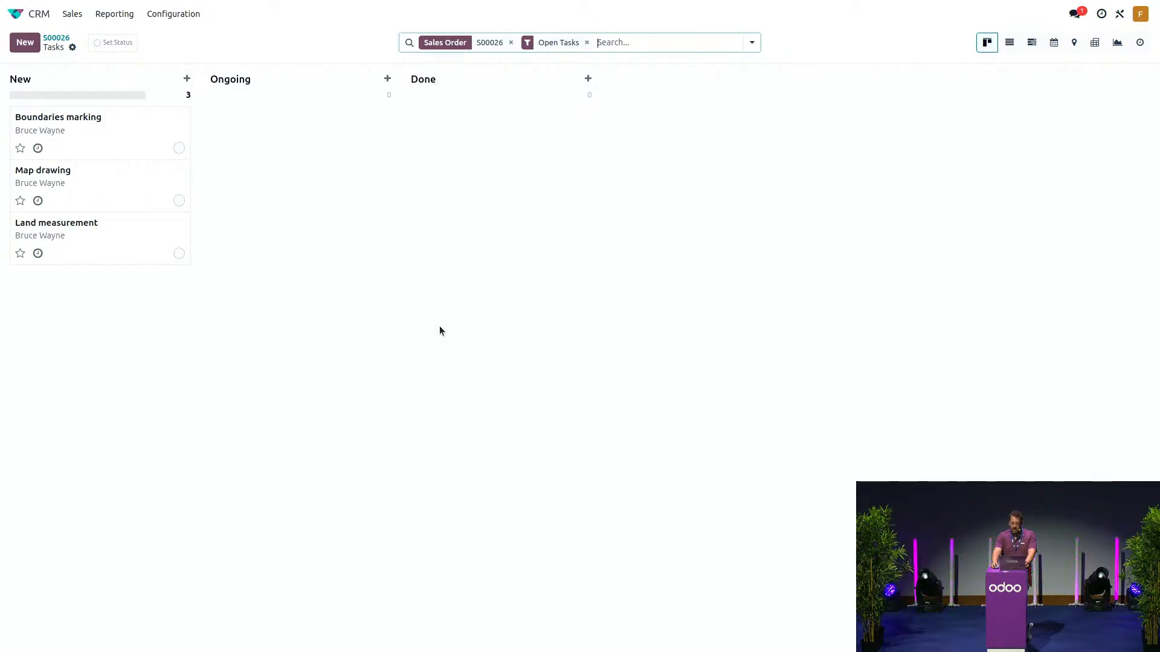
click(16, 13)
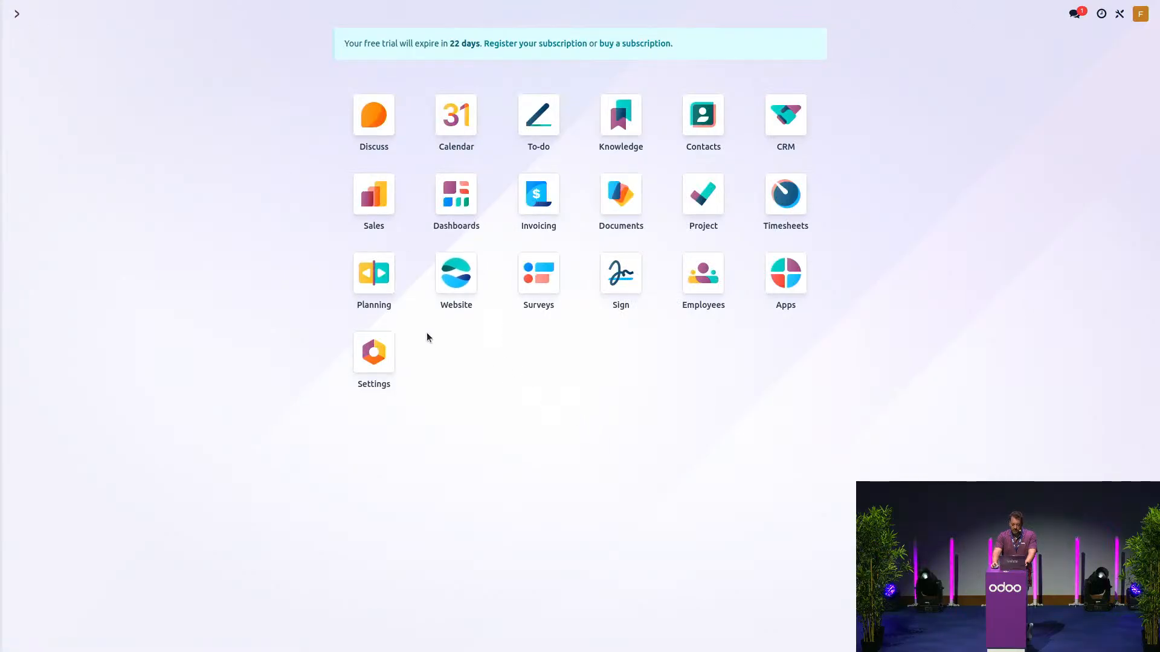
- In Planning, start a new shift on Thursday 9 November, 08:00 to 17:00
click(370, 284)
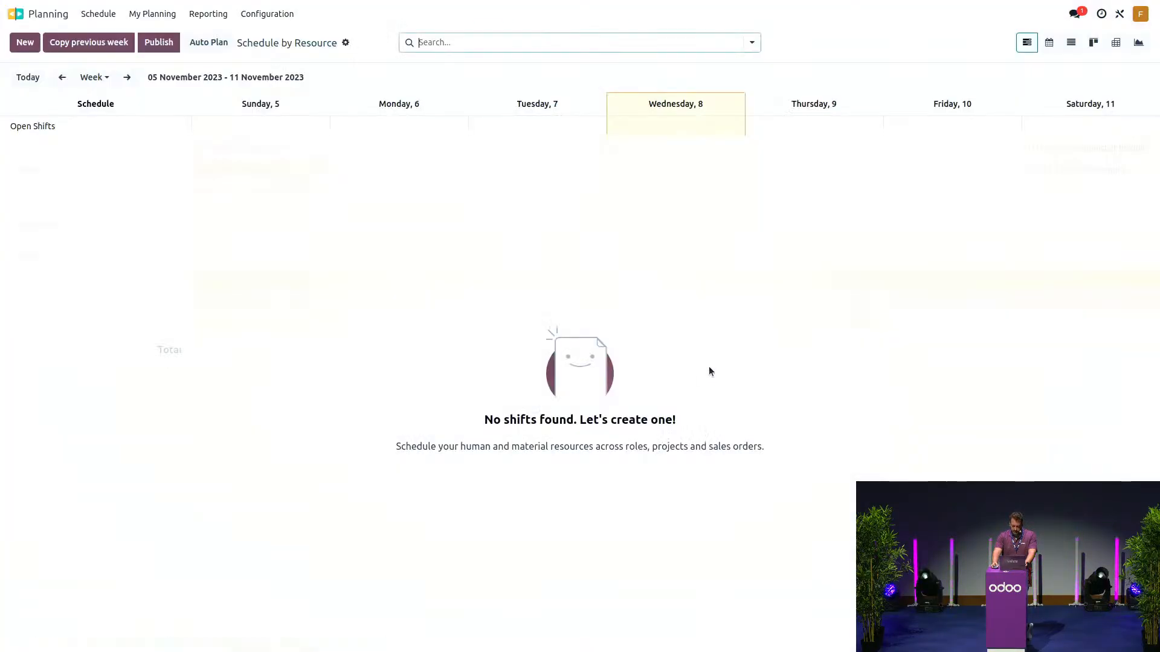
mouse_move(666, 126)
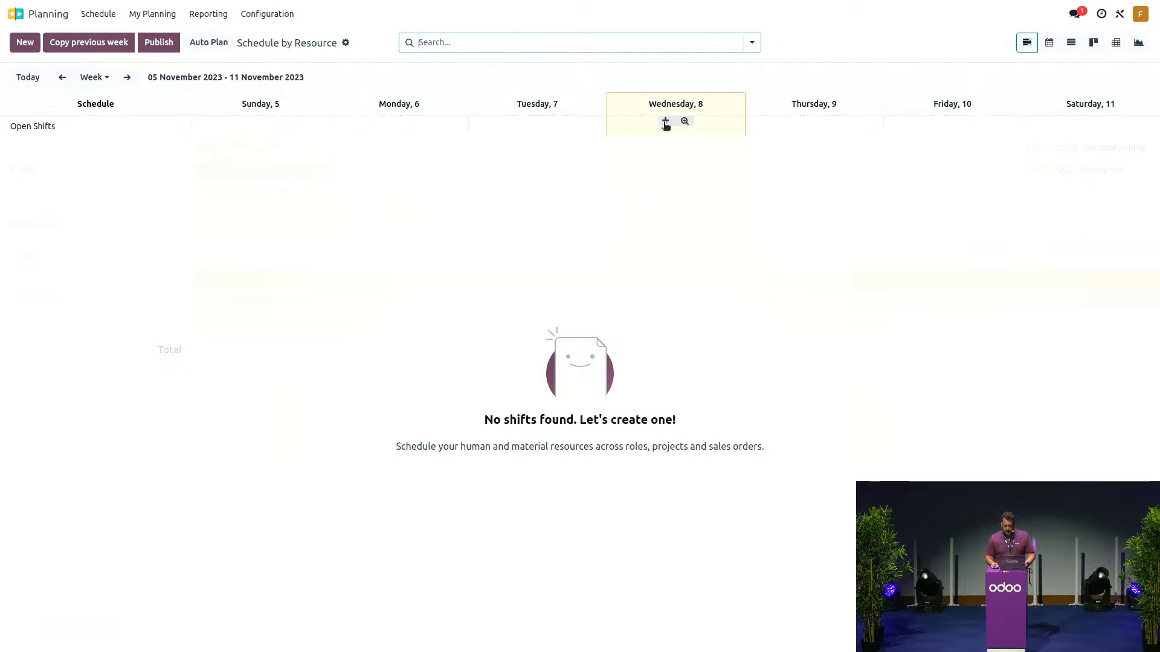
mouse_move(803, 122)
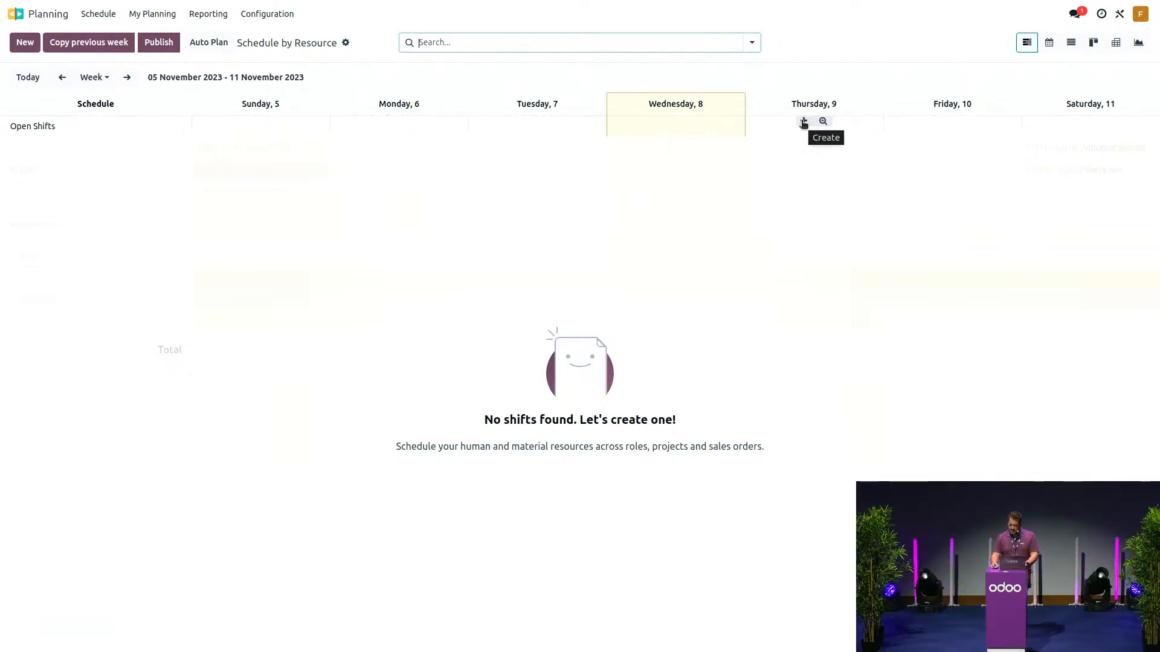
click(803, 122)
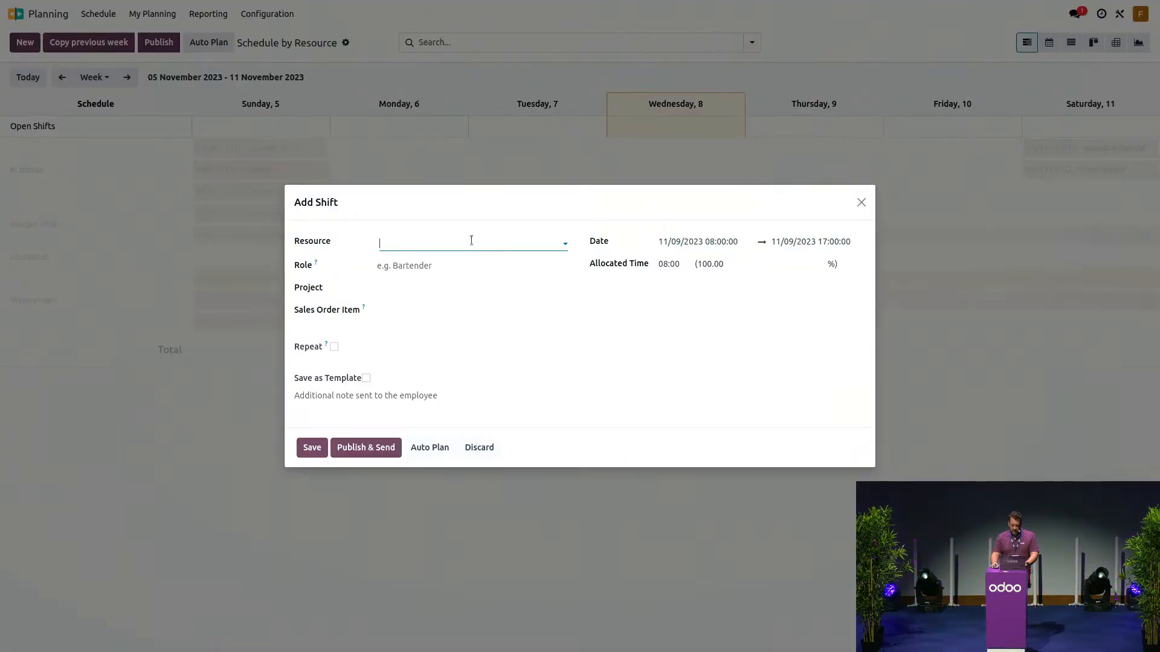
- Assign the Thursday shift to the demo resource, link it to S00026 - Land measurement, and save
click(471, 240)
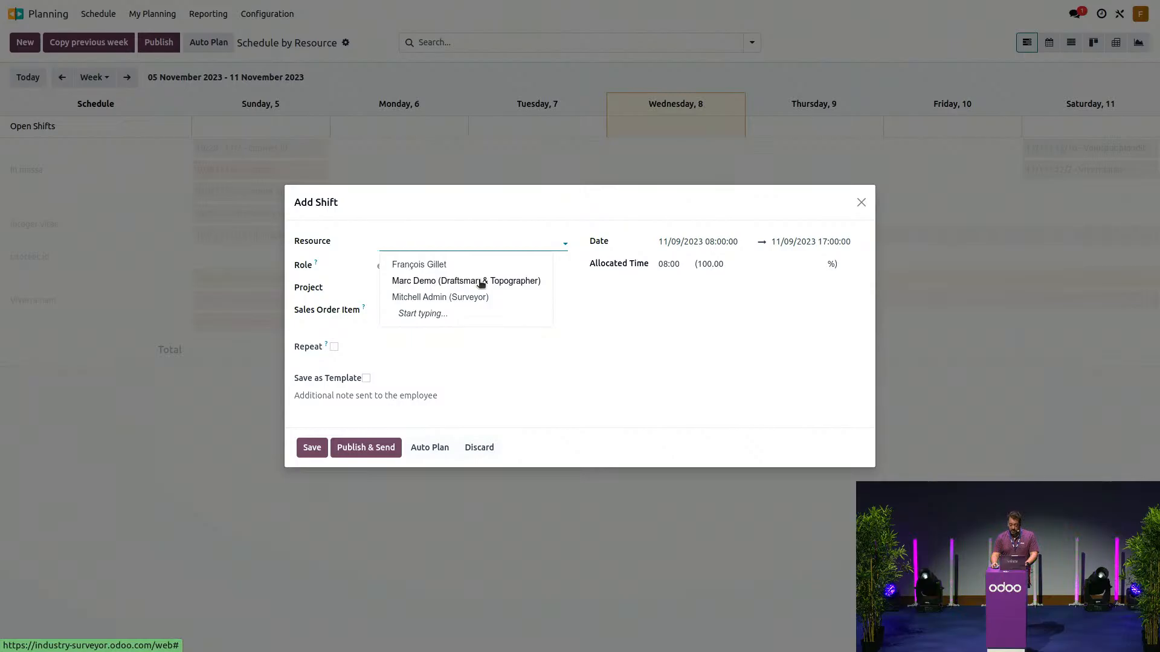
click(482, 281)
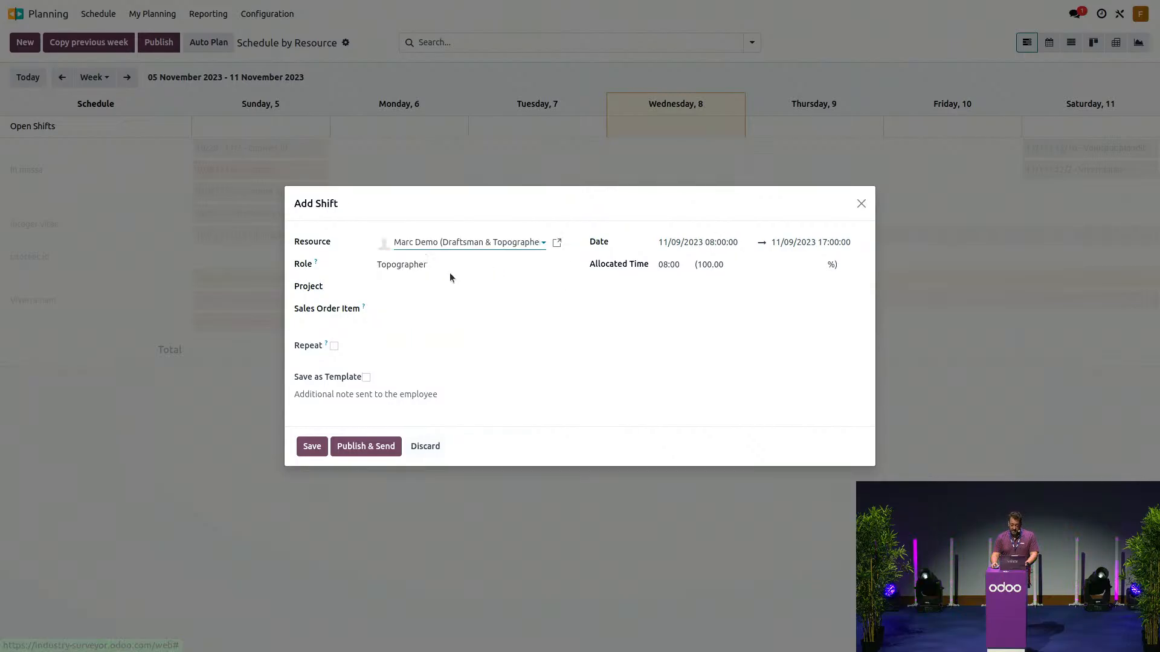
click(411, 306)
click(459, 330)
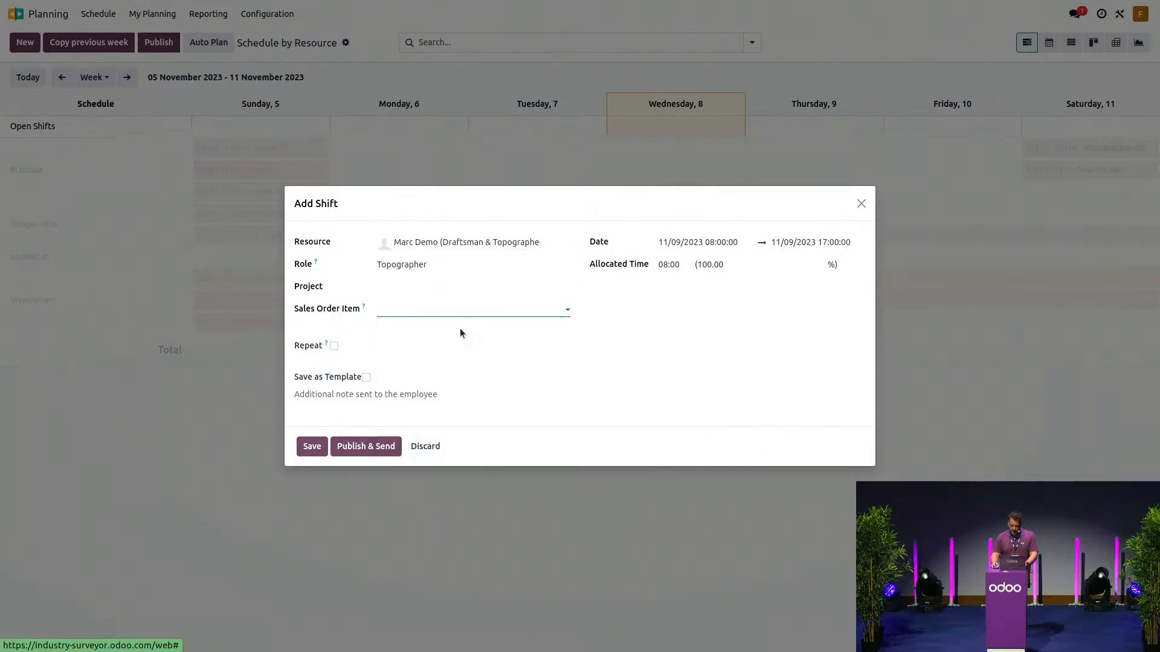
click(313, 456)
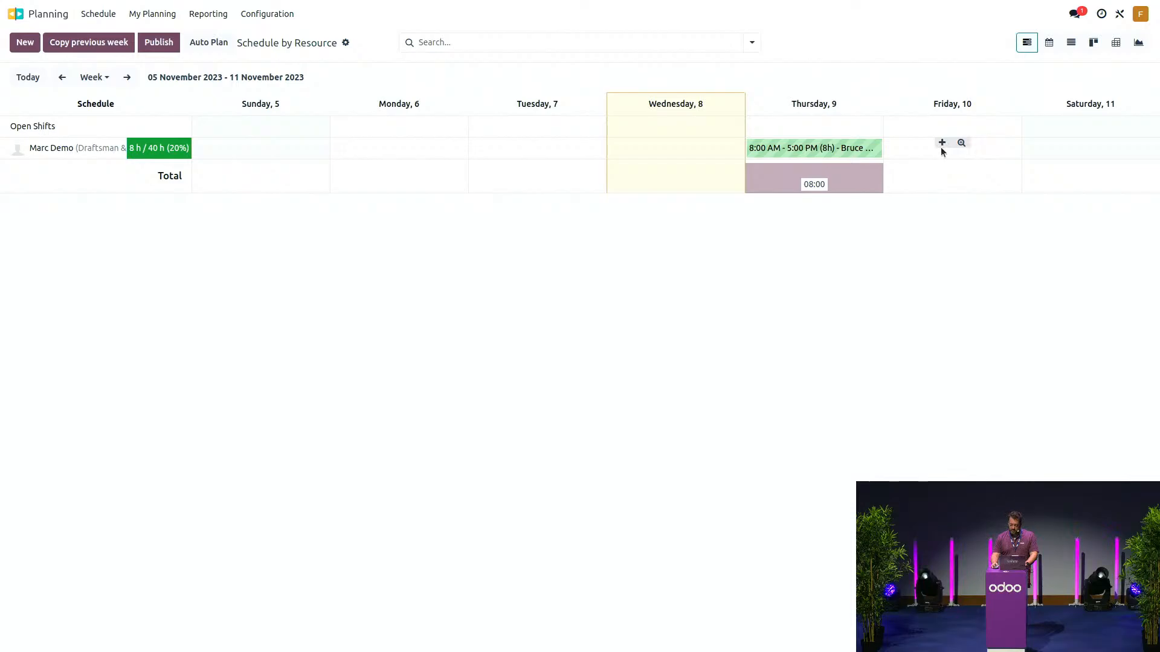
- Add a Friday 10 Draftsman shift on S00026 - Map drawing, then show the next week
click(941, 143)
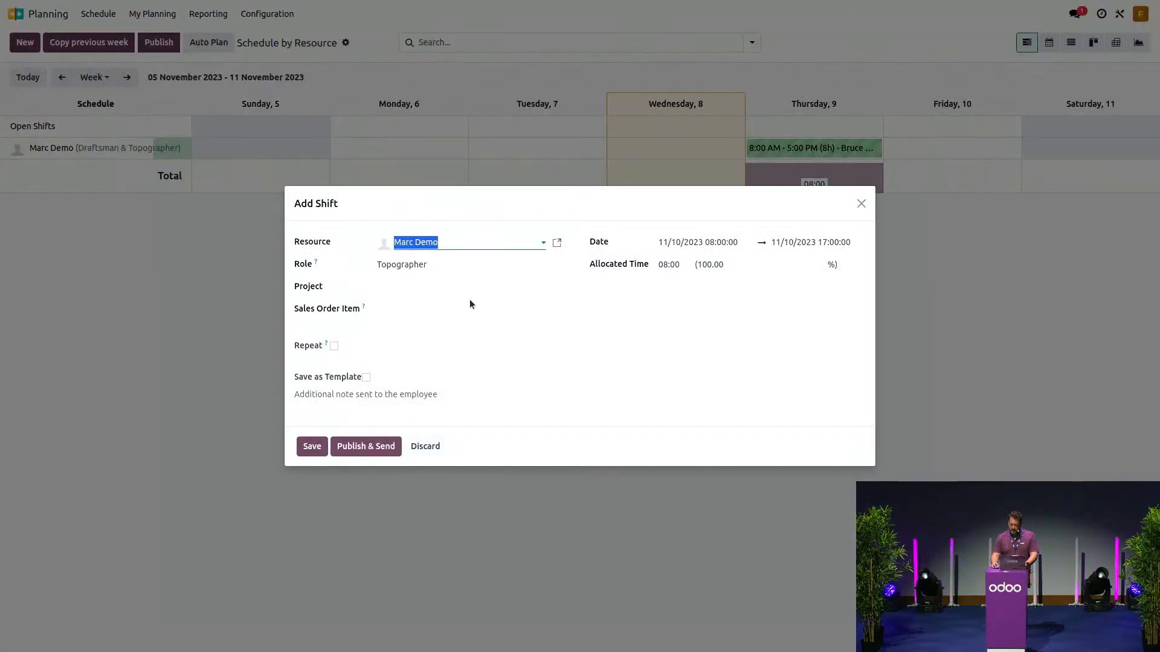
click(448, 264)
click(432, 301)
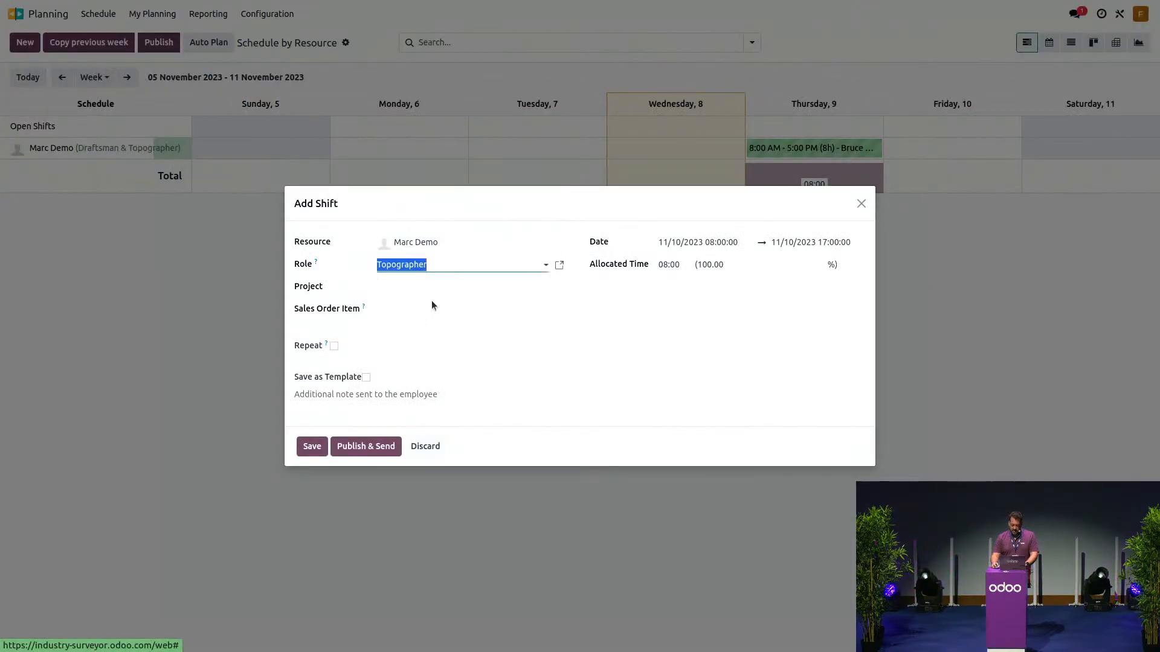
click(432, 308)
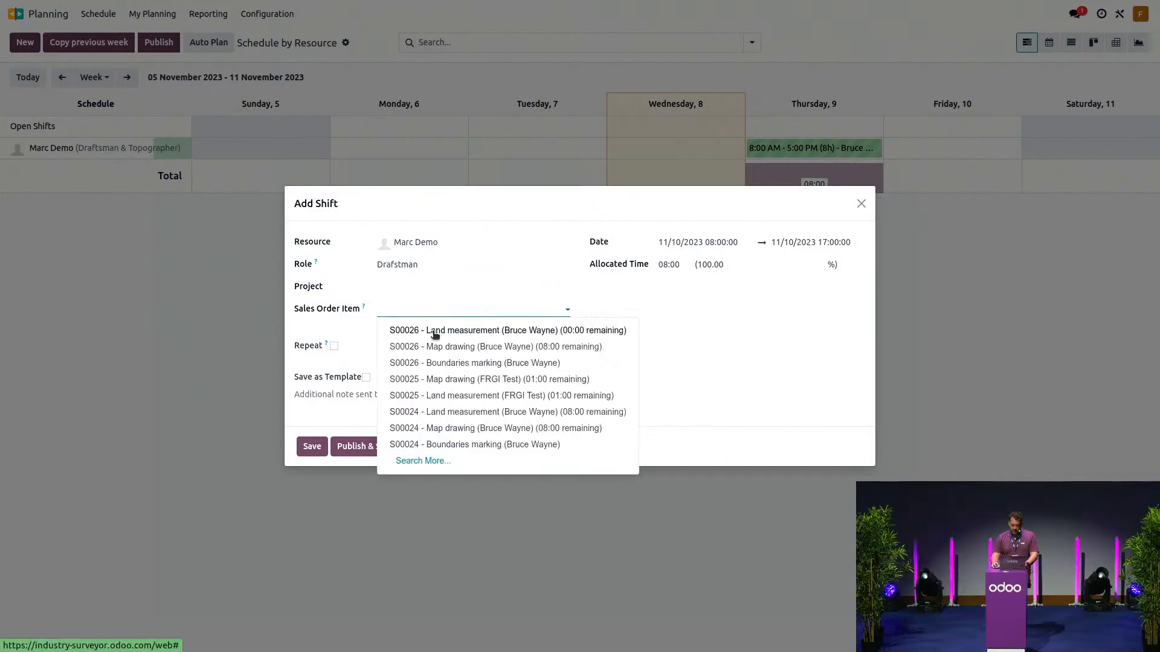
click(436, 346)
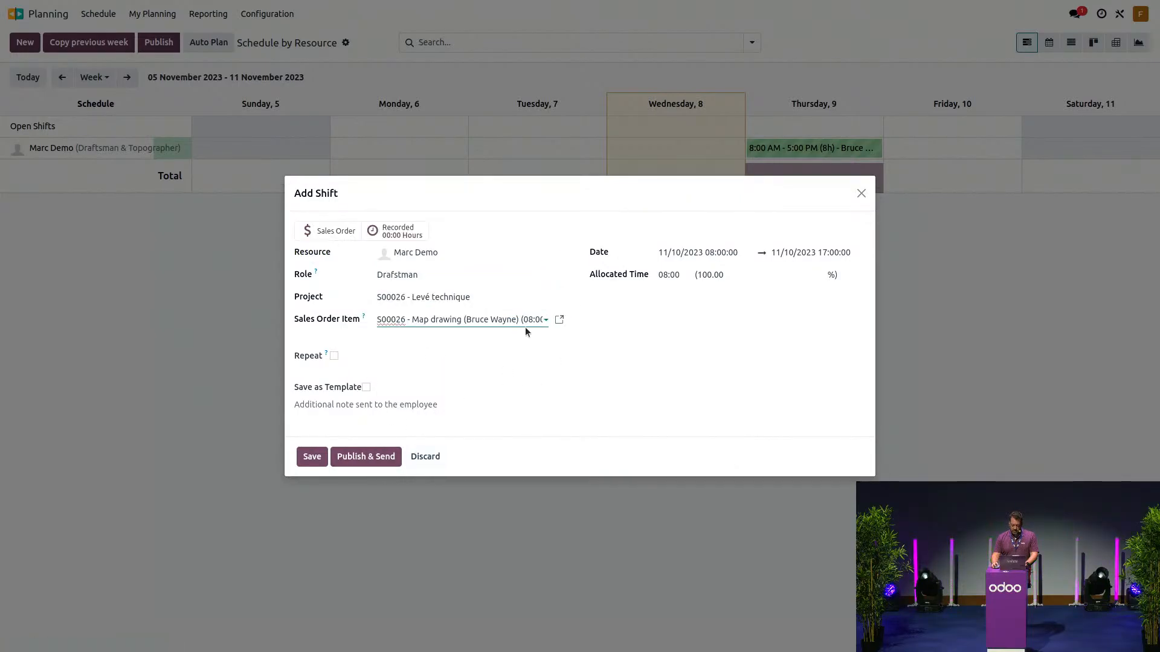
click(507, 320)
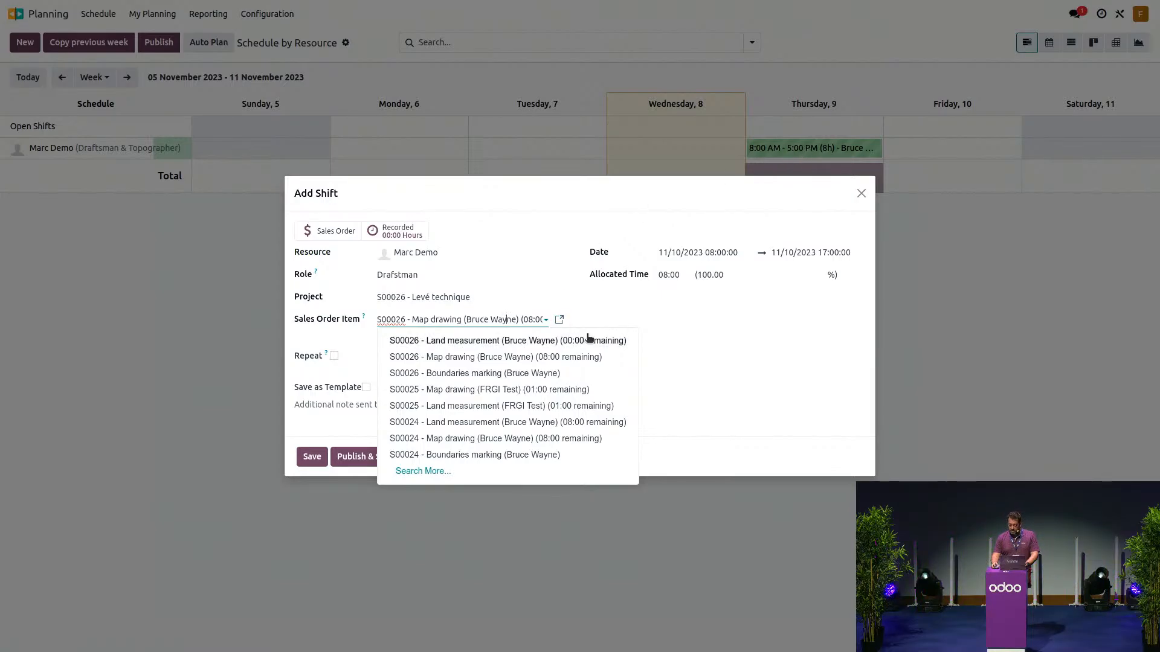
click(333, 416)
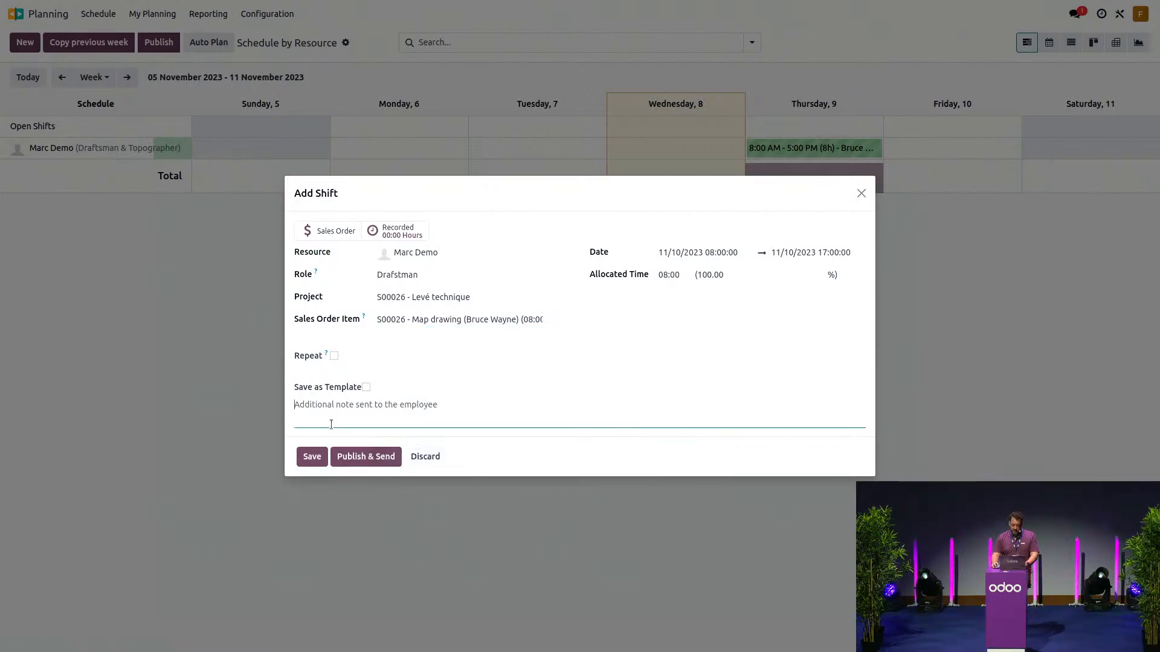
click(312, 458)
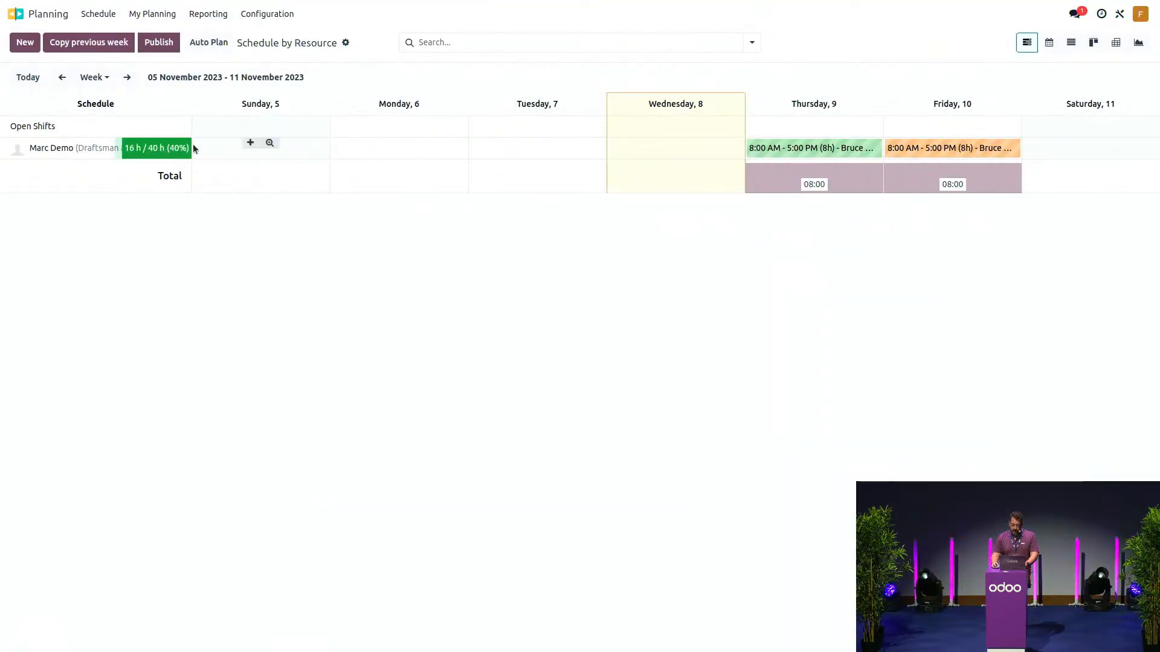
click(133, 84)
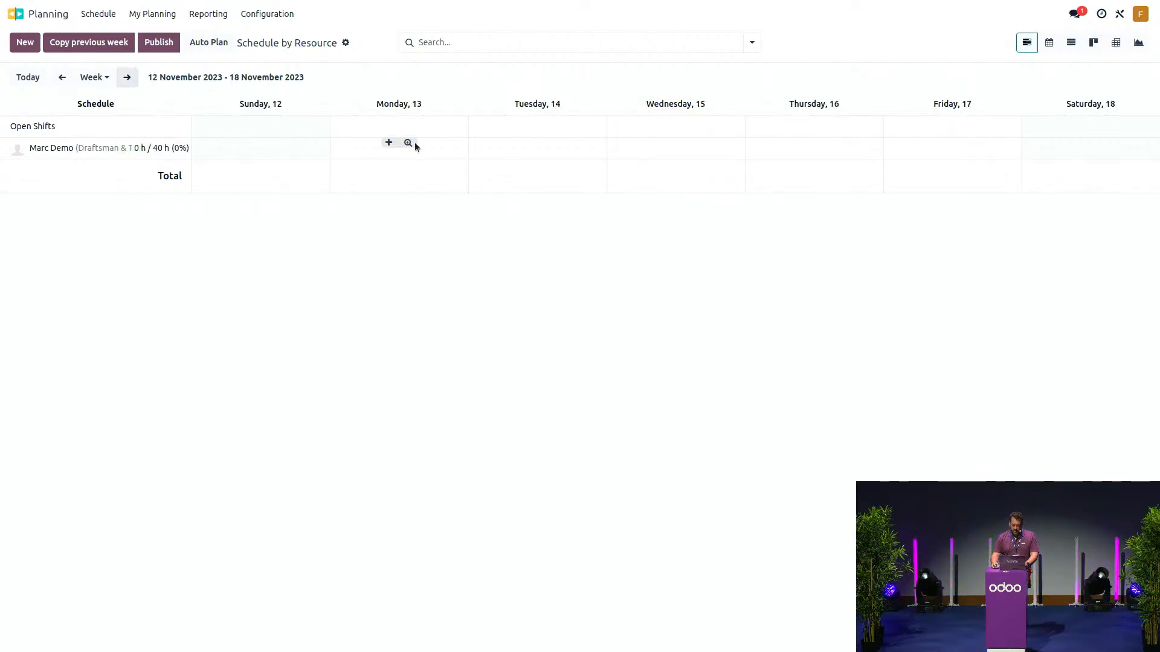
- Add a Monday 13 shift, 8:00–11:00, on S00026 - Boundaries marking, then return home via the previous week
click(389, 143)
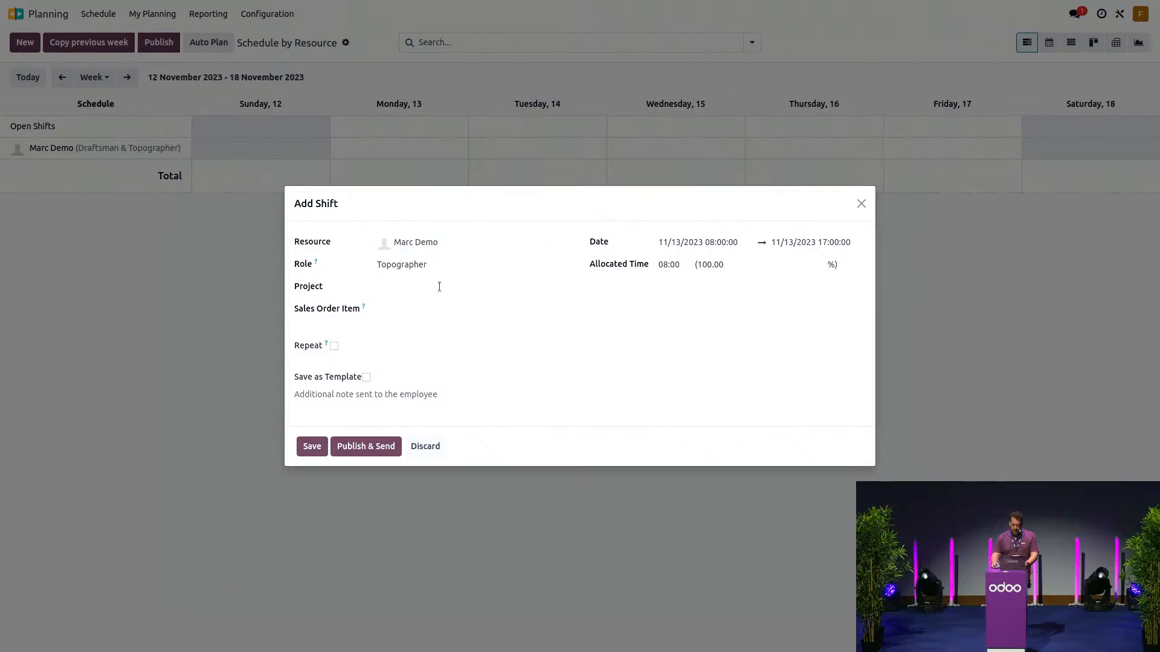
click(435, 308)
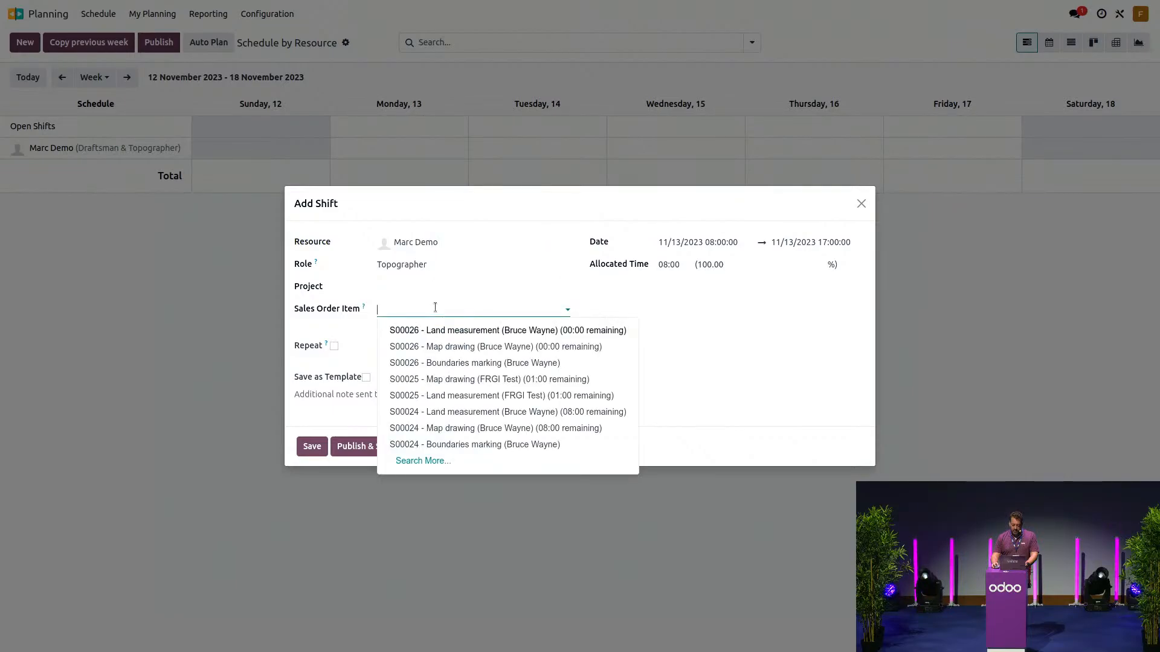
click(477, 364)
click(729, 254)
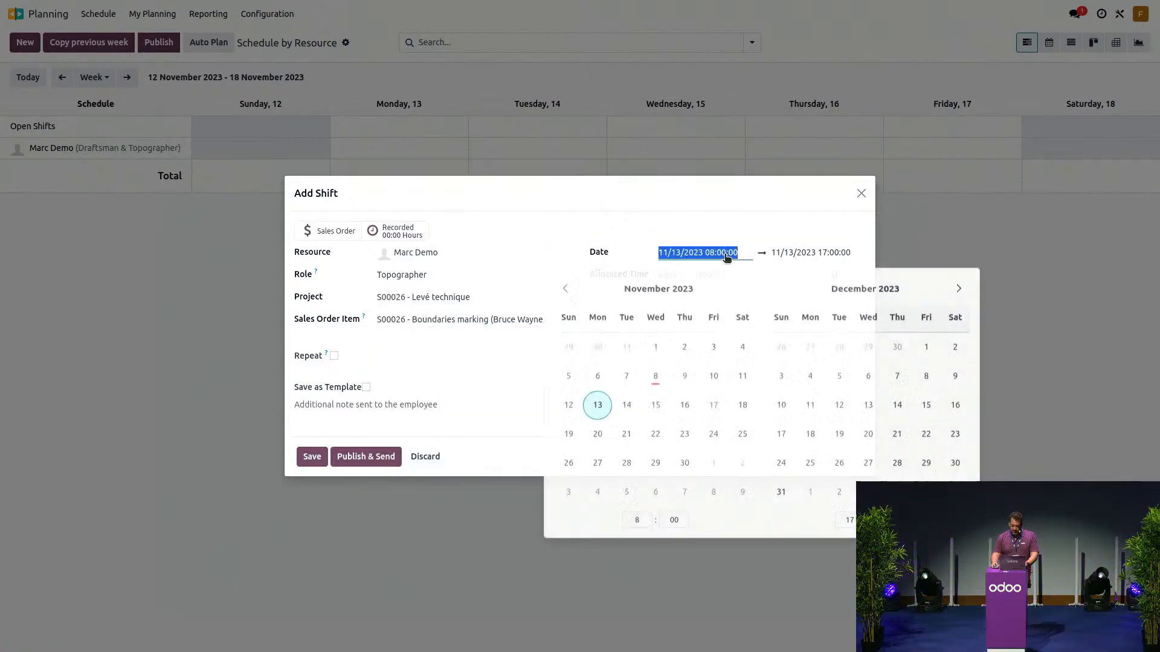
click(846, 518)
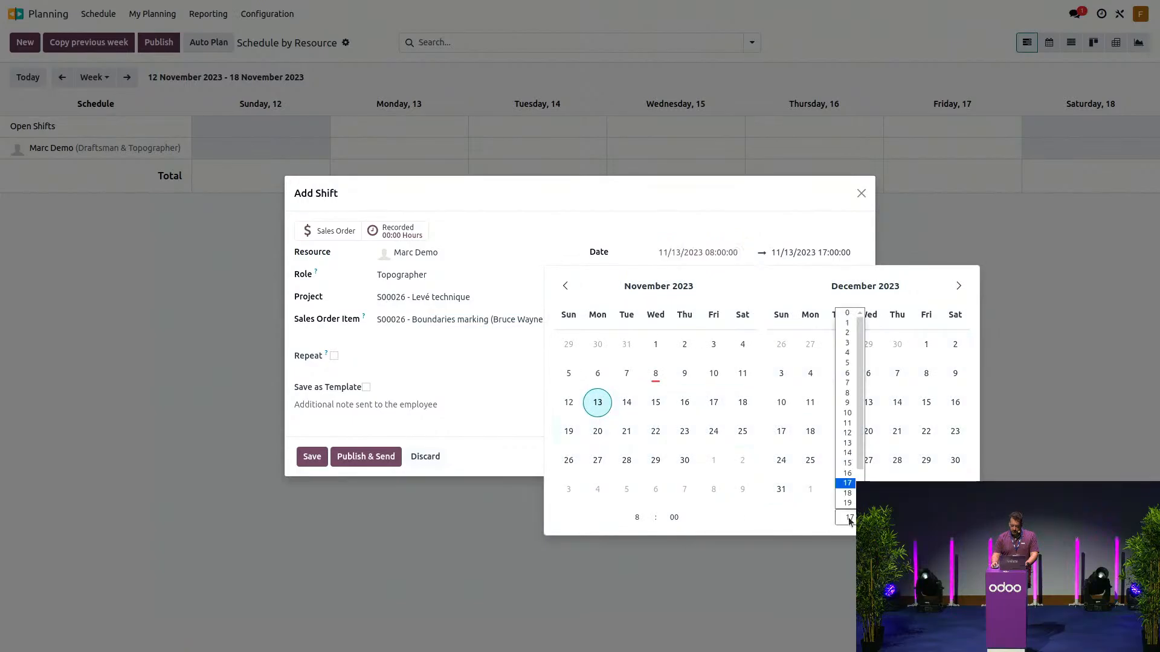
click(847, 424)
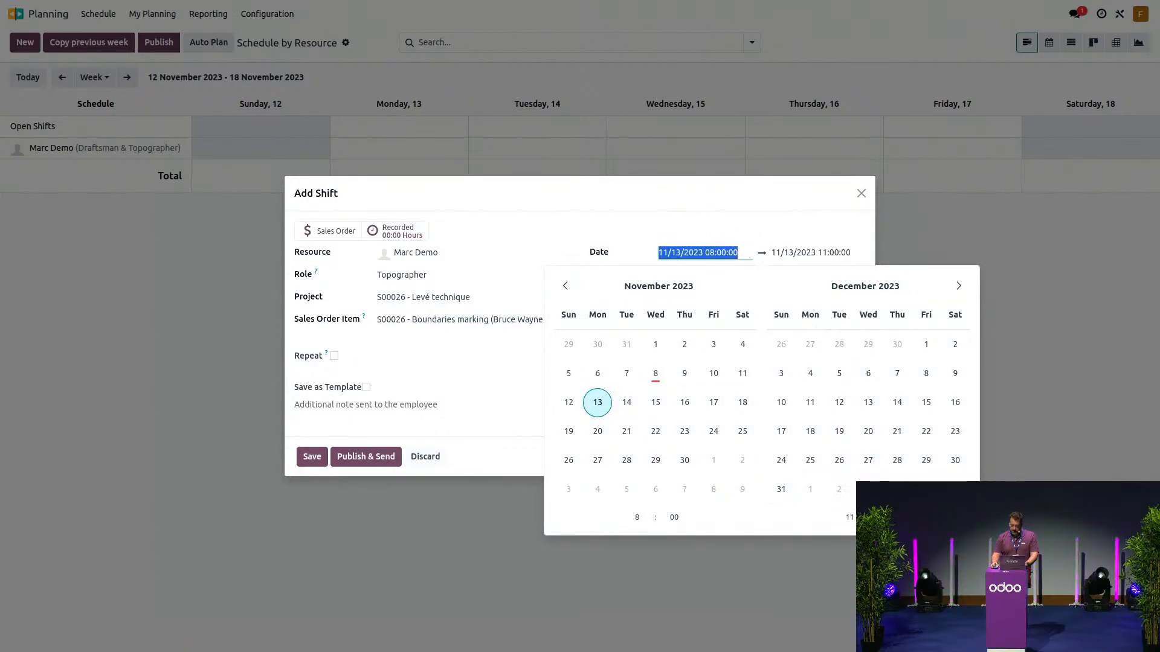
click(900, 568)
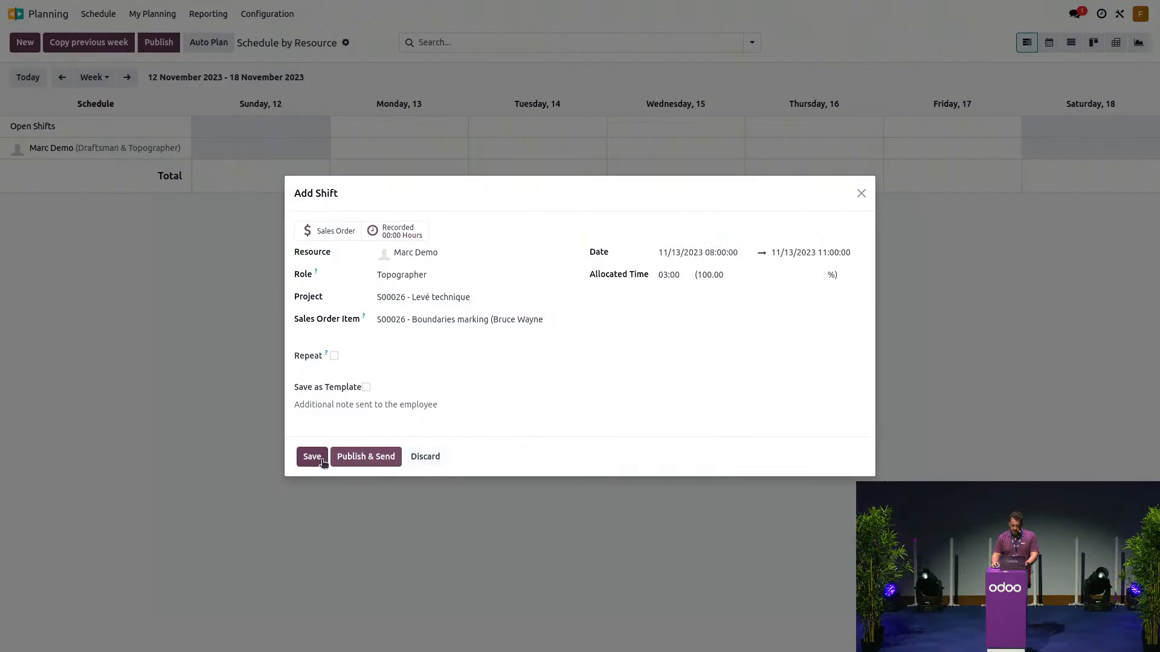
click(312, 456)
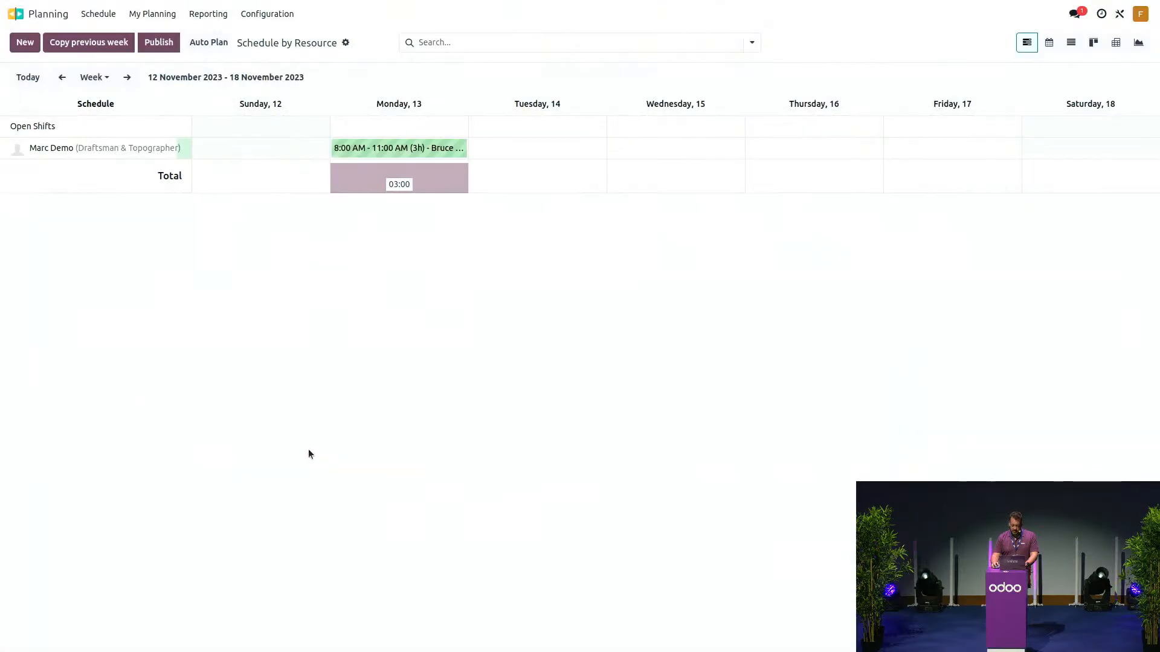
click(62, 77)
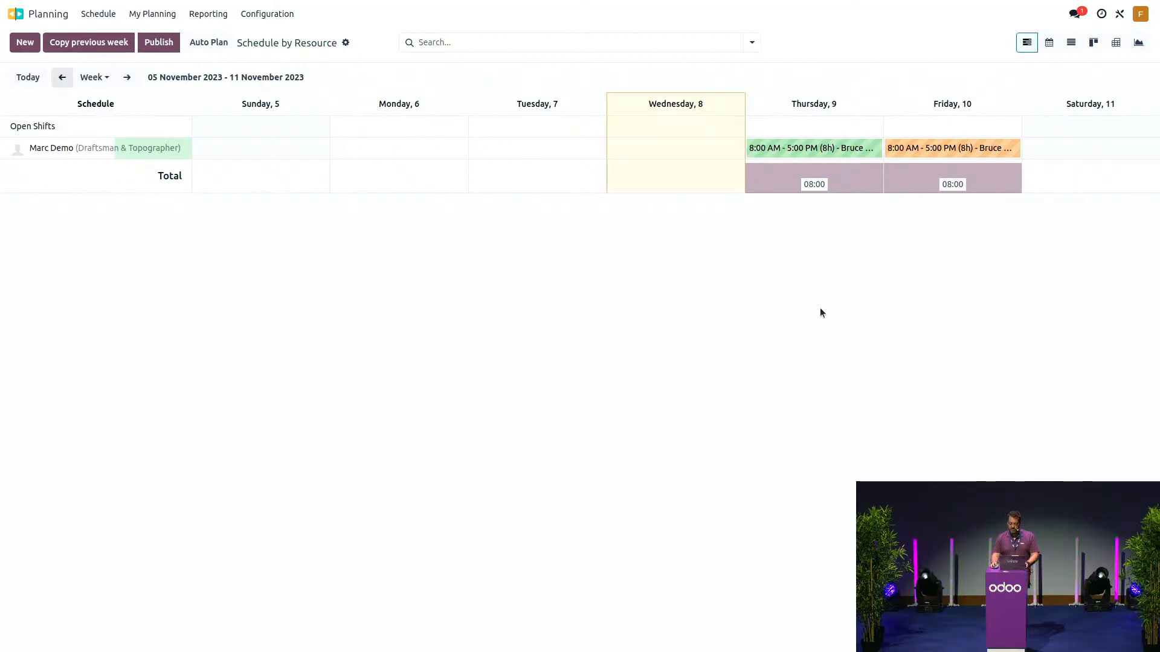
click(39, 15)
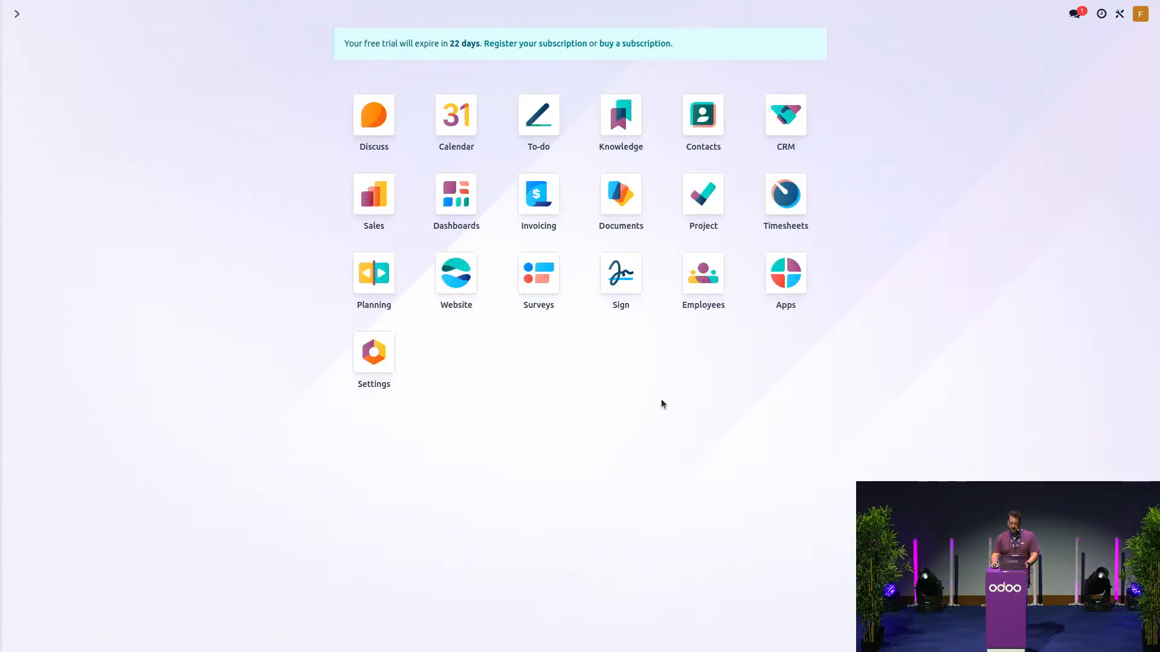
- Rename the 'S00026 - Levé technique' Documents workspace to 'S00026 - ' followed by the customer's name
click(607, 198)
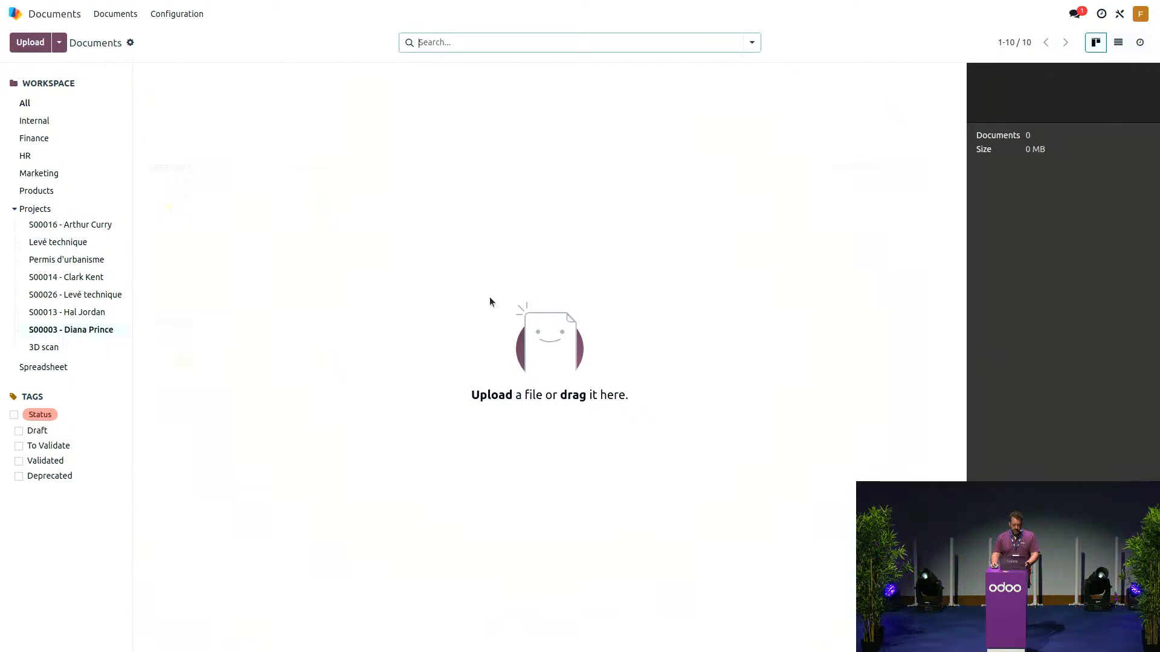
click(86, 295)
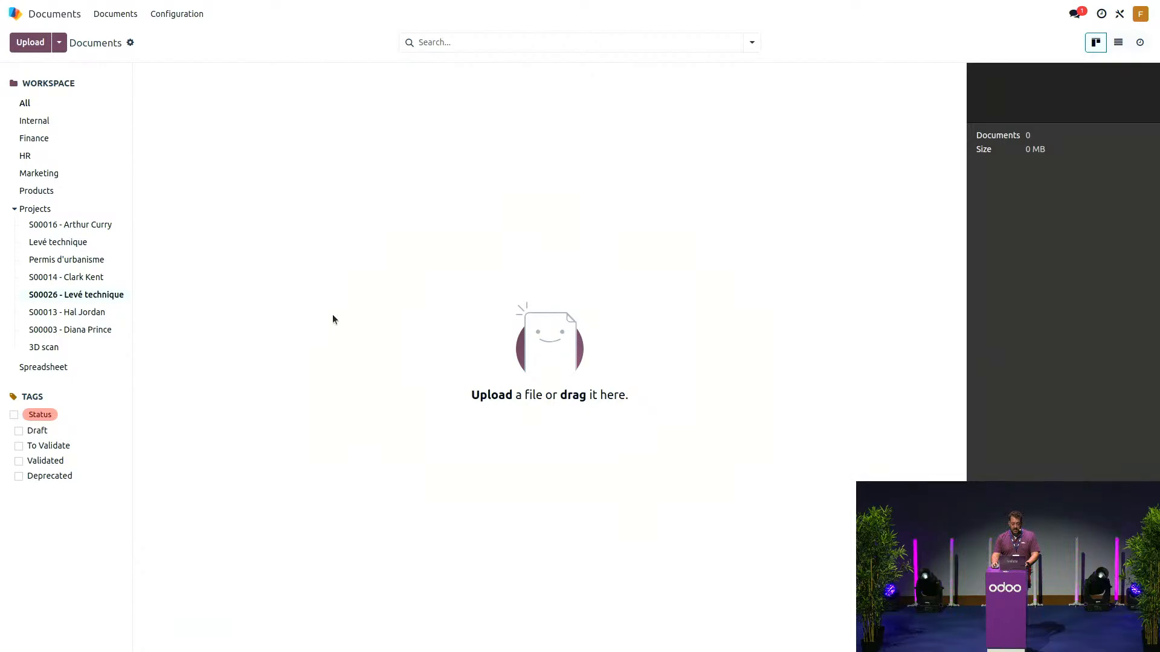
click(121, 297)
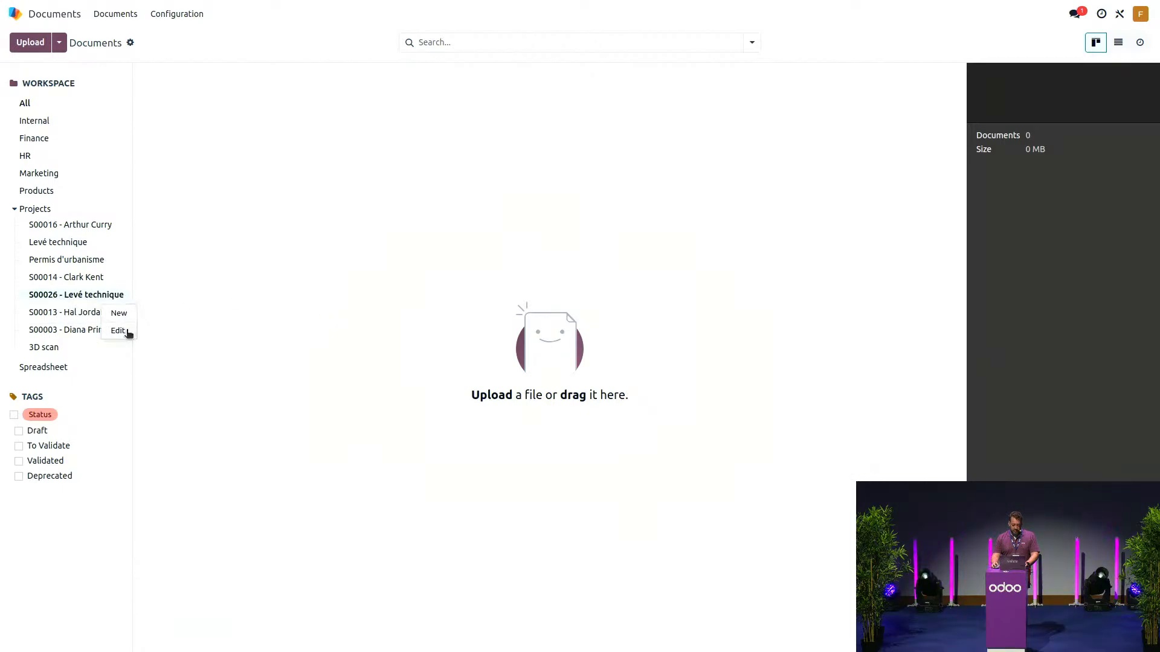
click(127, 330)
click(412, 240)
key(ctrl+Left)
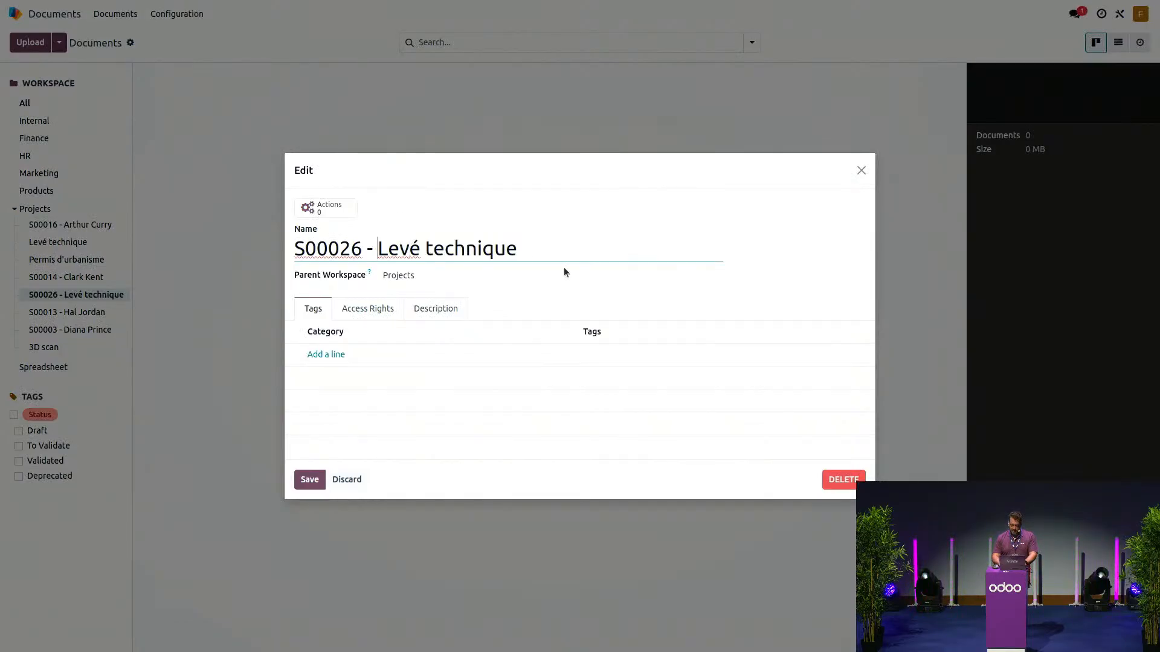
key(ctrl+shift+Right)
key(ctrl+shift+Right)
text(Brue)
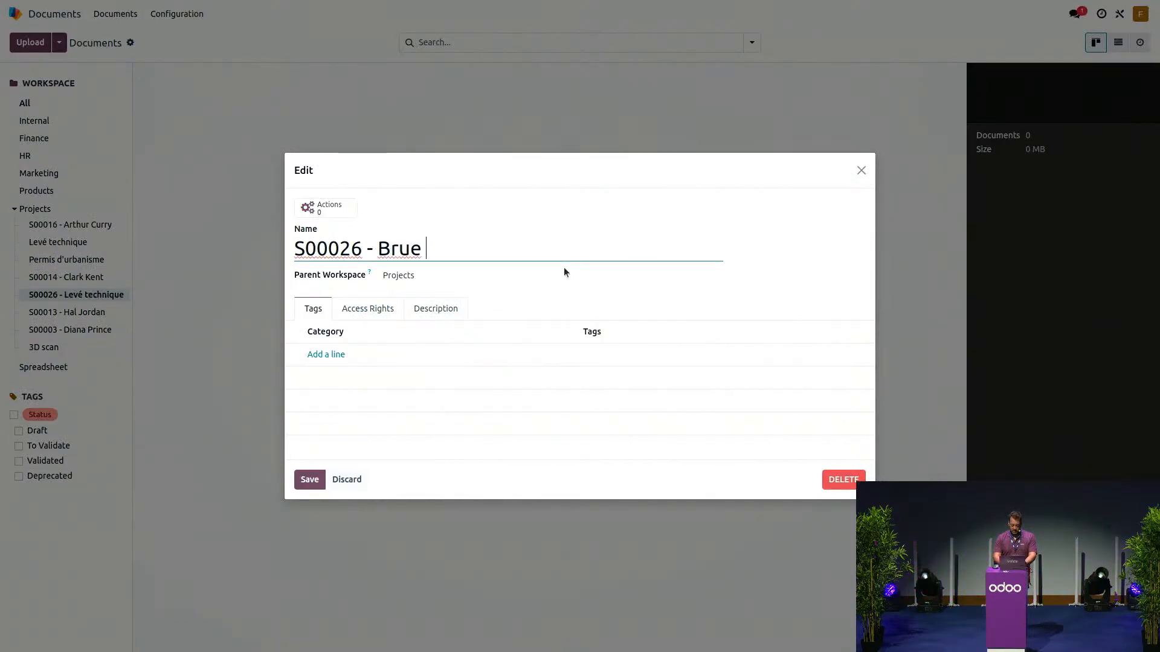
key(BackSpace)
key(BackSpace)
text(ce Wayne)
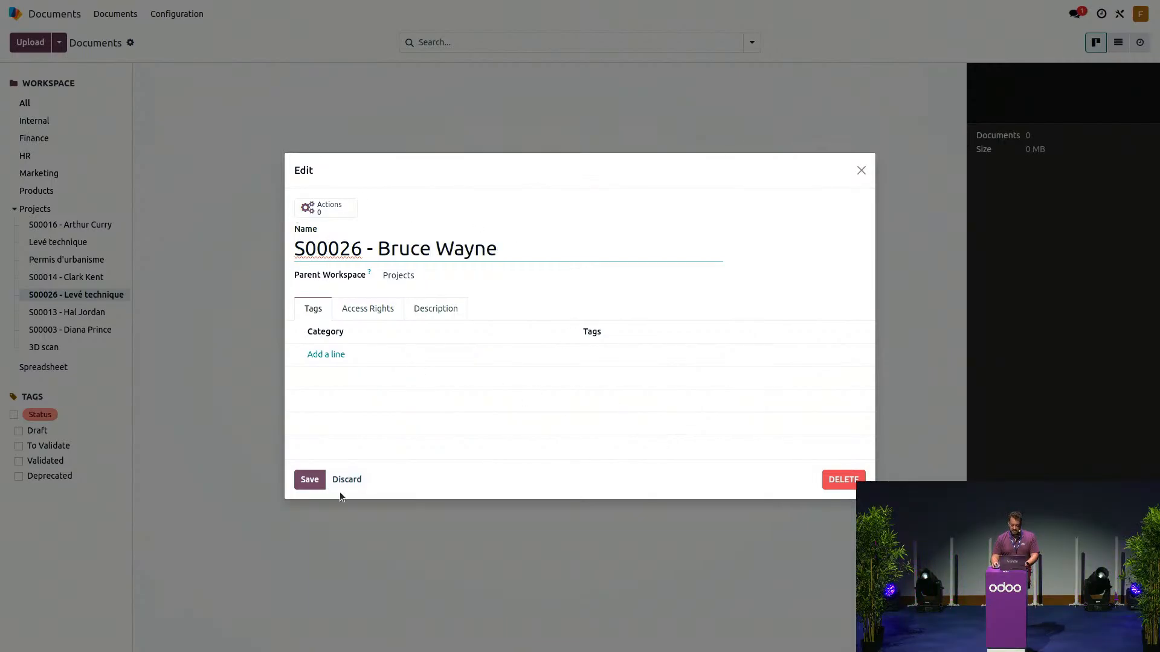
click(307, 484)
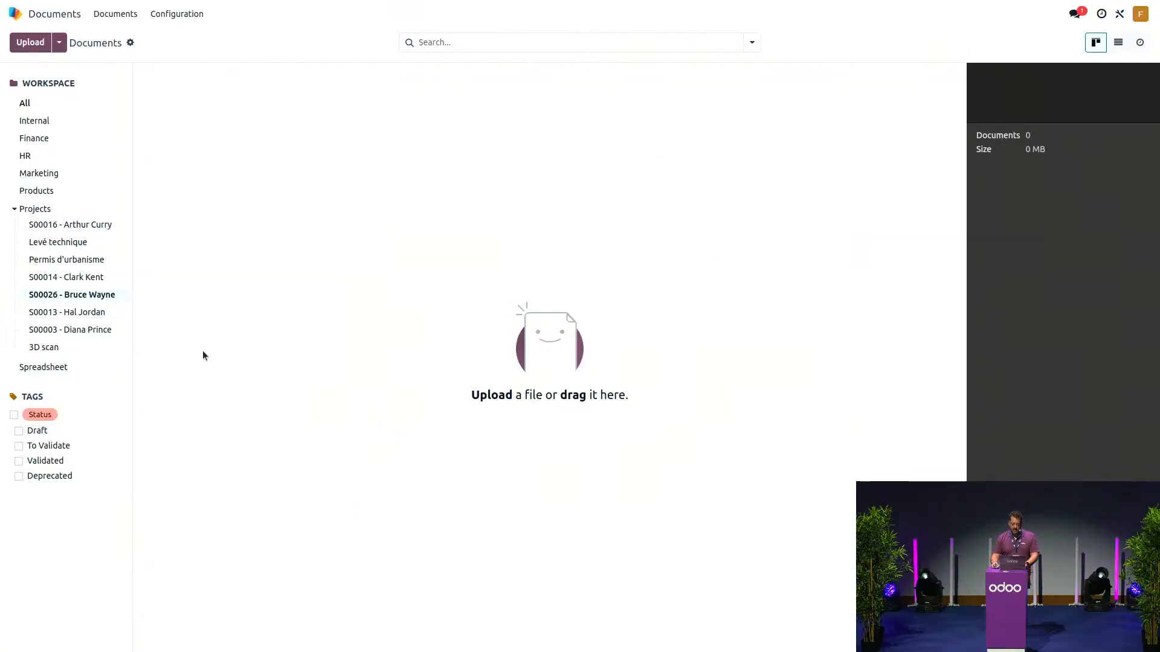
- Upload Bornage.jpg and Bornage anonyme.png from '[OXP 23] Surveyor Industry', then preview Bornage.jpg
mouse_move(120, 303)
click(37, 42)
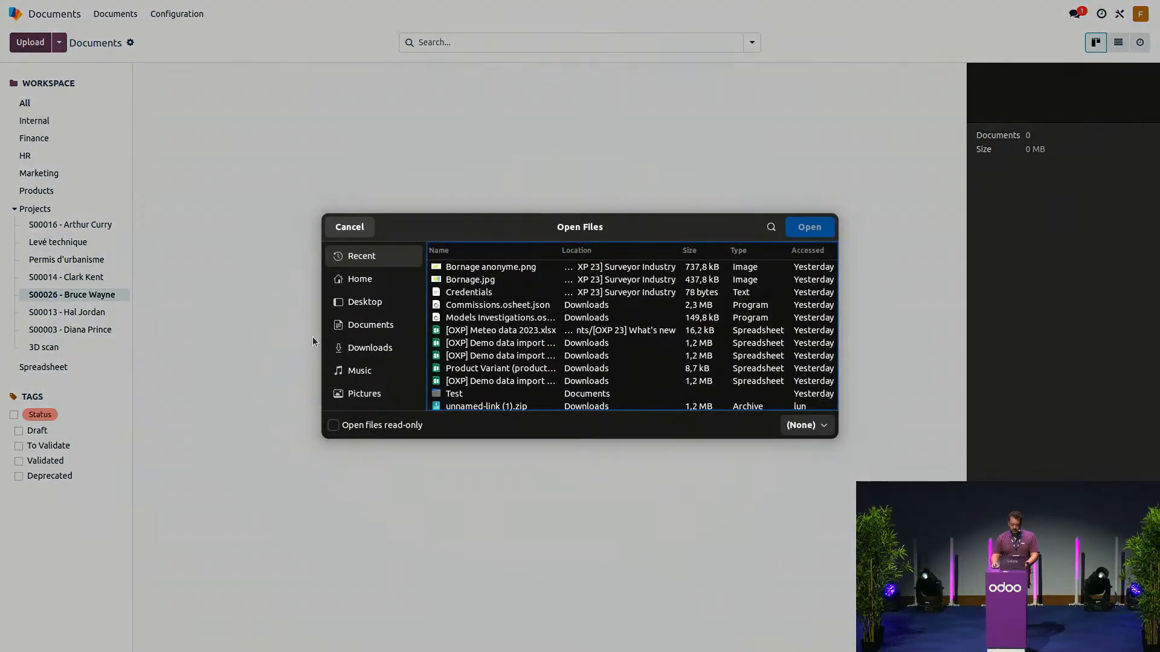
click(360, 324)
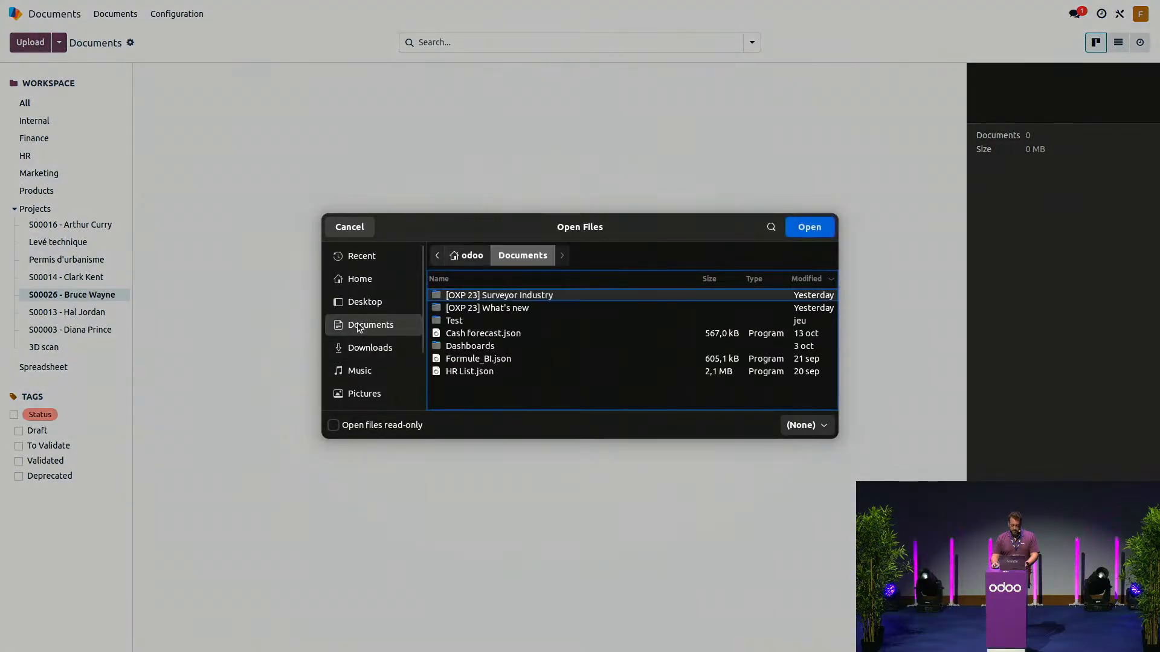
double_click(508, 309)
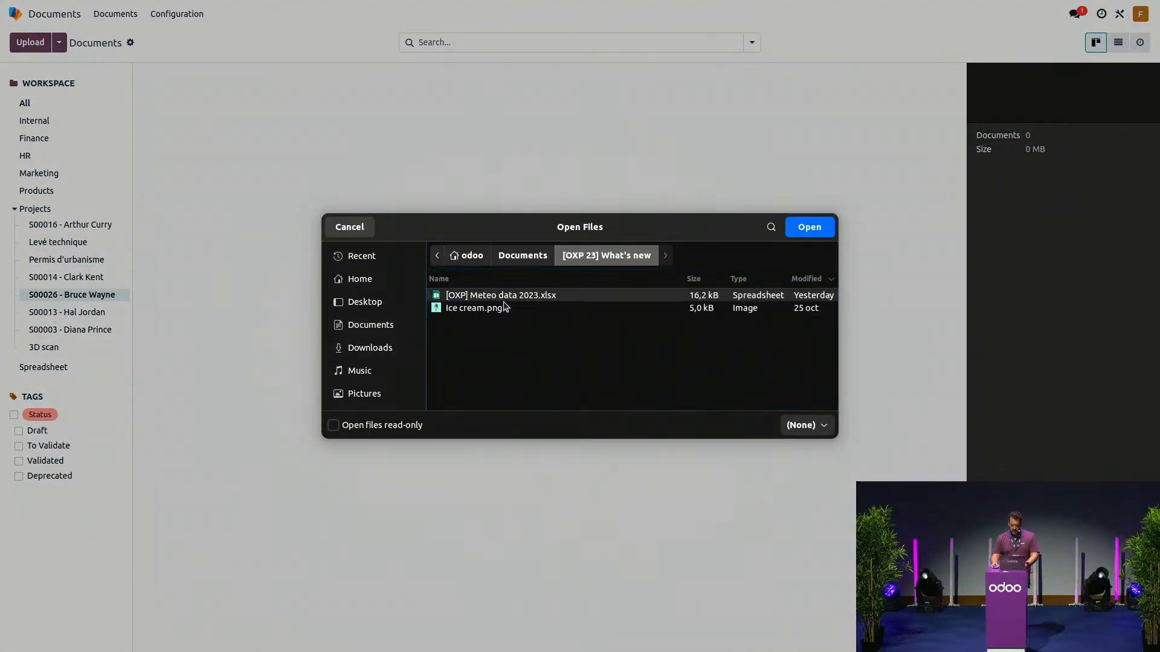
click(510, 264)
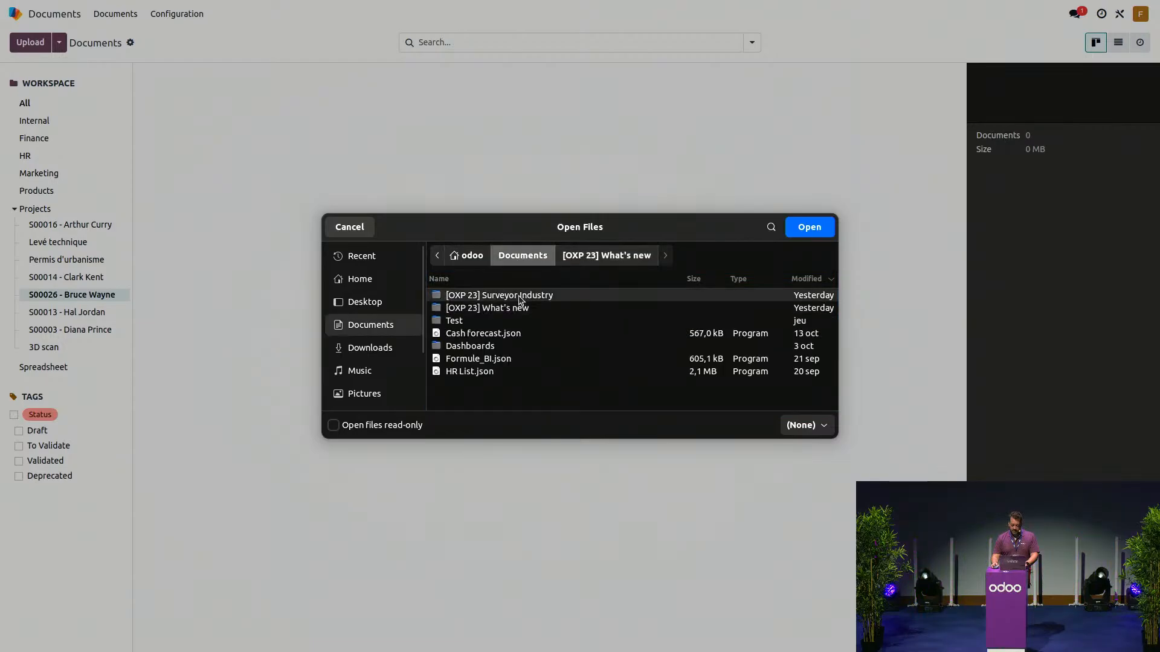
double_click(519, 296)
drag(491, 323, 487, 334)
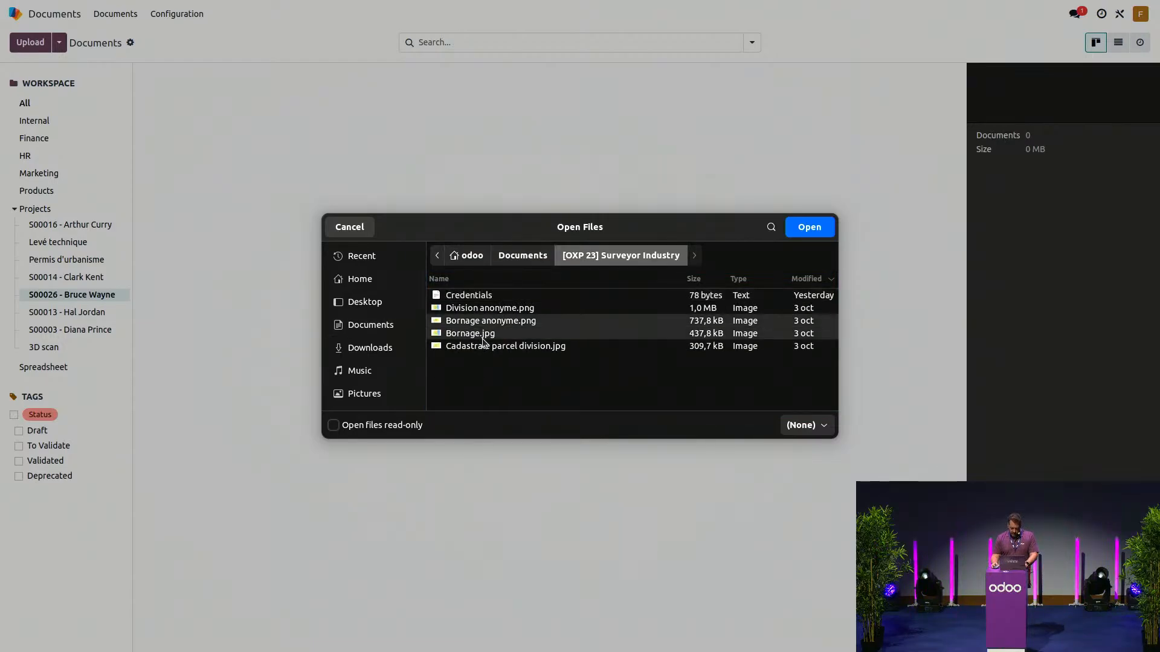
click(805, 229)
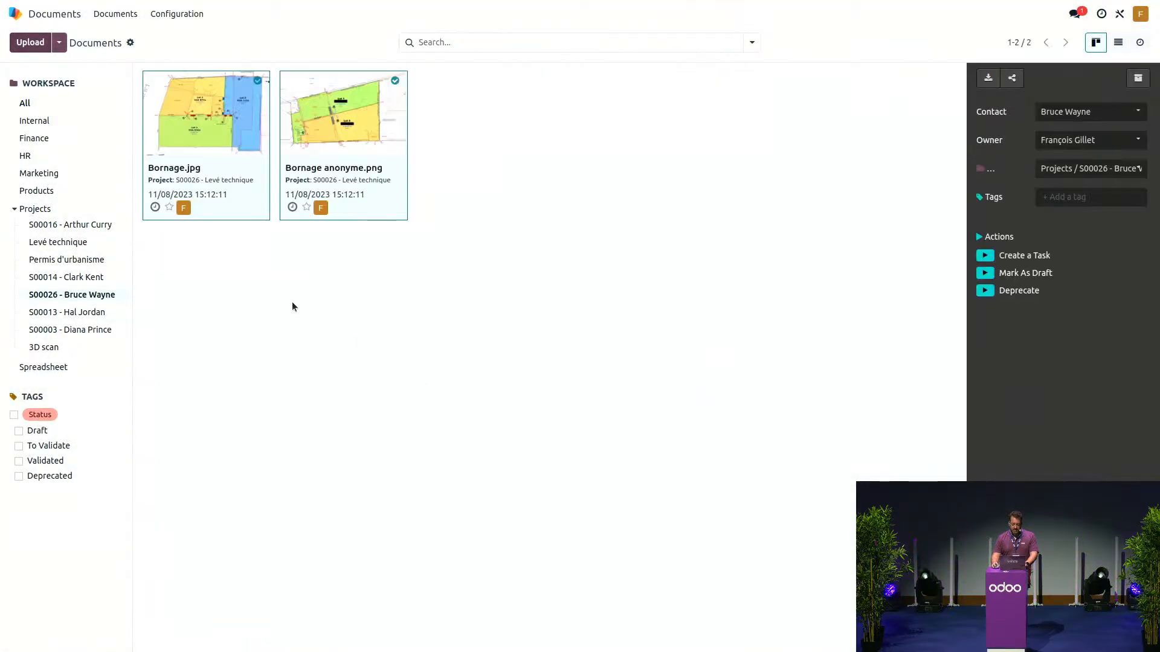
click(205, 110)
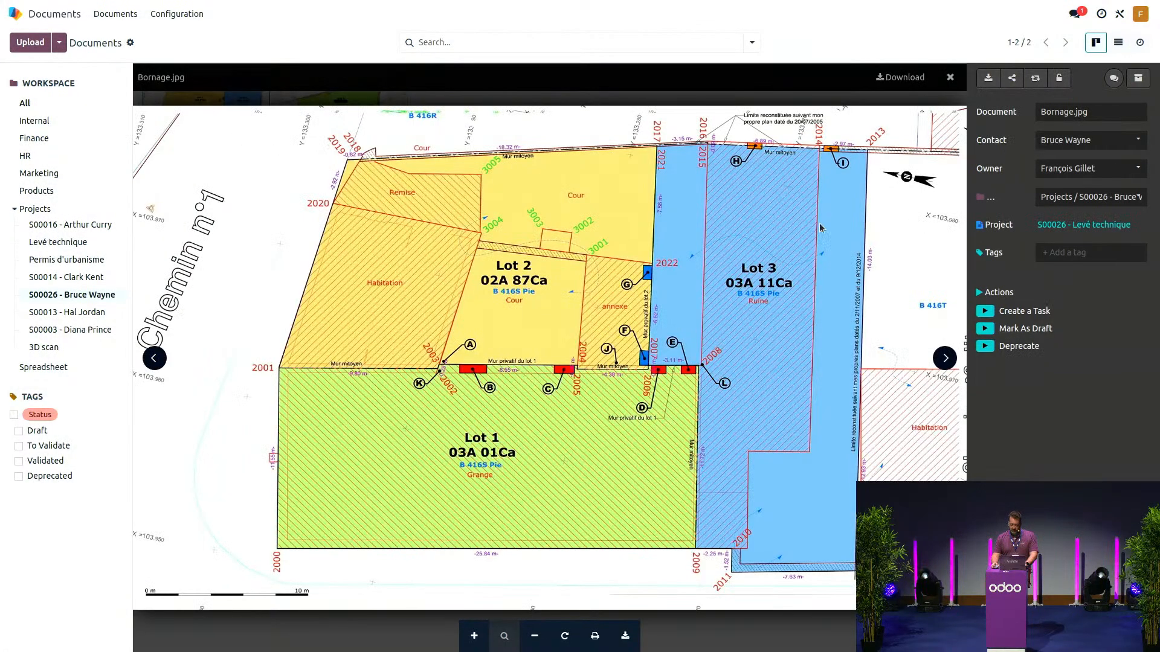
click(950, 77)
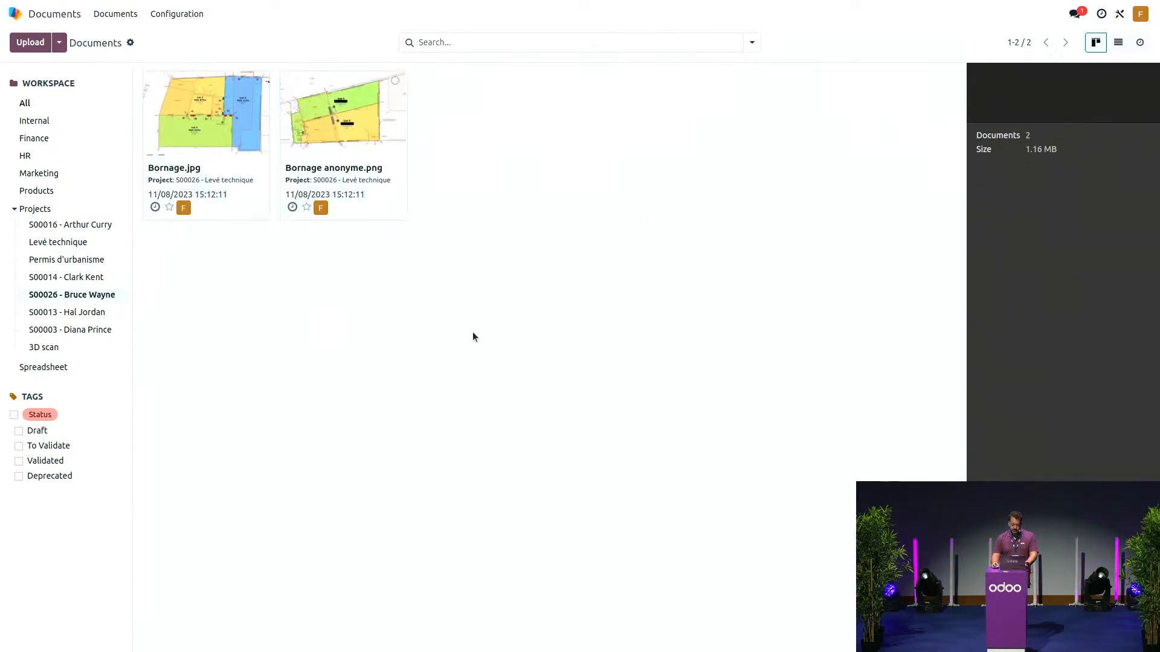
- Create a download-only share link for the S00026 workspace, named for the customer's documents
click(59, 42)
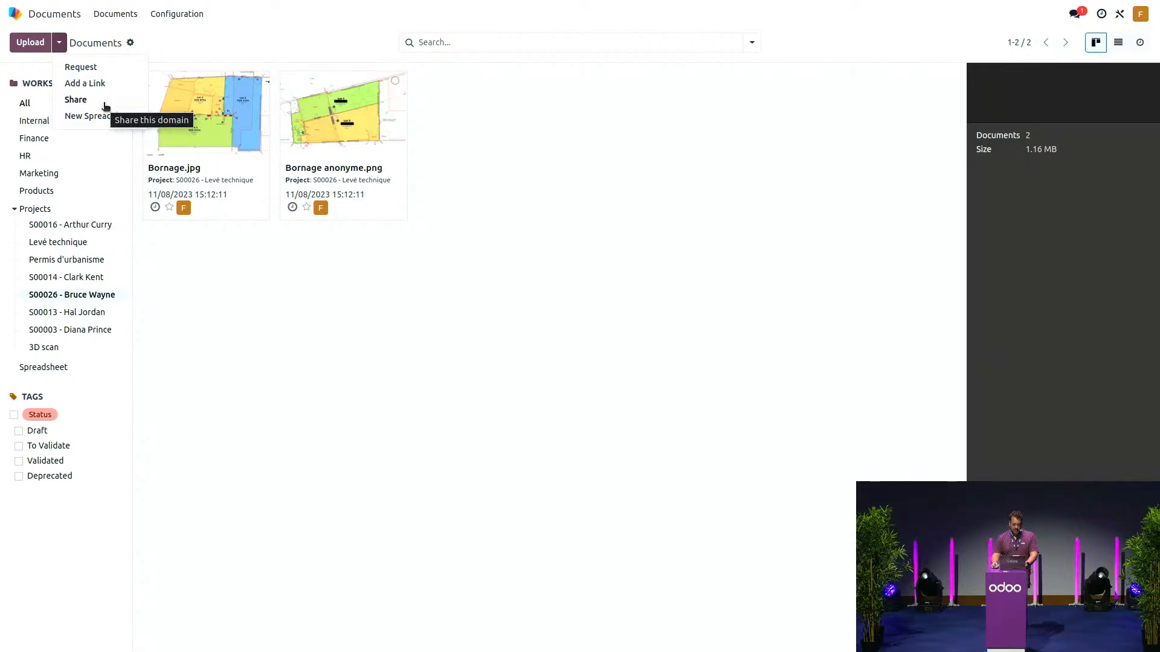
click(76, 100)
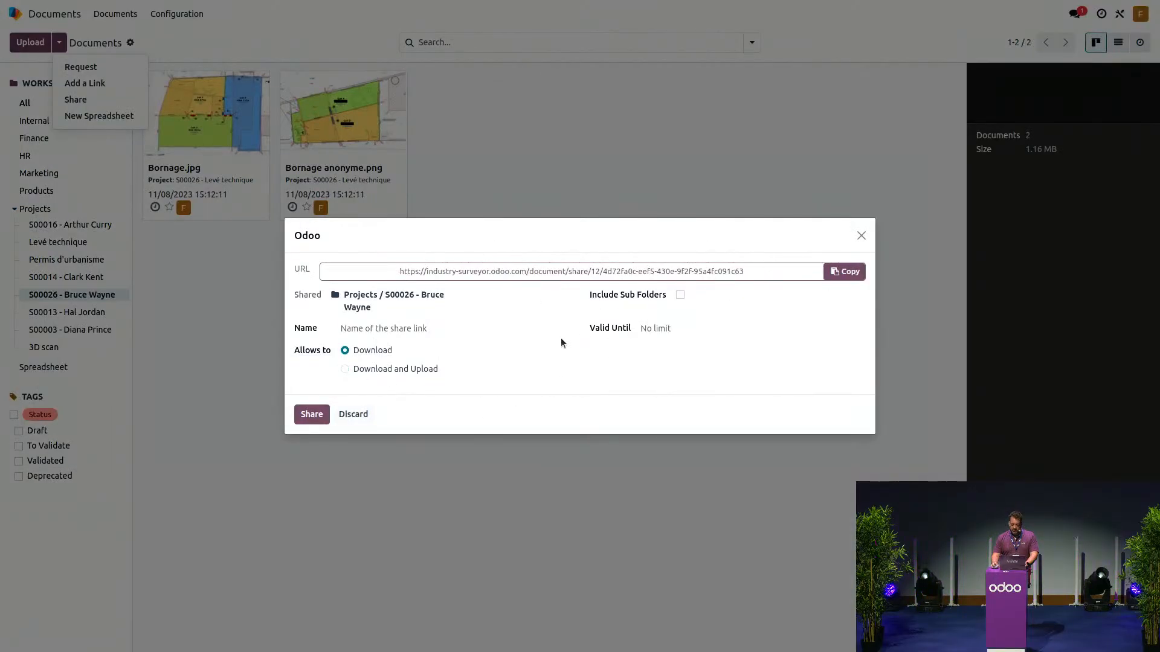
click(398, 329)
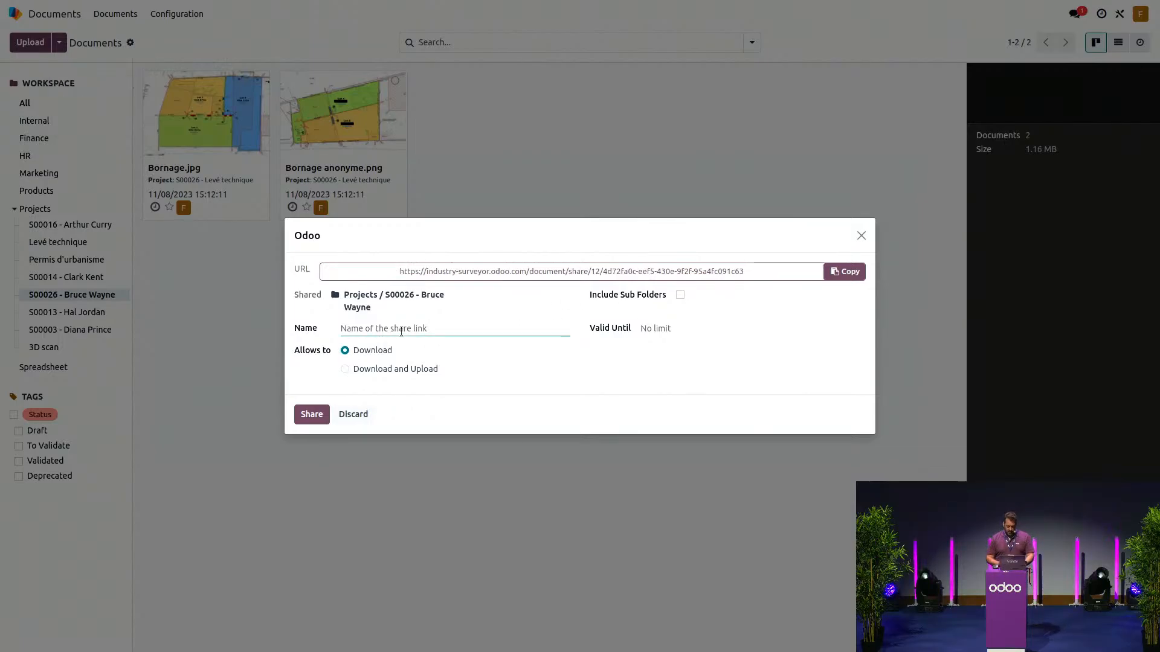
text(Bruce)
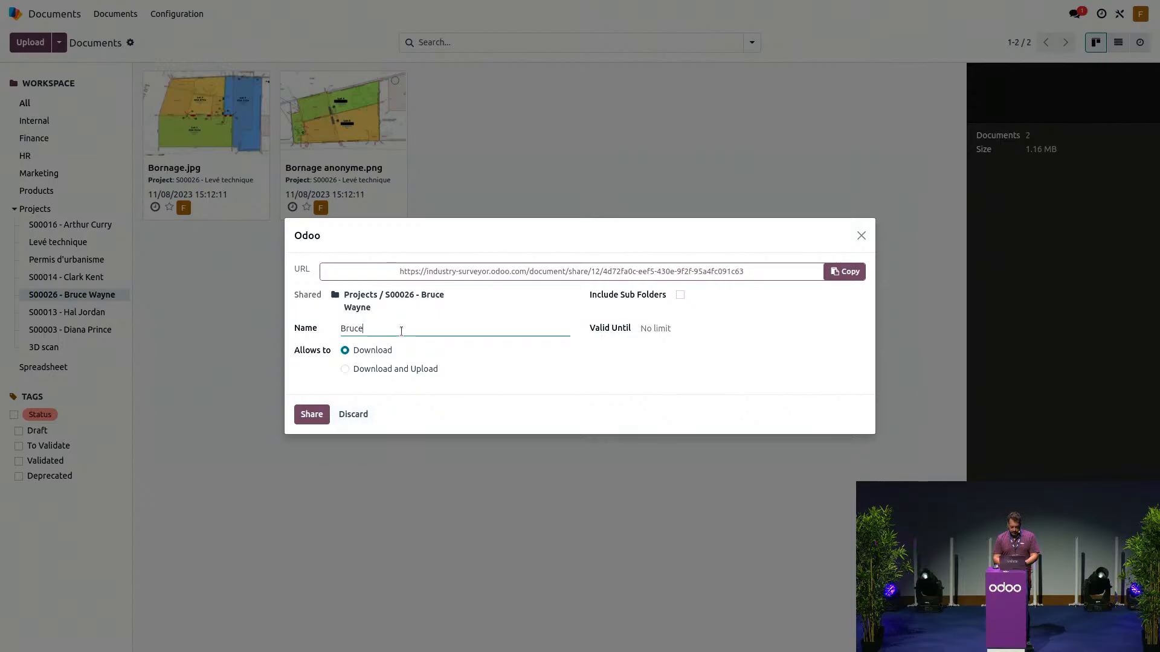
text( Wayne)
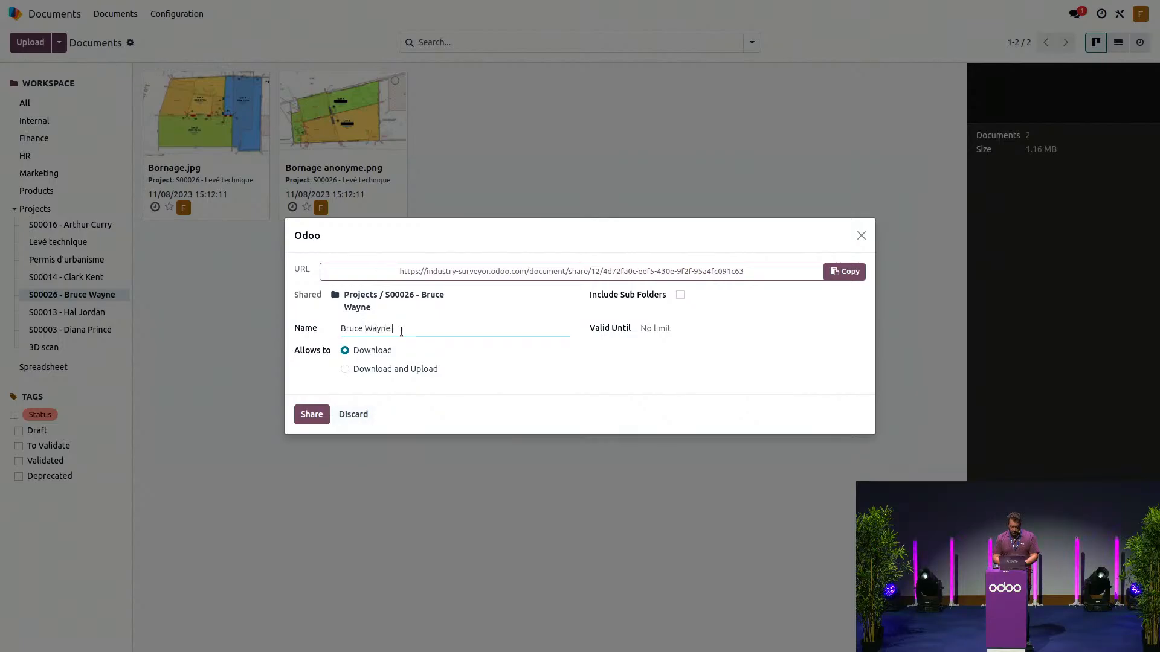
text('s doc)
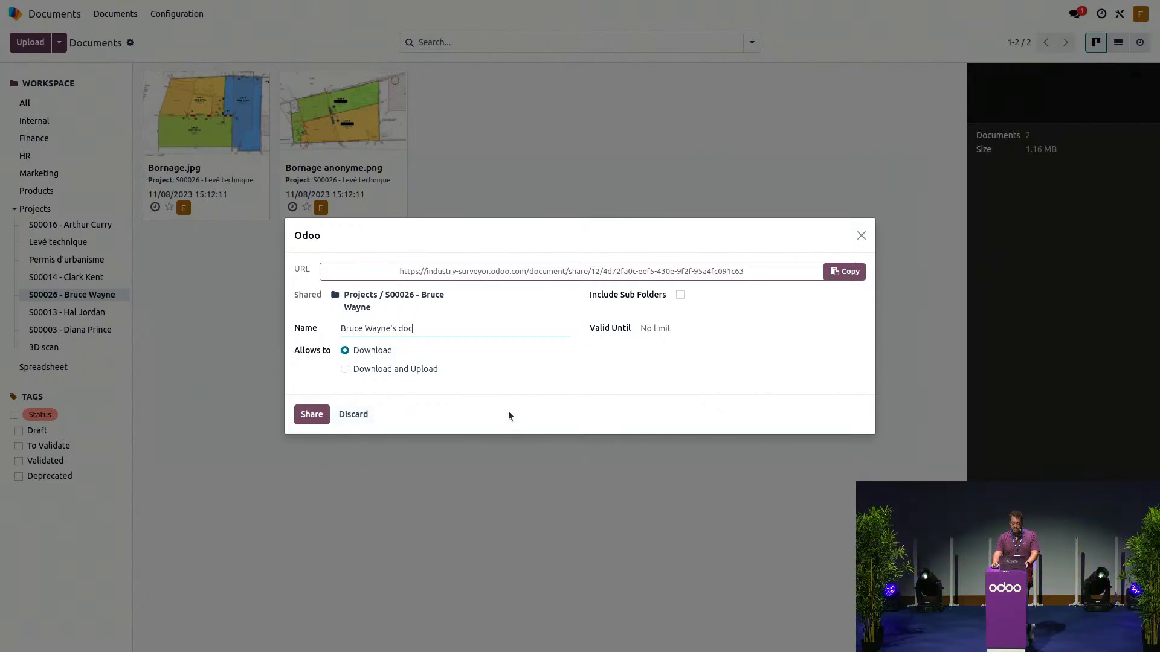
click(312, 421)
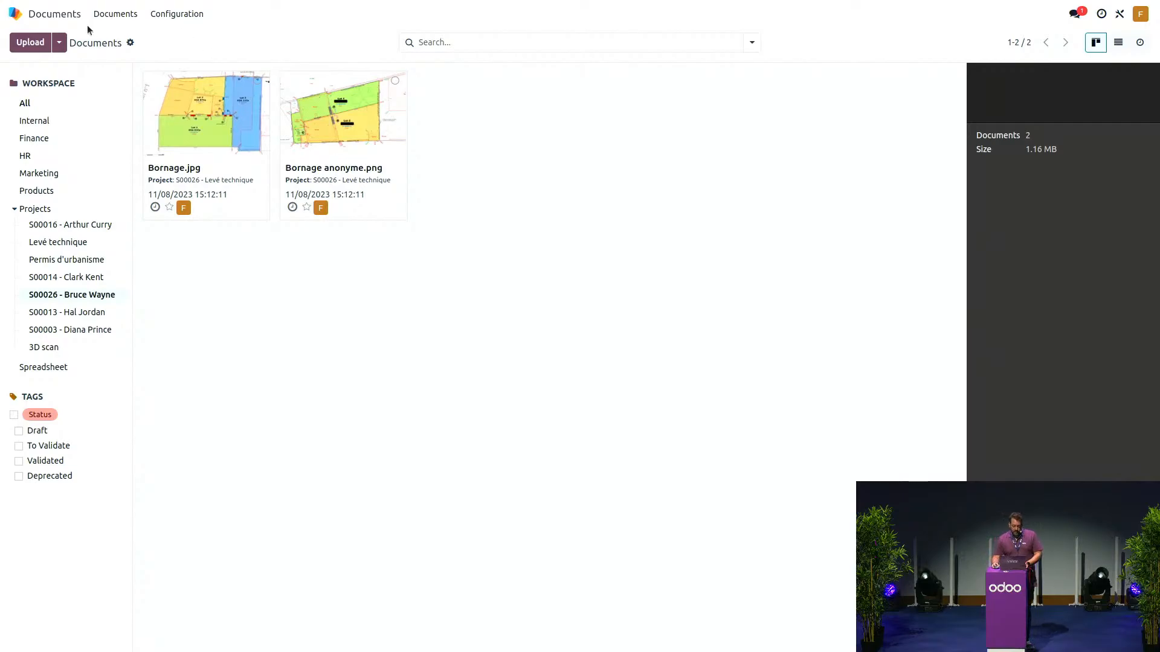
- In CRM, move the 'I need boundaries on my parcels' opportunity to Won and open it
click(59, 18)
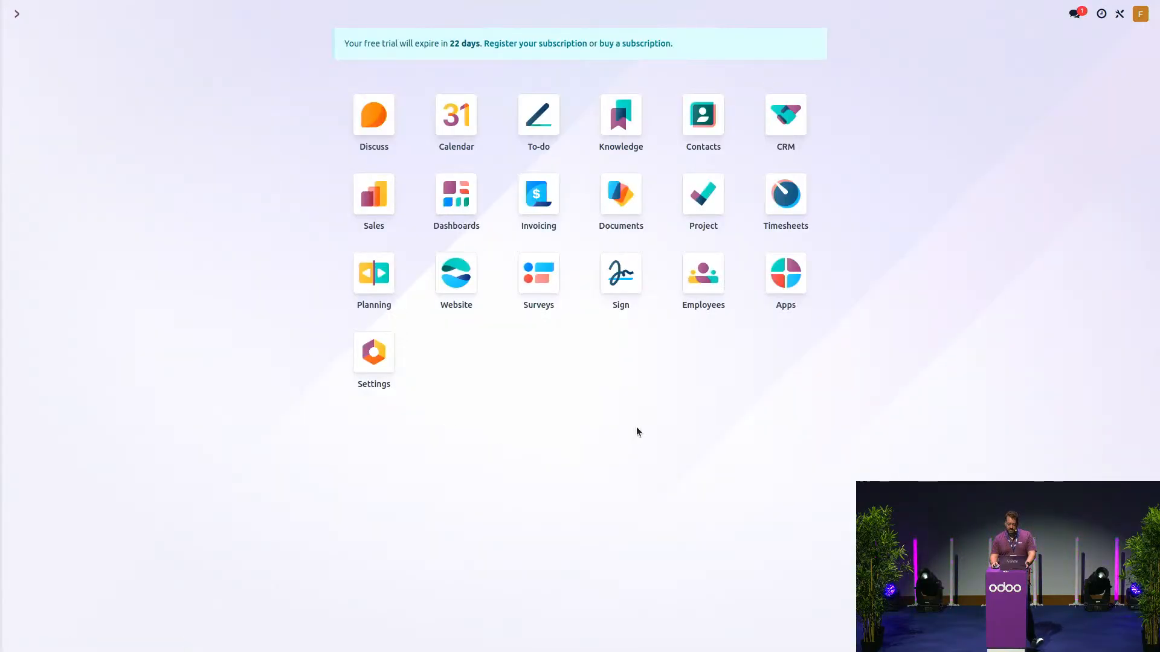
click(786, 121)
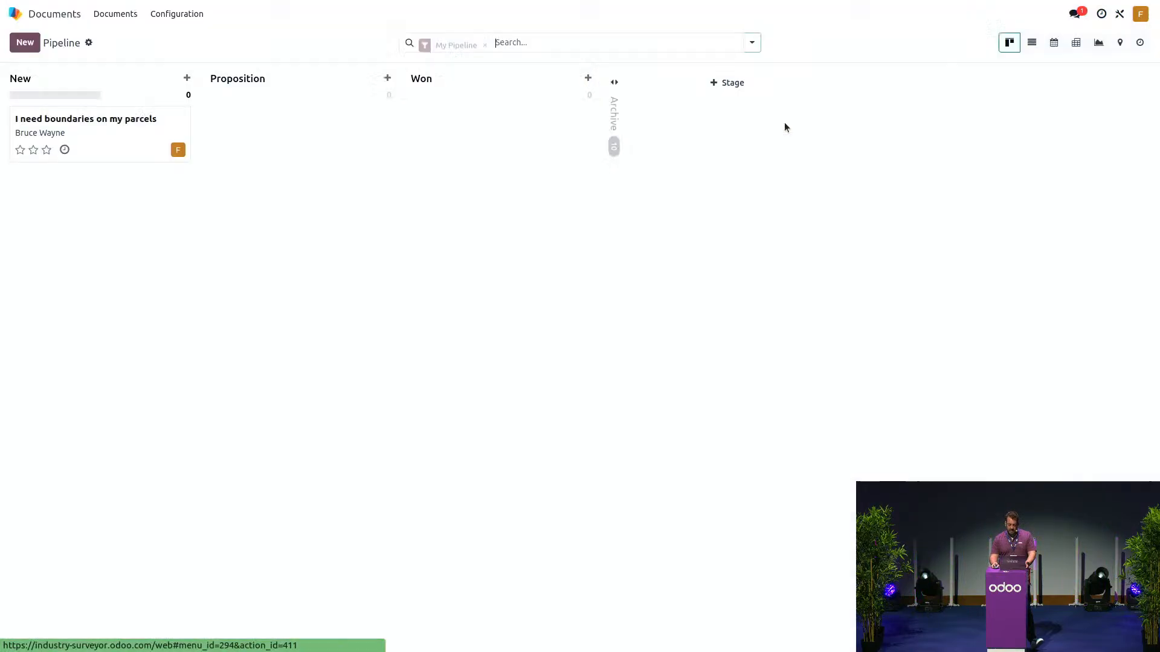
drag(181, 127, 479, 122)
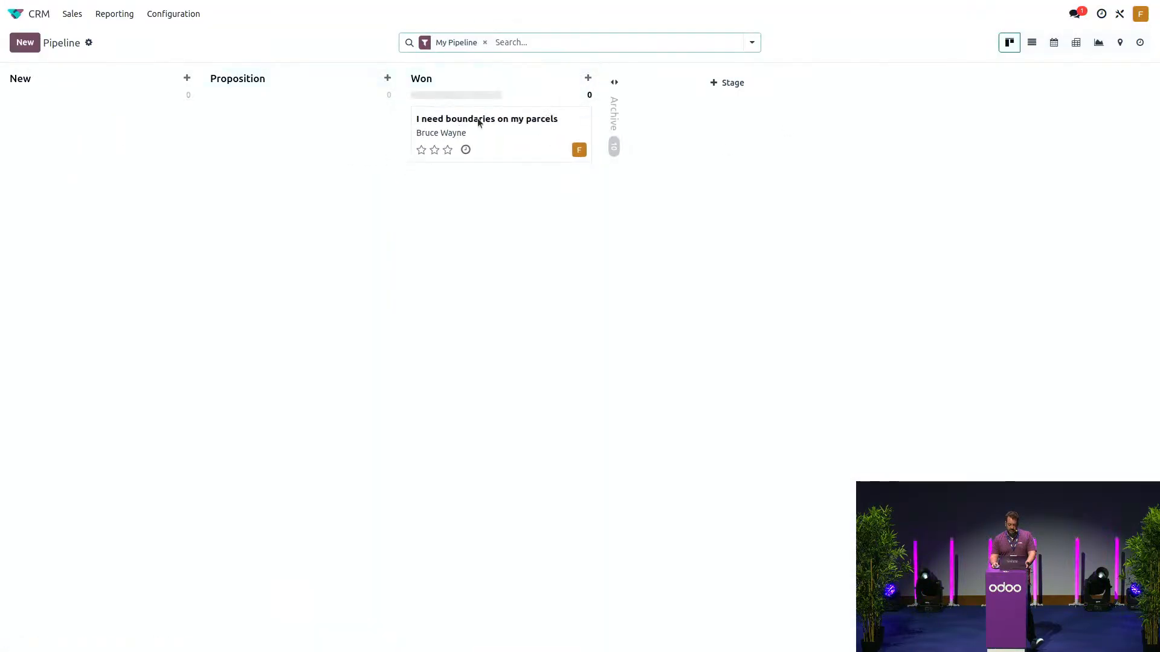
click(480, 122)
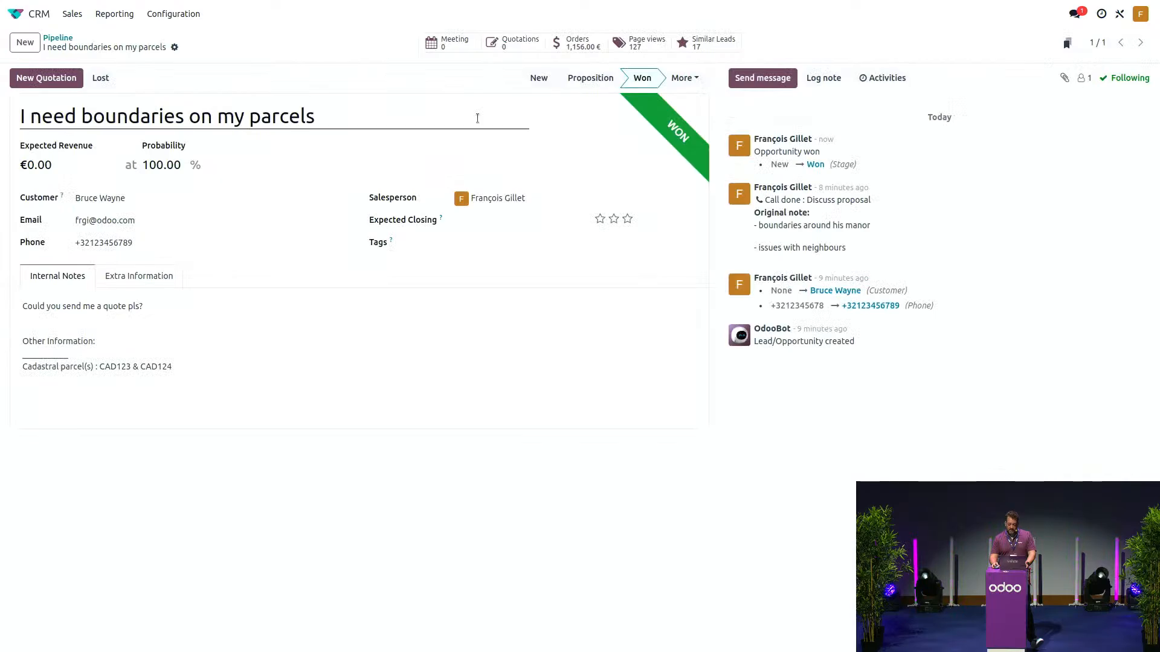
- Open sales order S00026 and set delivered quantities: Land measurement 10, Map drawing 8, Boundaries marking 5
click(578, 43)
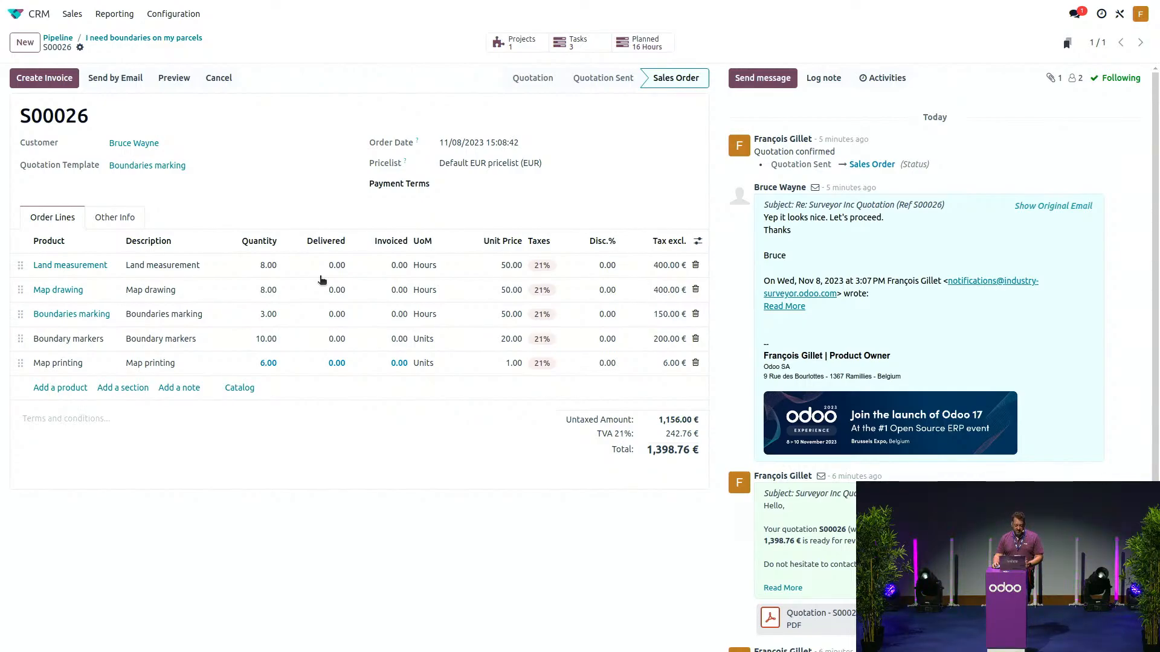
click(320, 276)
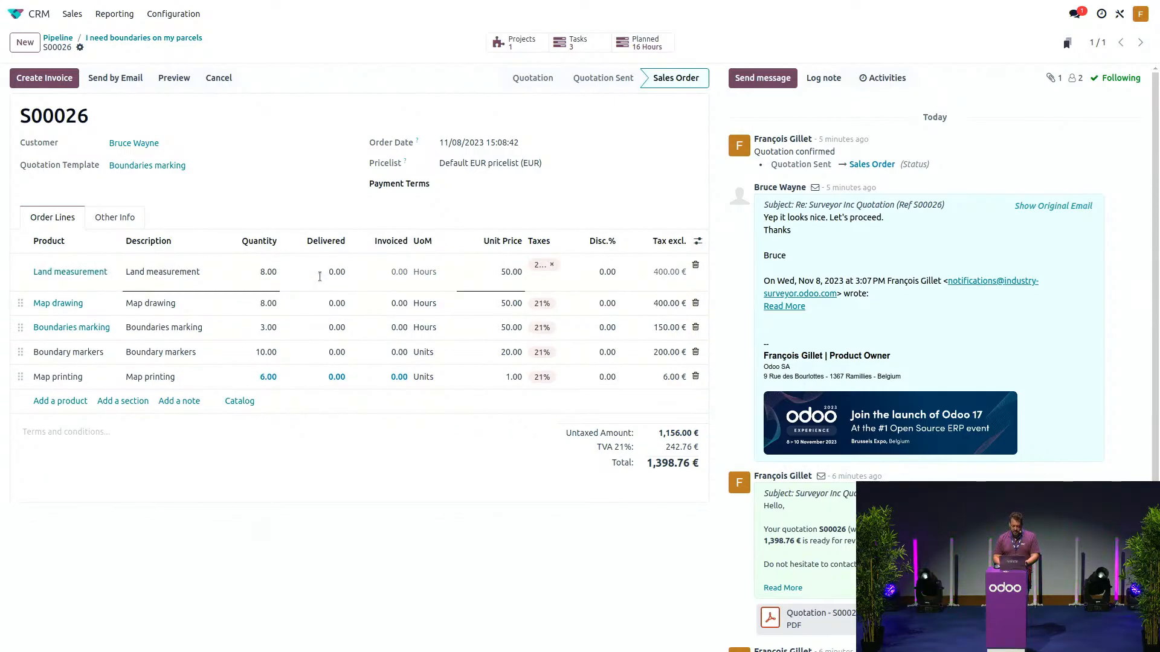
text(1)
click(324, 310)
key(Left)
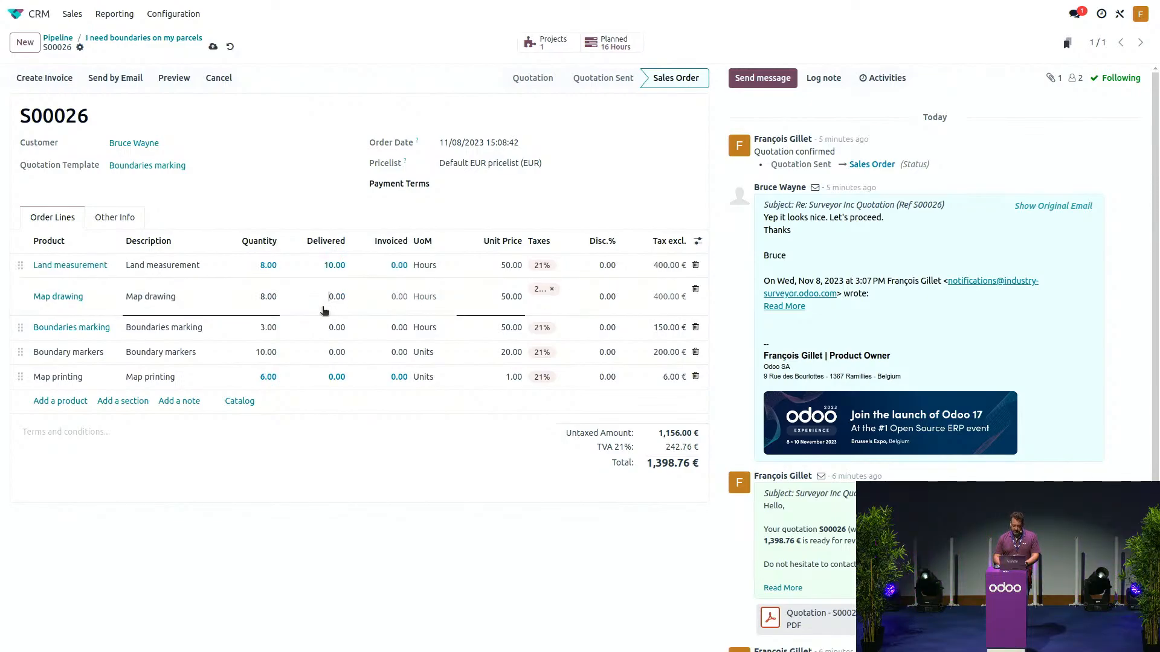
text(8)
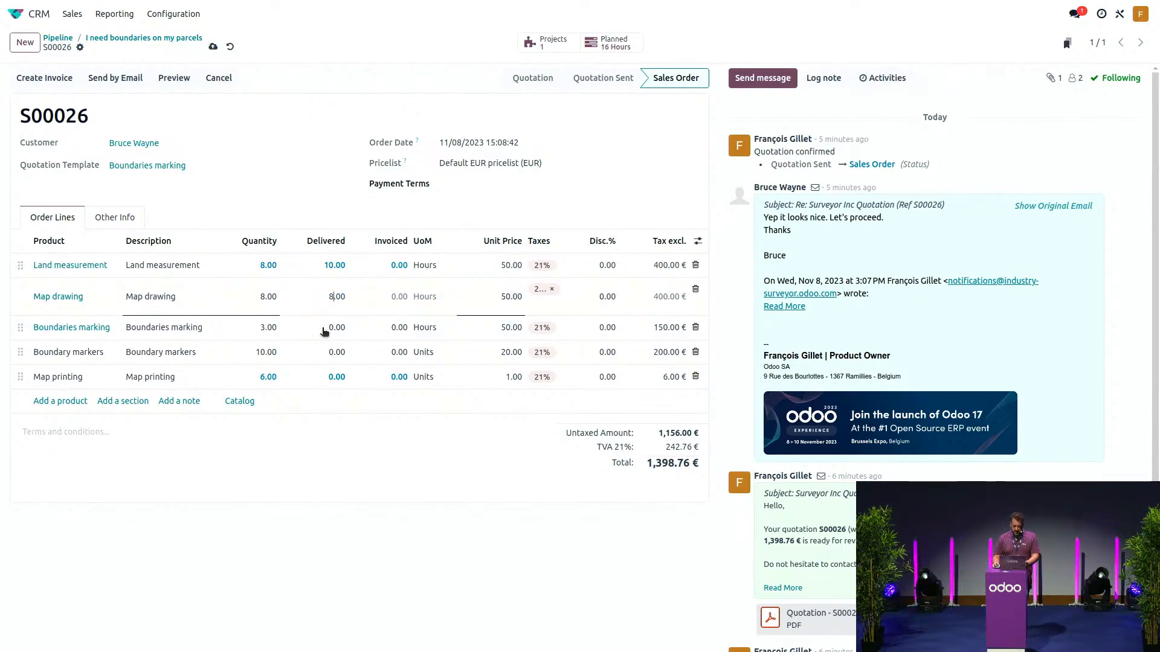
click(325, 332)
key(Left)
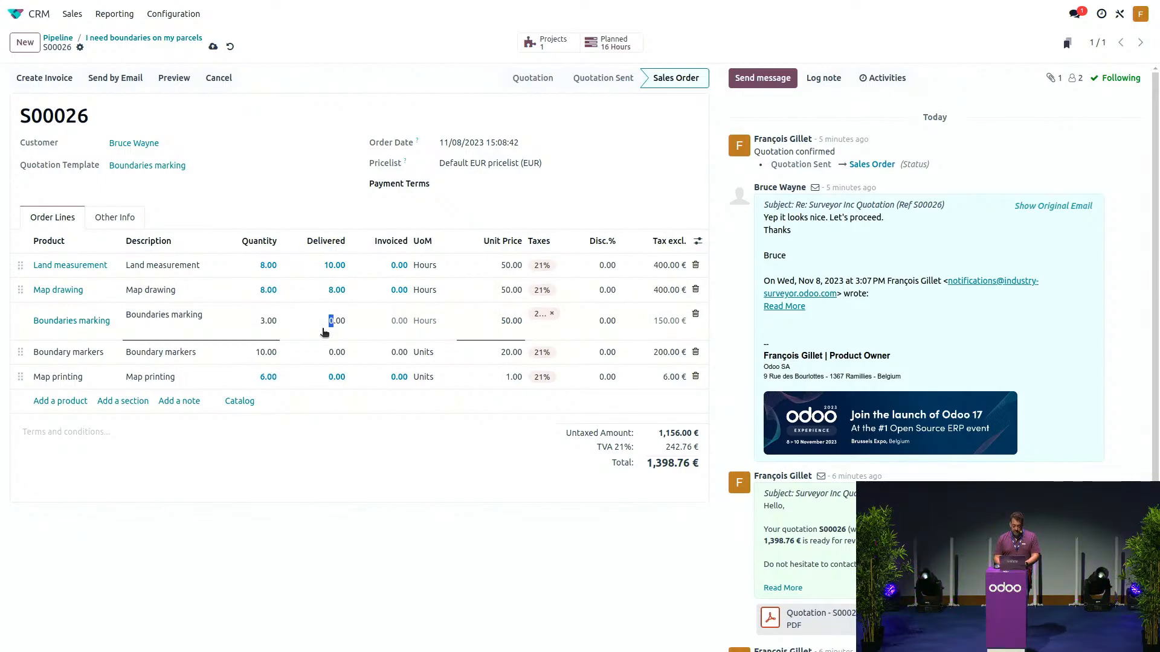
text(5)
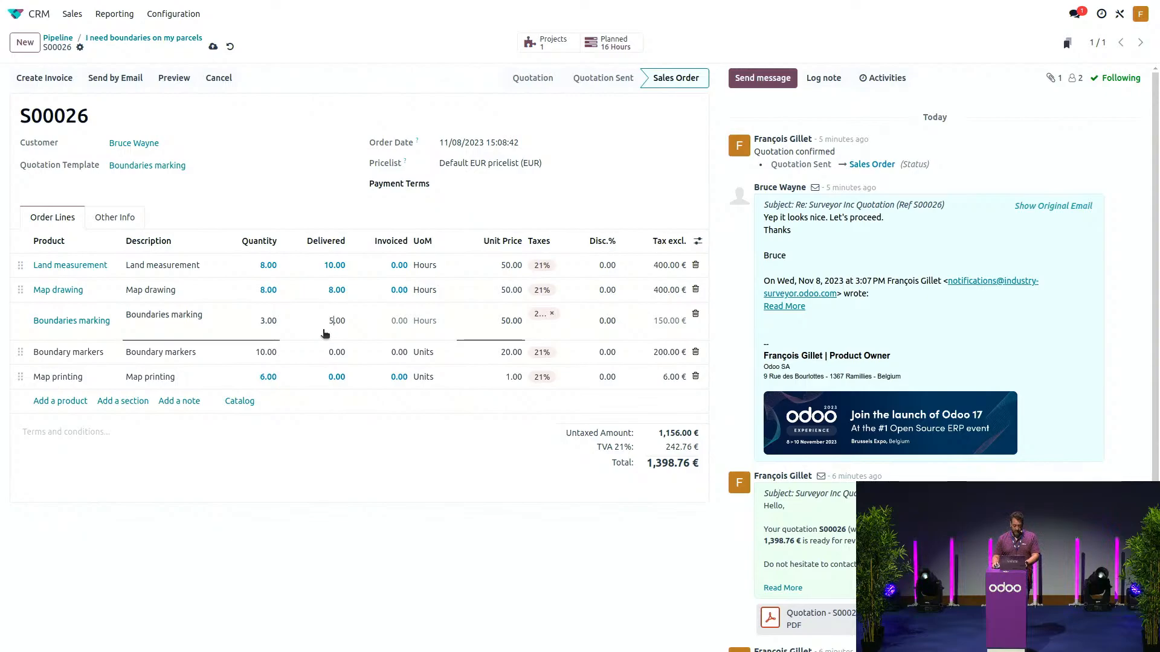
- Set Boundary markers delivered to 10 and Map printing to 6, then save the order
click(318, 361)
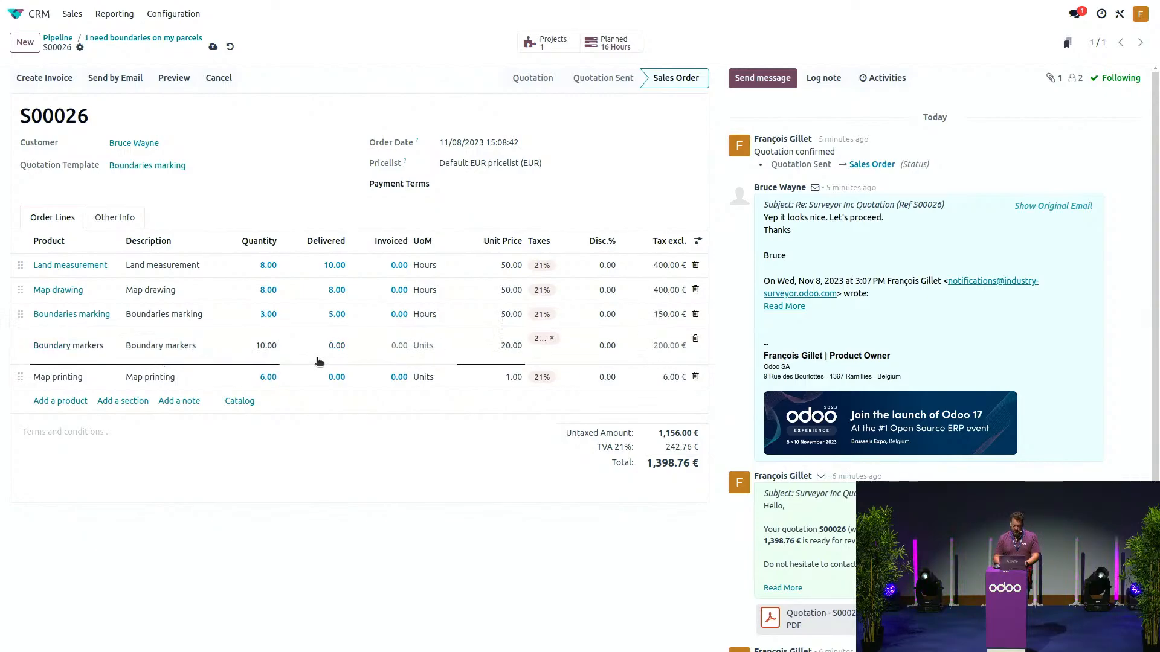
key(Left)
text(1)
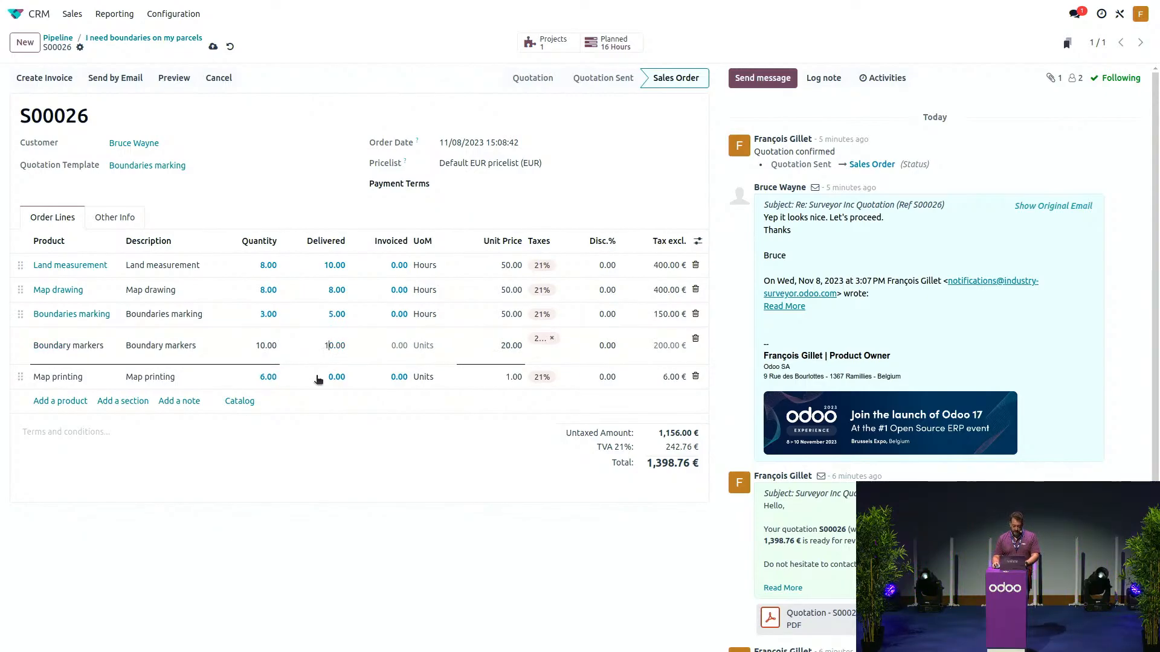
click(319, 377)
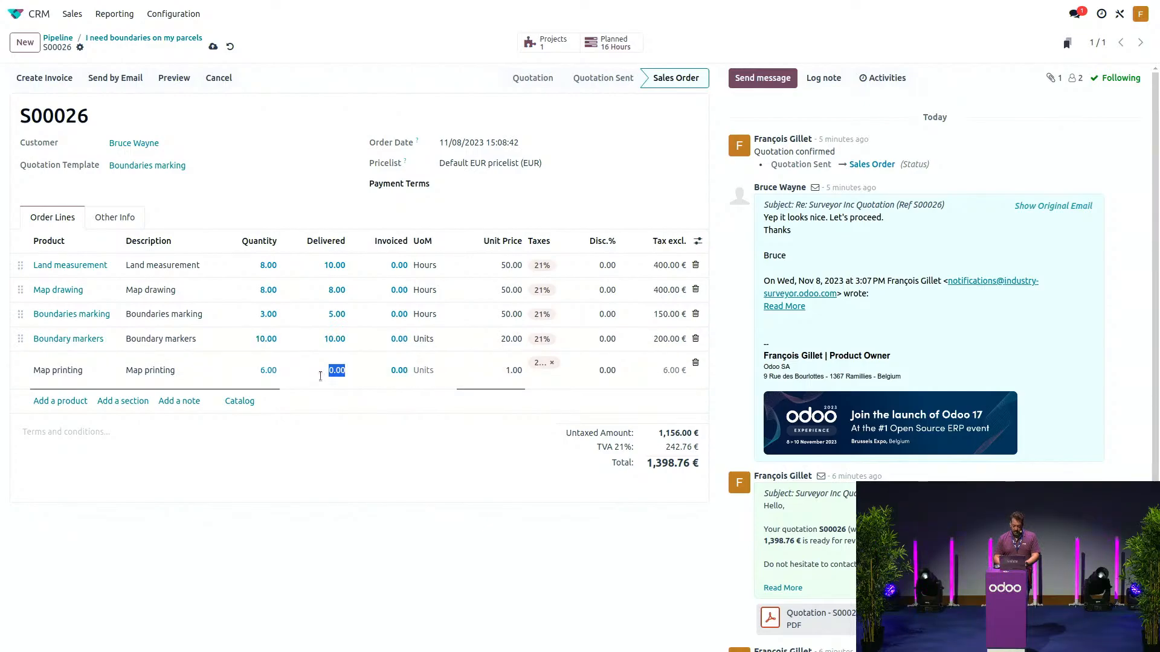
key(Left)
key(shift+Right)
text(6)
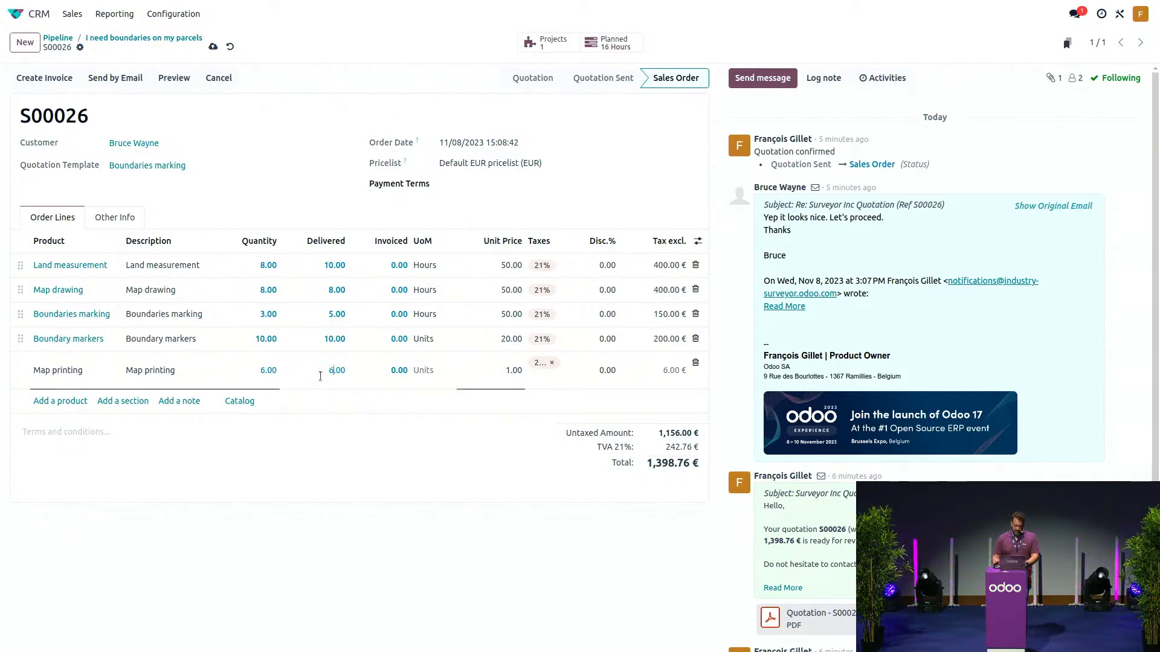
click(366, 469)
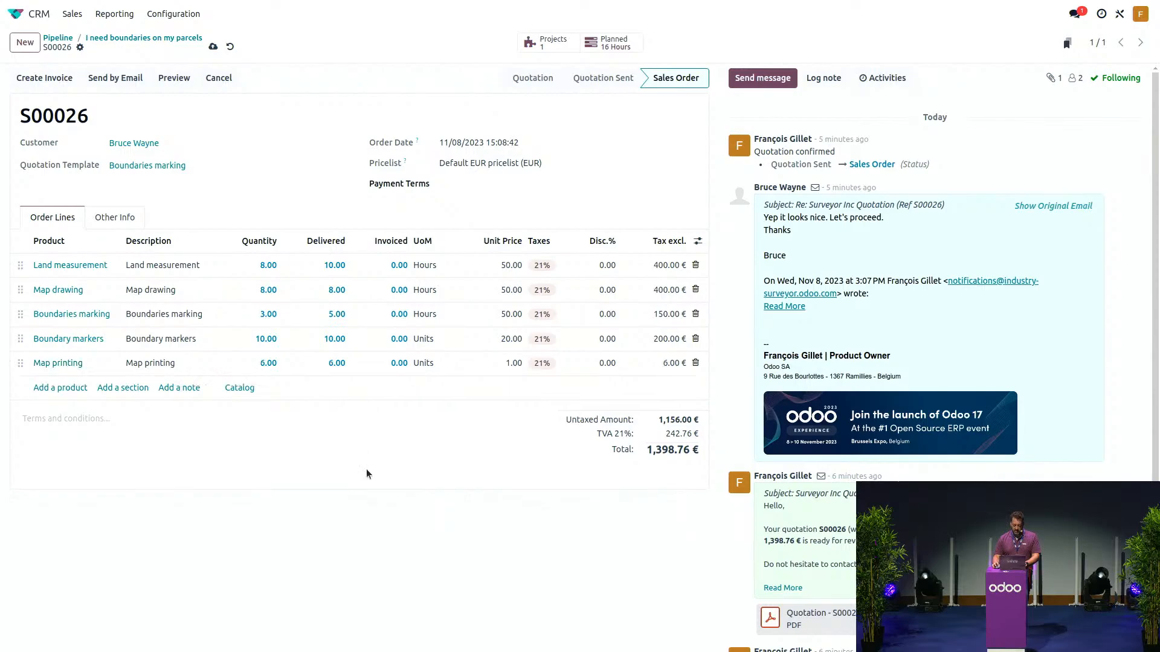
click(212, 46)
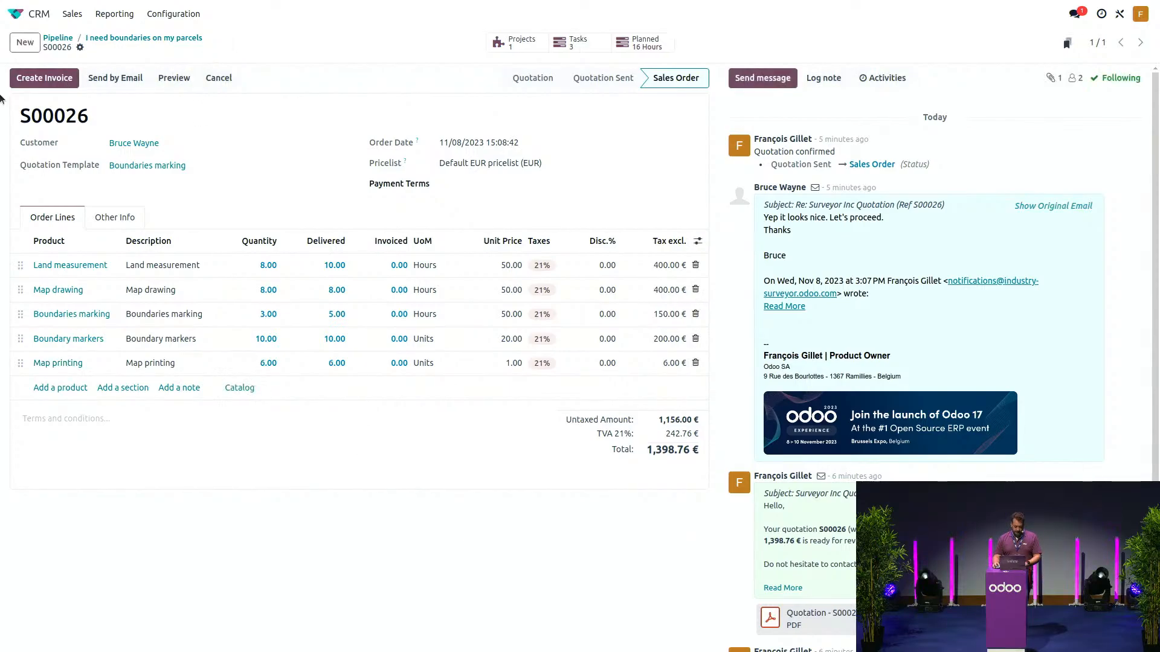
- Create a regular invoice from S00026, confirm it at 1,640.76 €, and bring up Send & Print
click(63, 83)
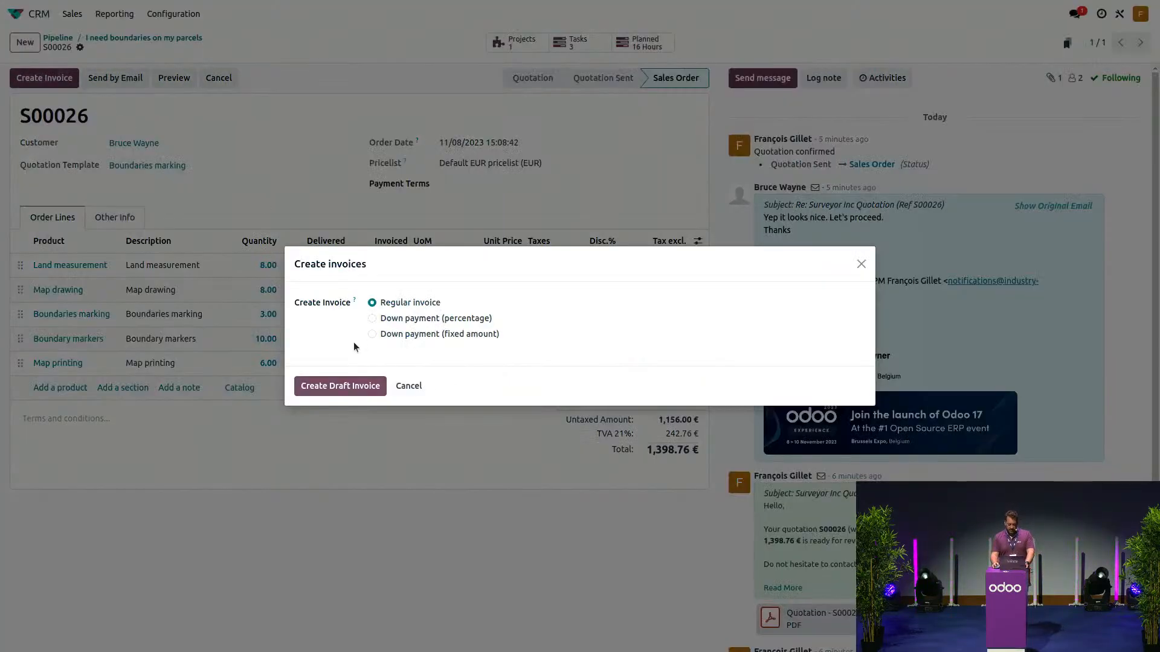
click(342, 391)
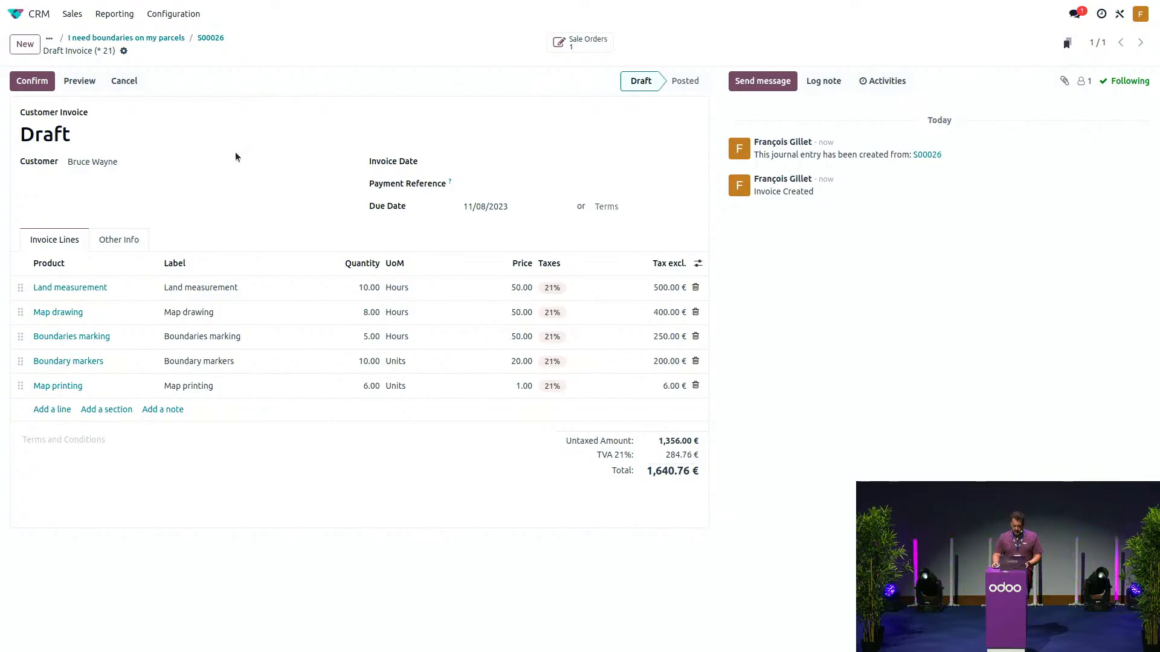
click(32, 81)
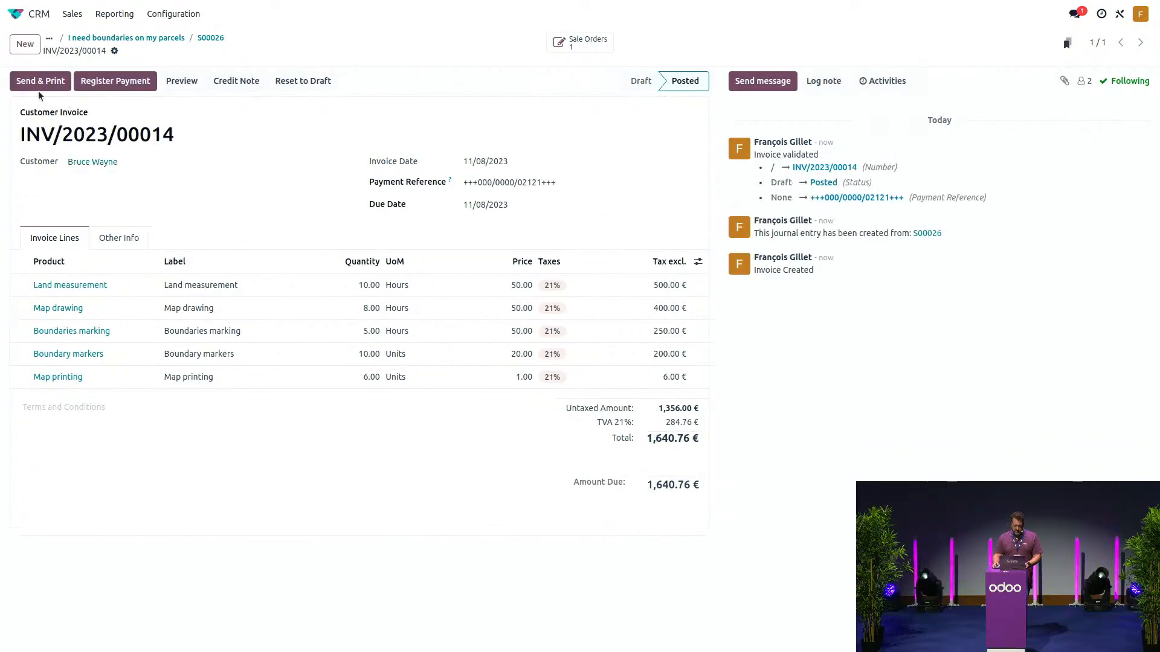
click(40, 82)
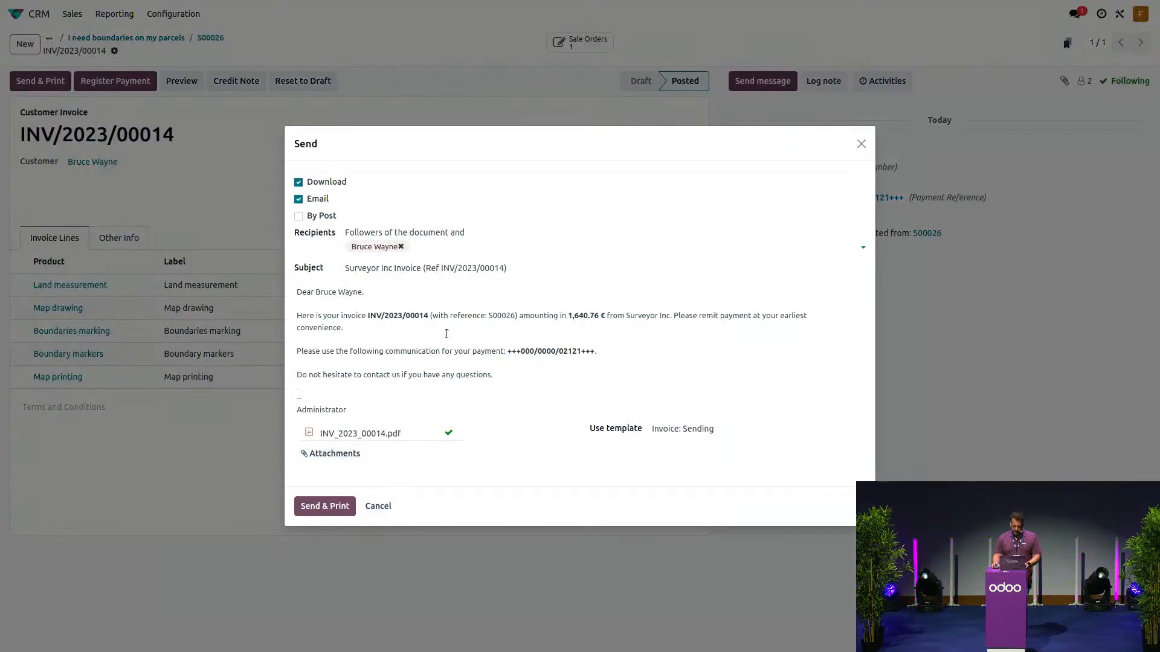
- Add 'Please find your documents enclosed:' and the pasted documents share link to the email body
click(616, 349)
key(Return)
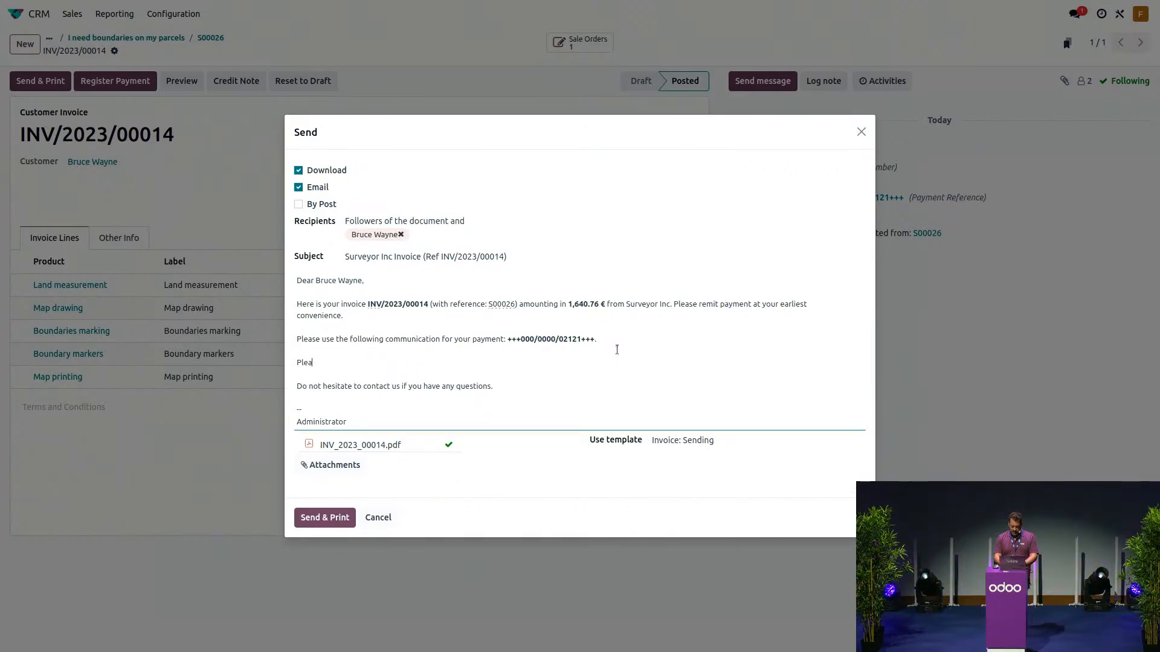
text(Please find your do)
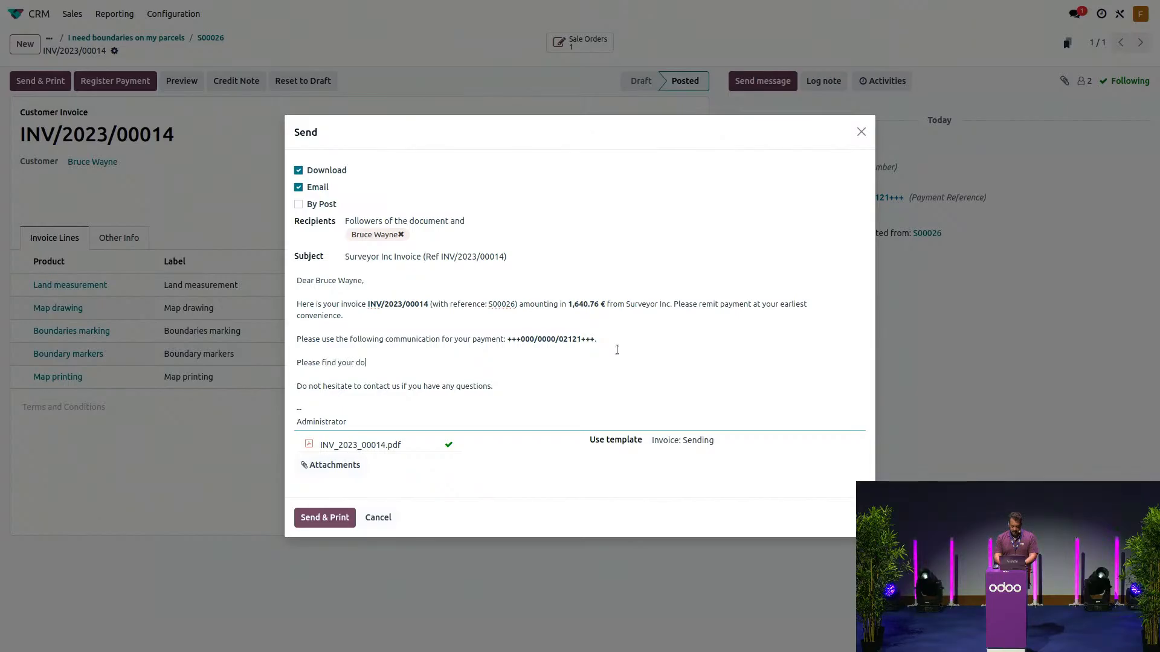
text(cuments encl)
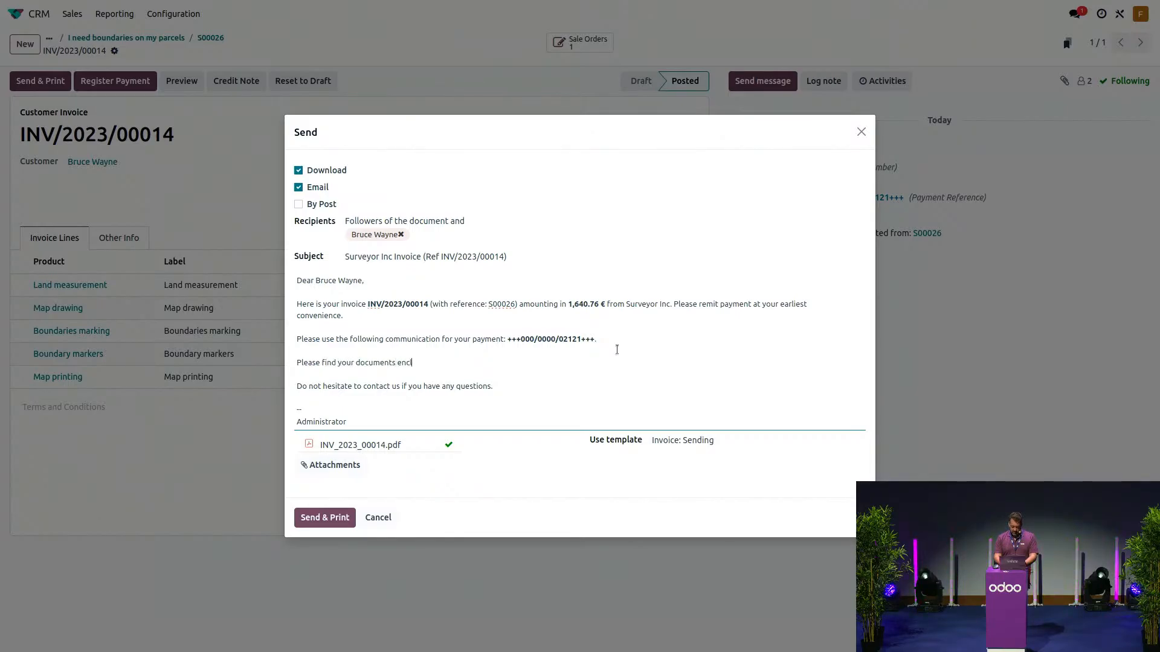
text(osed:)
key(Return)
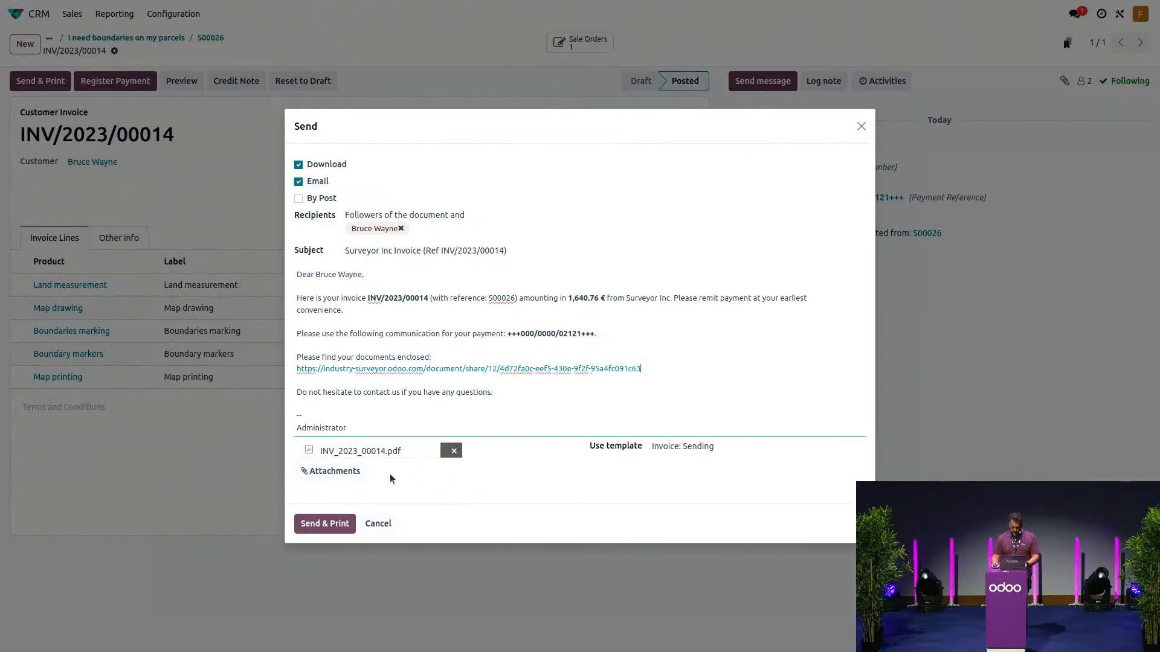
- Send the invoice email and check the chatter log for the sent message
click(322, 523)
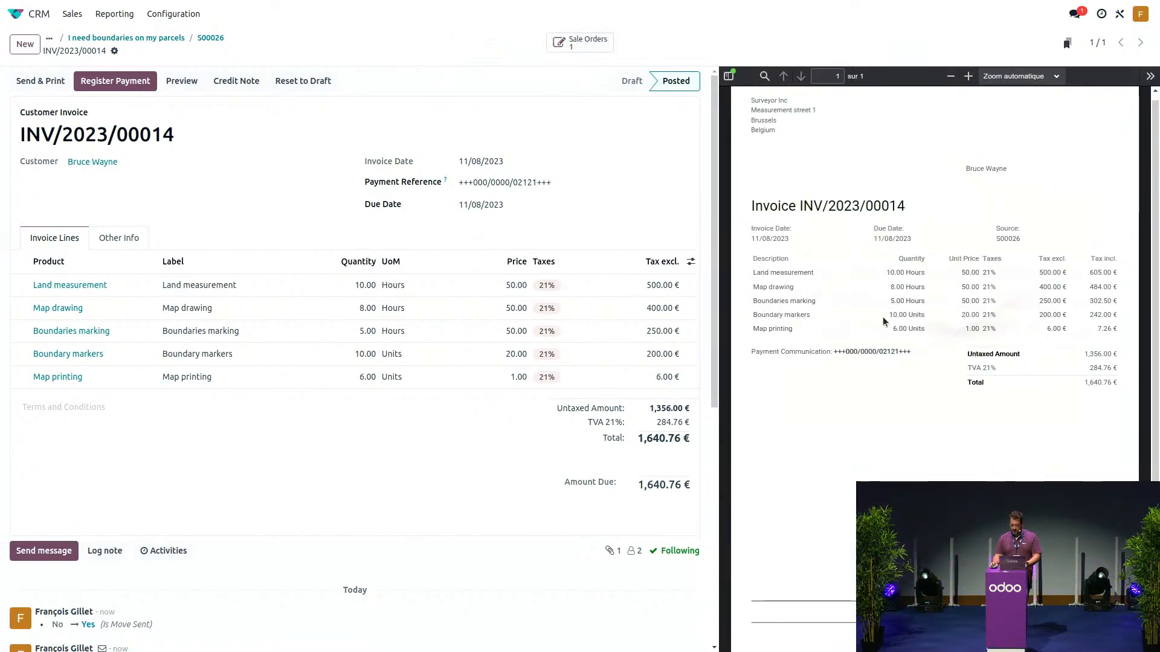
scroll(337, 366, down, 2)
scroll(338, 366, down, 4)
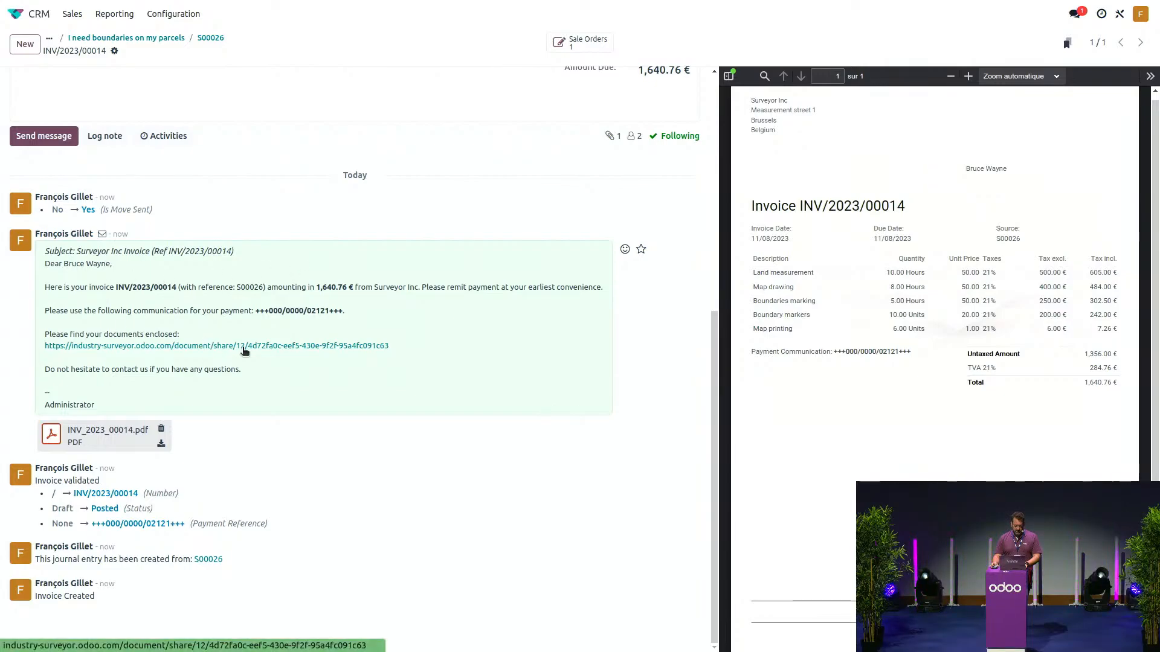
- In Gmail, go back to the inbox list and open the received invoice email
key(ctrl+alt+Right)
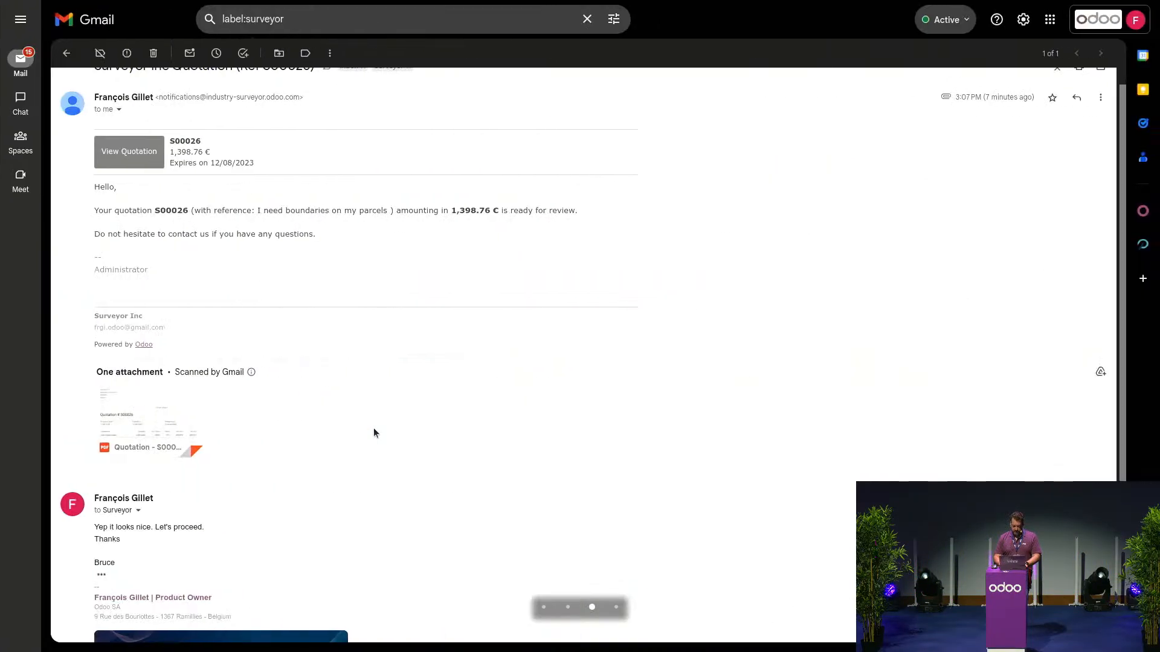
scroll(155, 243, up, 2)
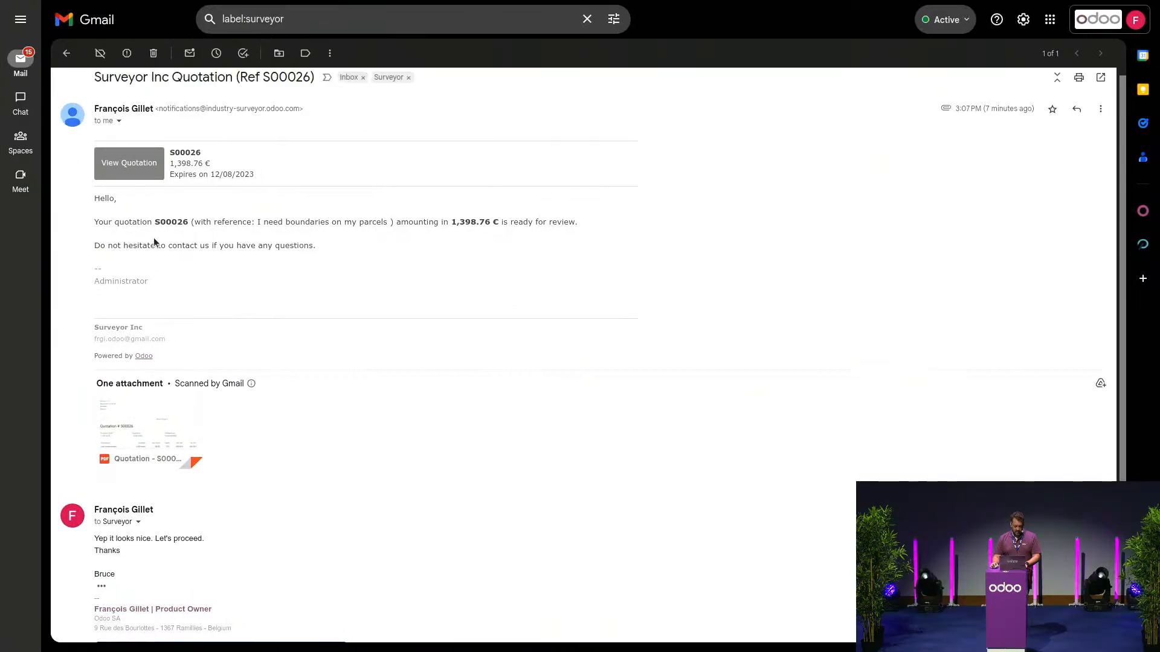
click(66, 54)
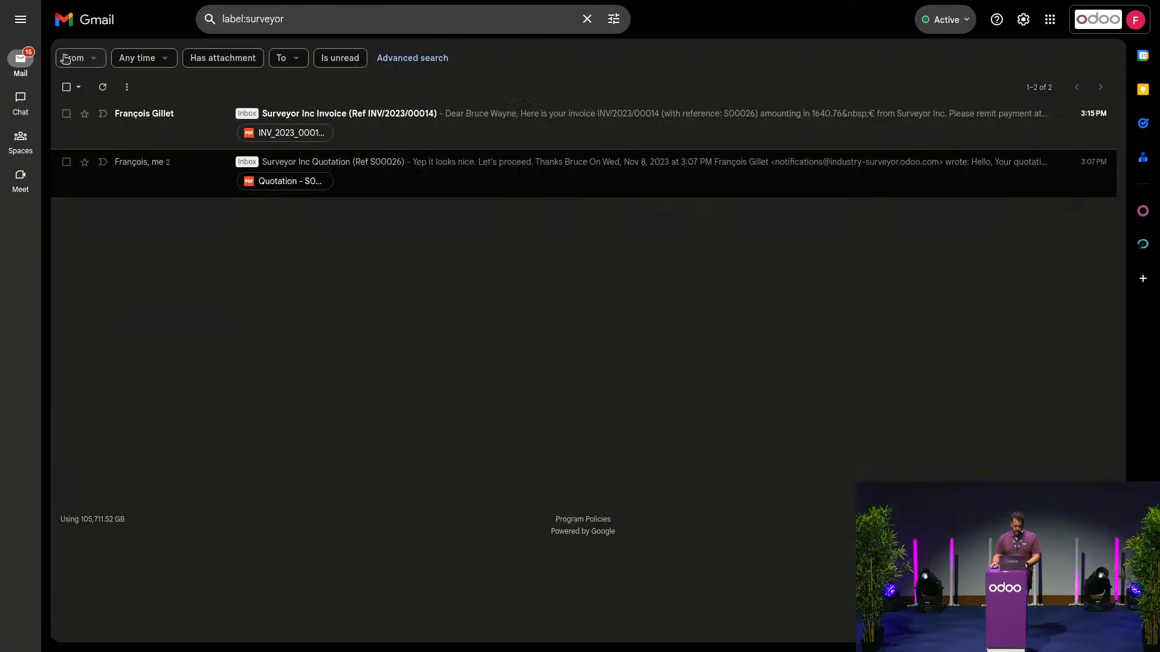
click(432, 141)
- Preview and close the attached invoice PDF, then follow the shared documents link
mouse_move(173, 478)
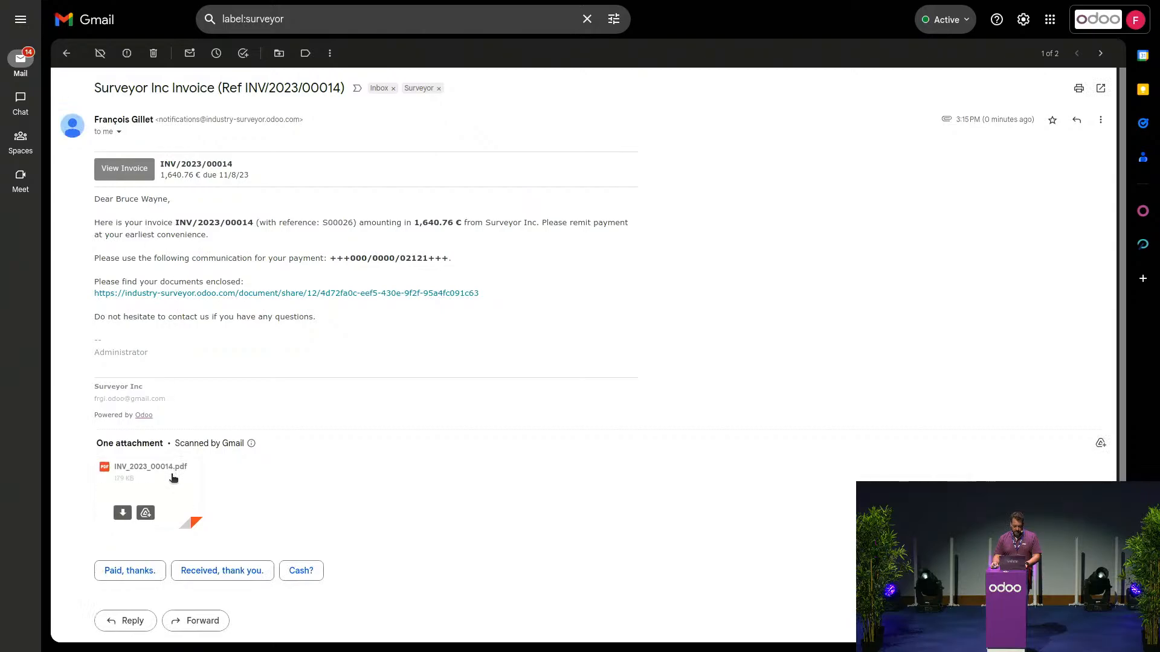
click(140, 489)
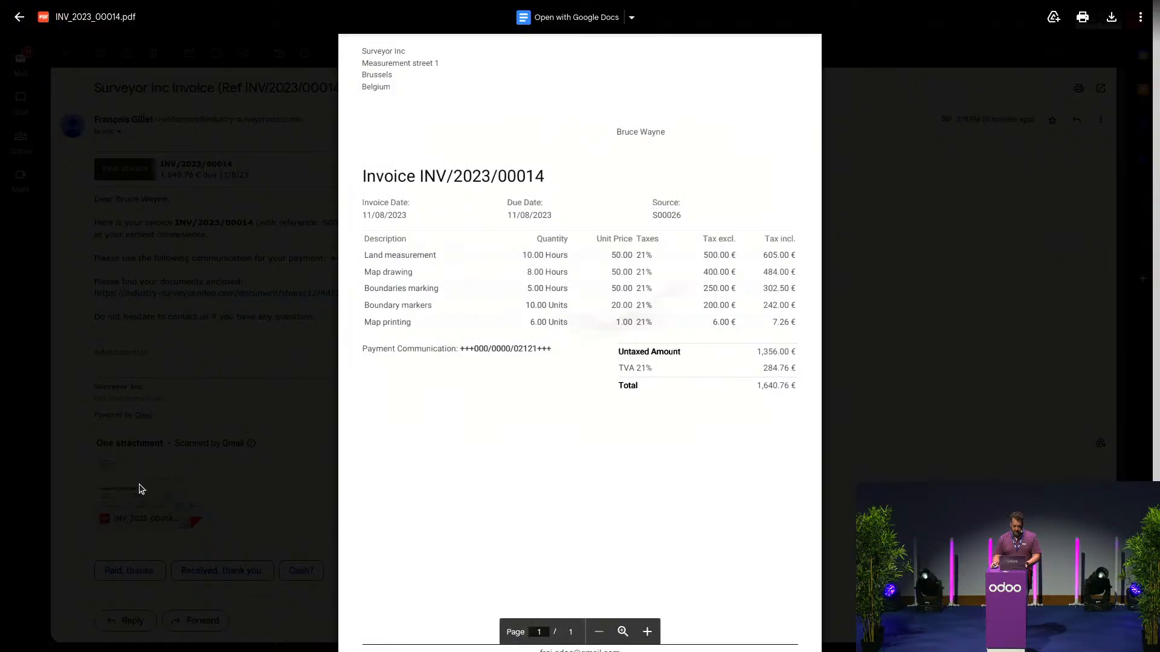
click(907, 420)
click(312, 295)
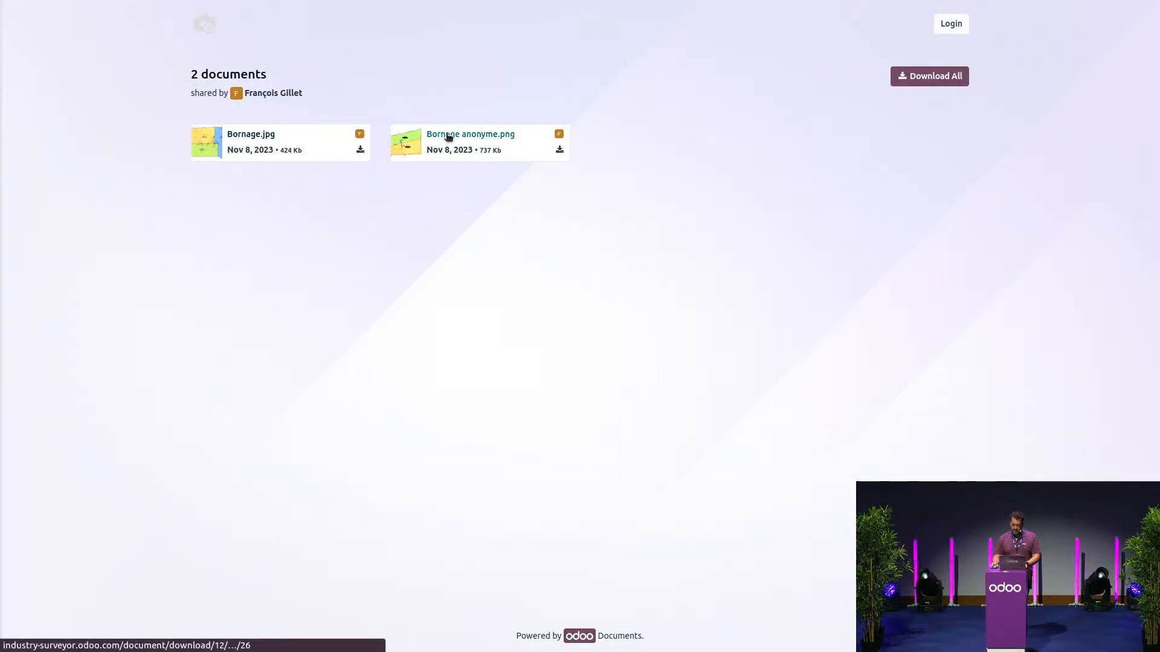
- View the Bornage.jpg plot plan from the shared documents page
click(359, 150)
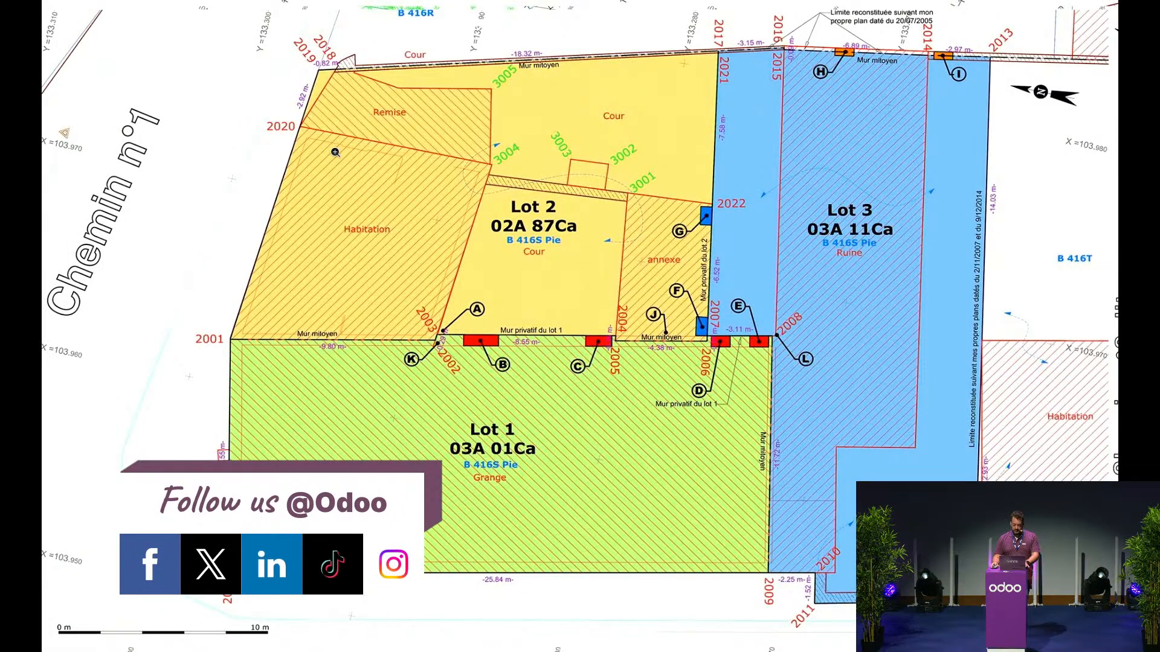
- Return from invoice INV/2023/00014 to the Odoo home screen, then show the Conclusion slide
key(ctrl+alt+Left)
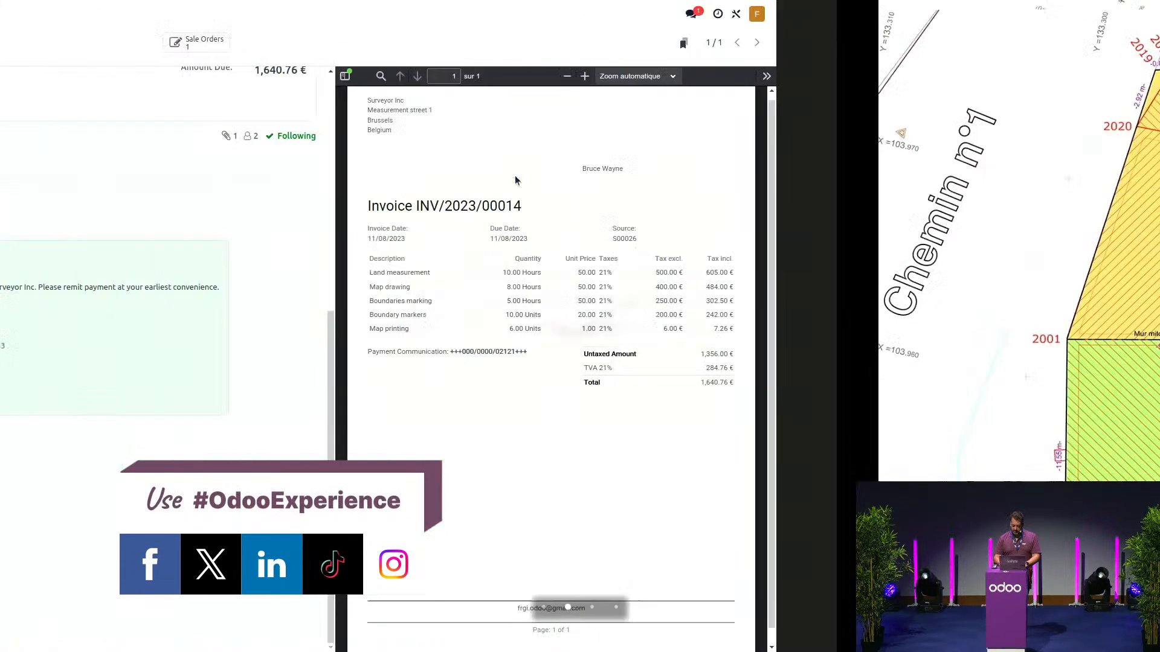
scroll(426, 413, up, 5)
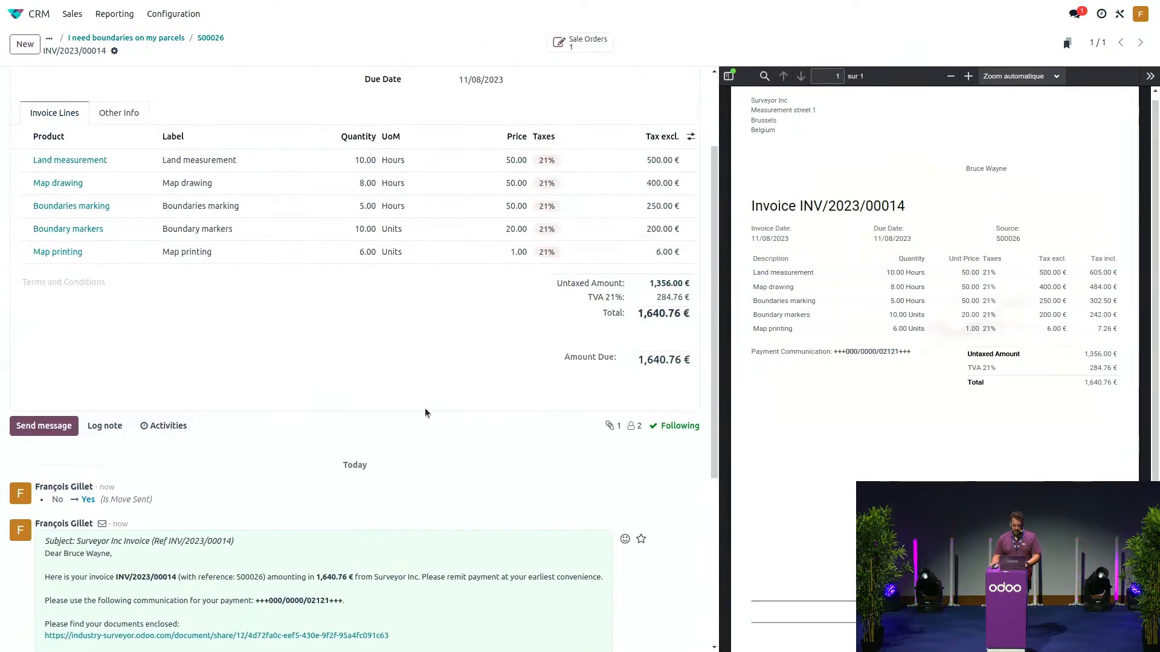
scroll(425, 413, up, 3)
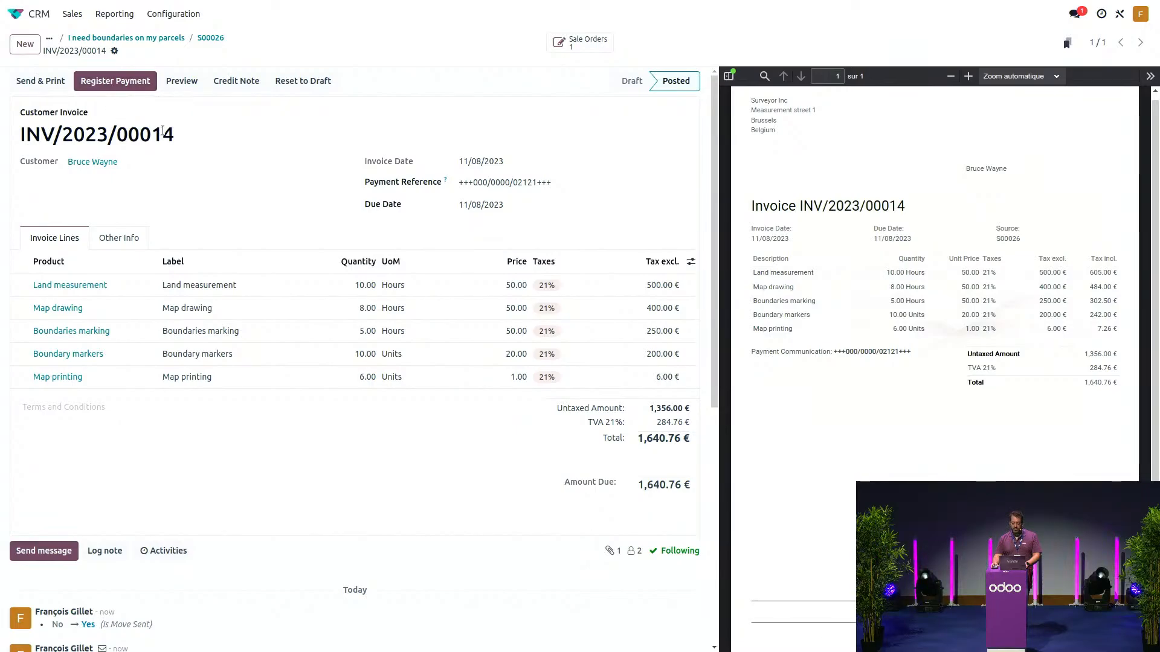
click(15, 13)
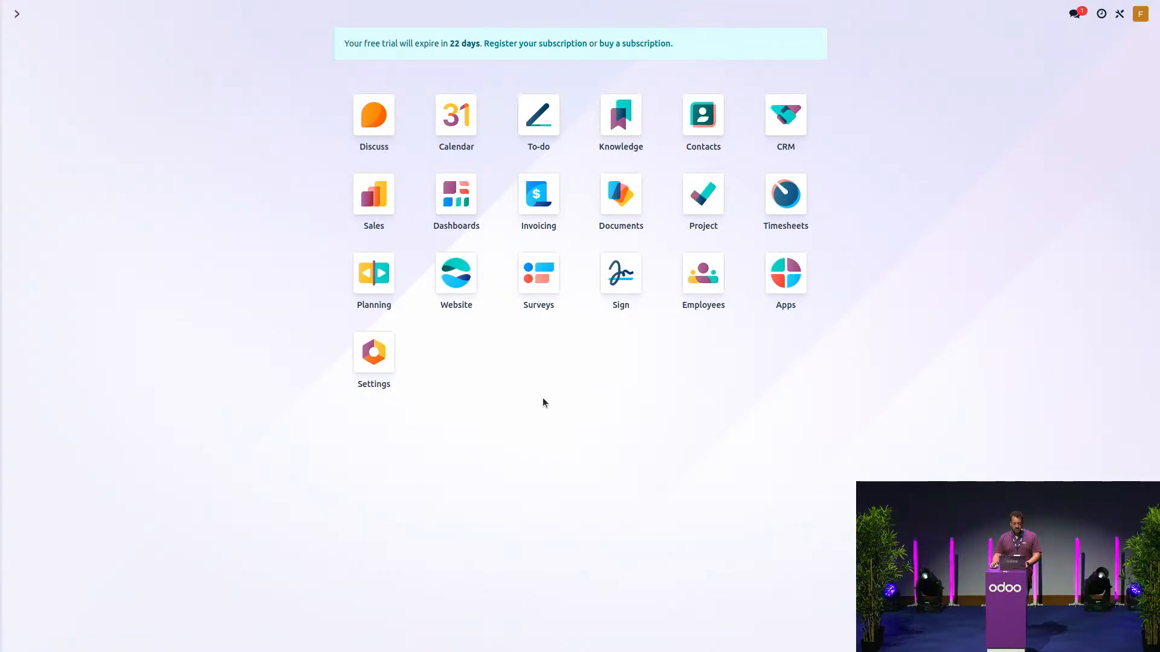
key(alt+Tab)
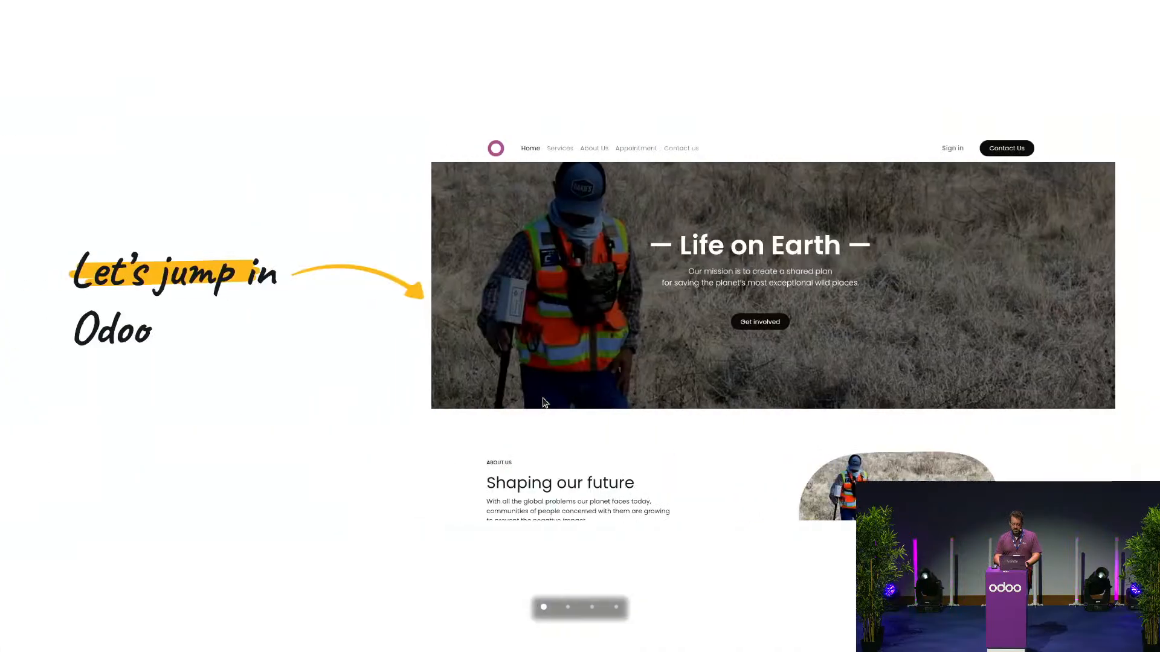
key(Right)
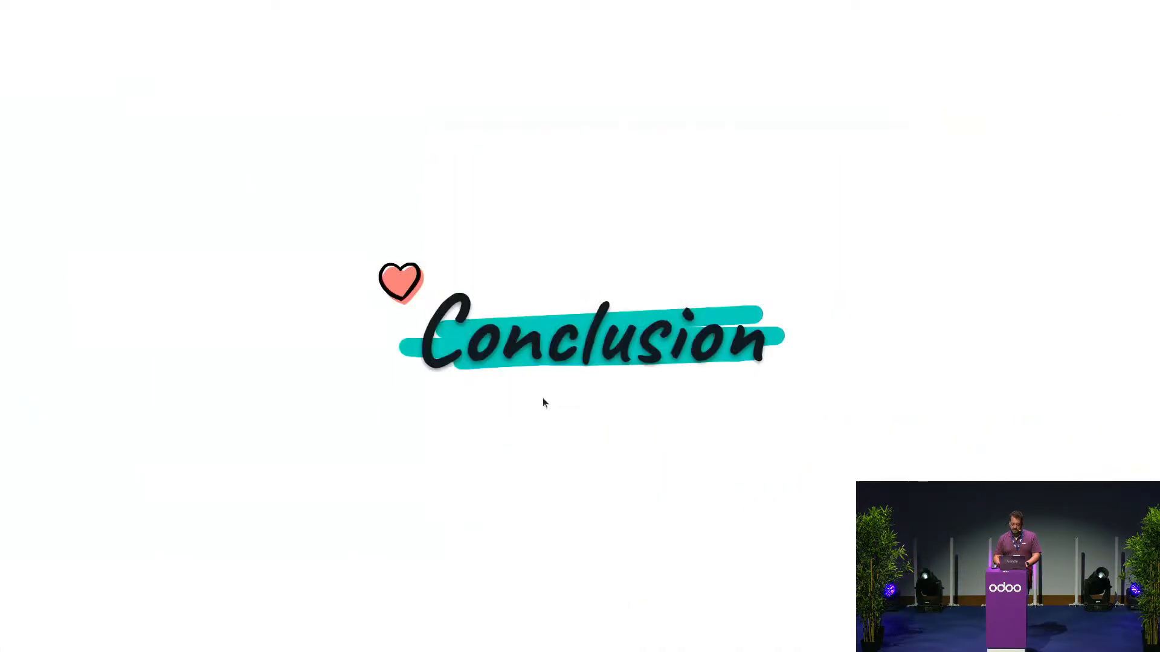